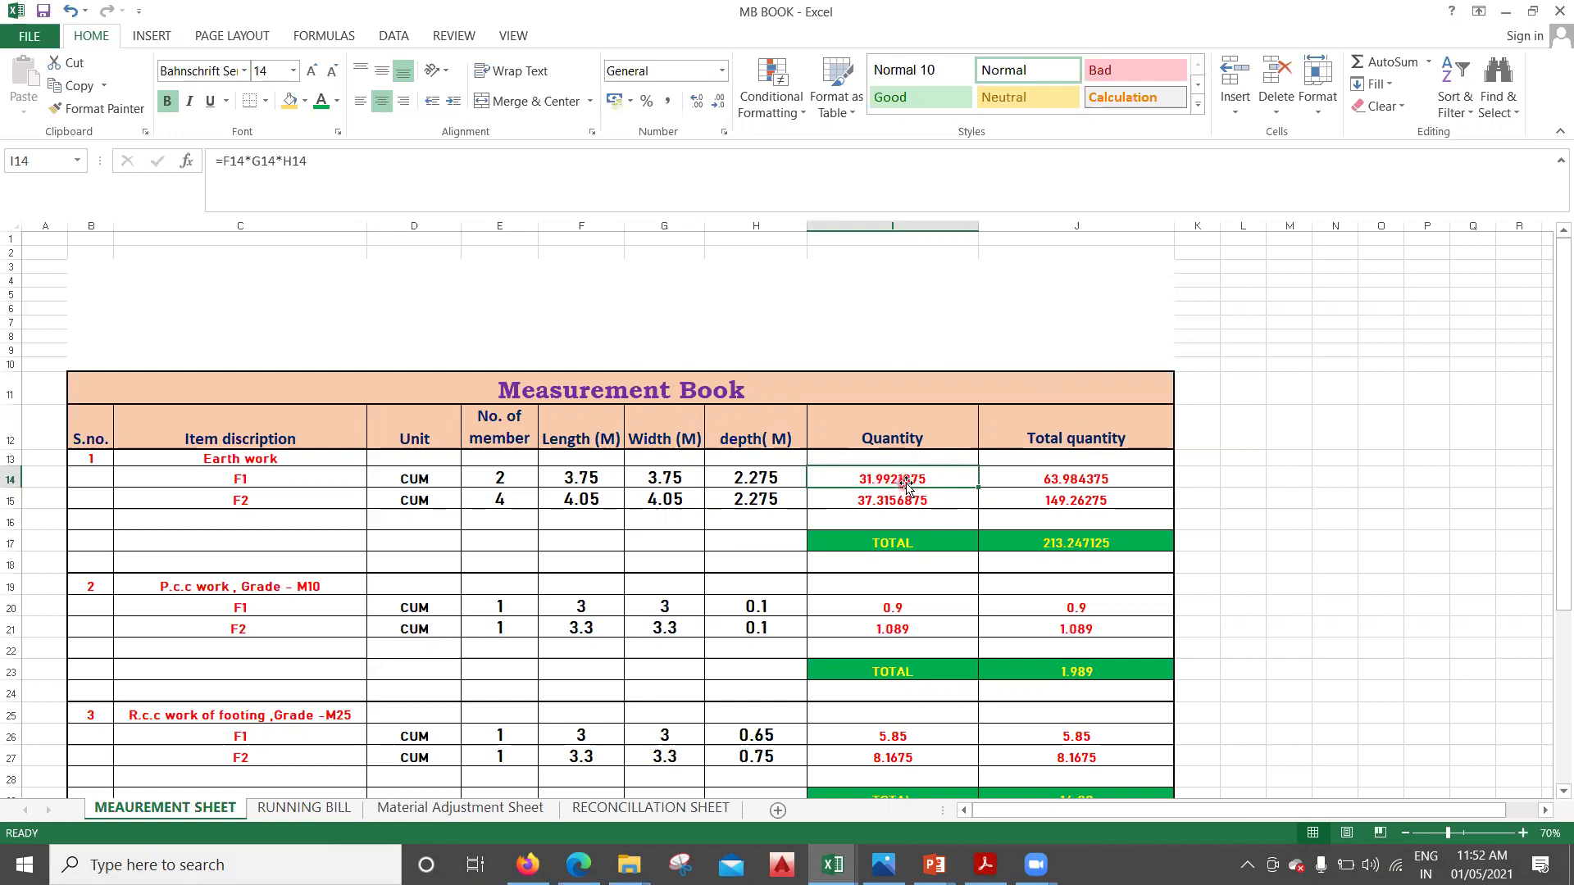
Enter the formula =I14*E14 as the total quantity for the F1 earth work row
left_click(1117, 483)
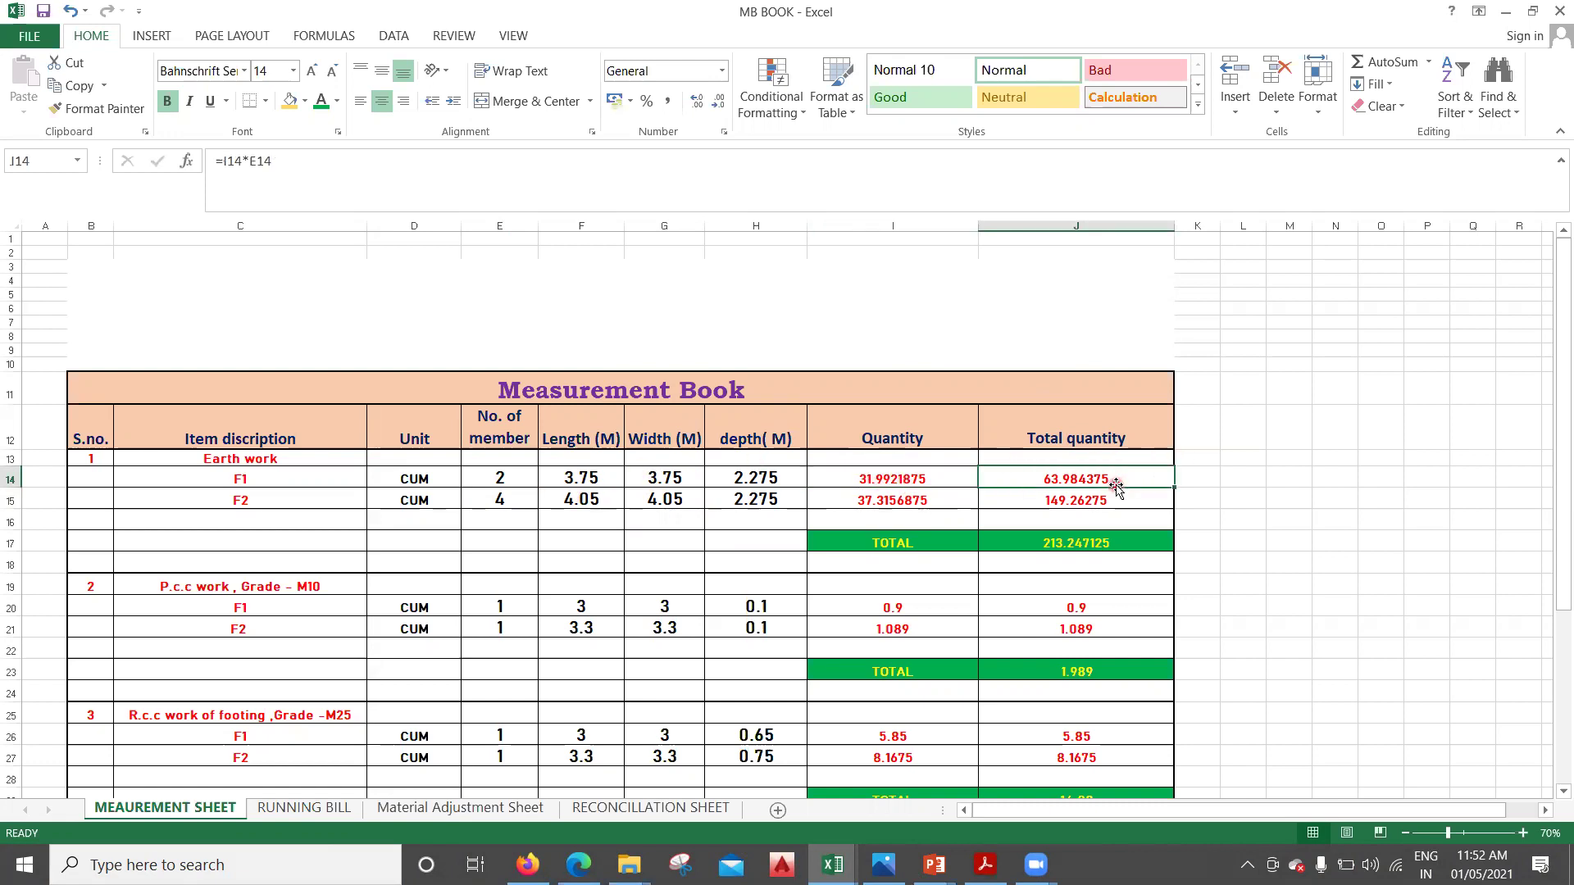
type("=")
left_click(914, 481)
type("*")
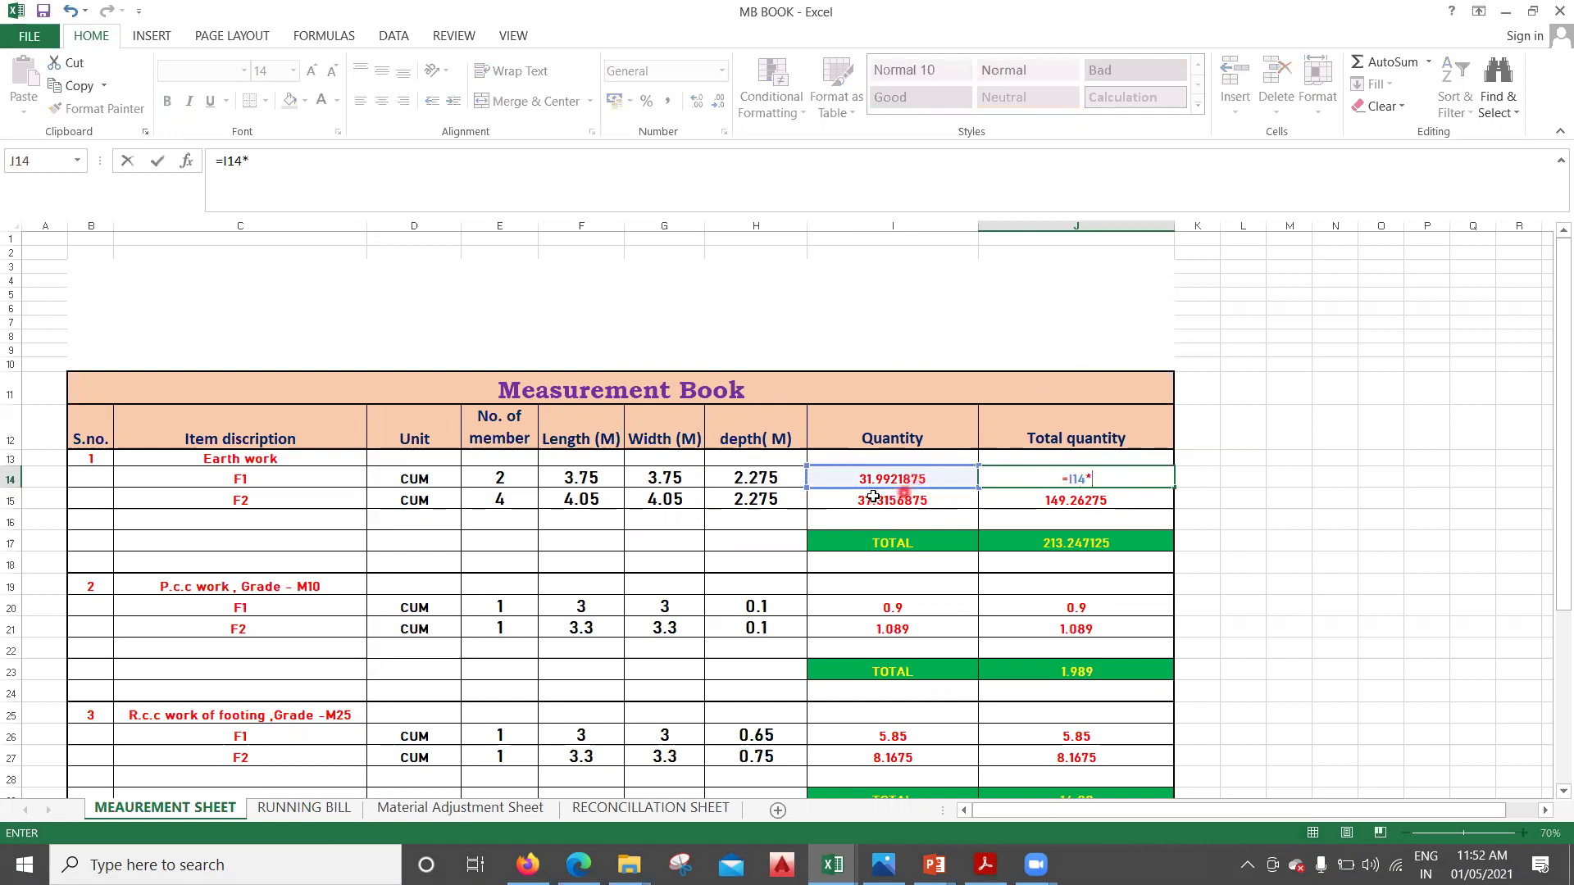
left_click(508, 480)
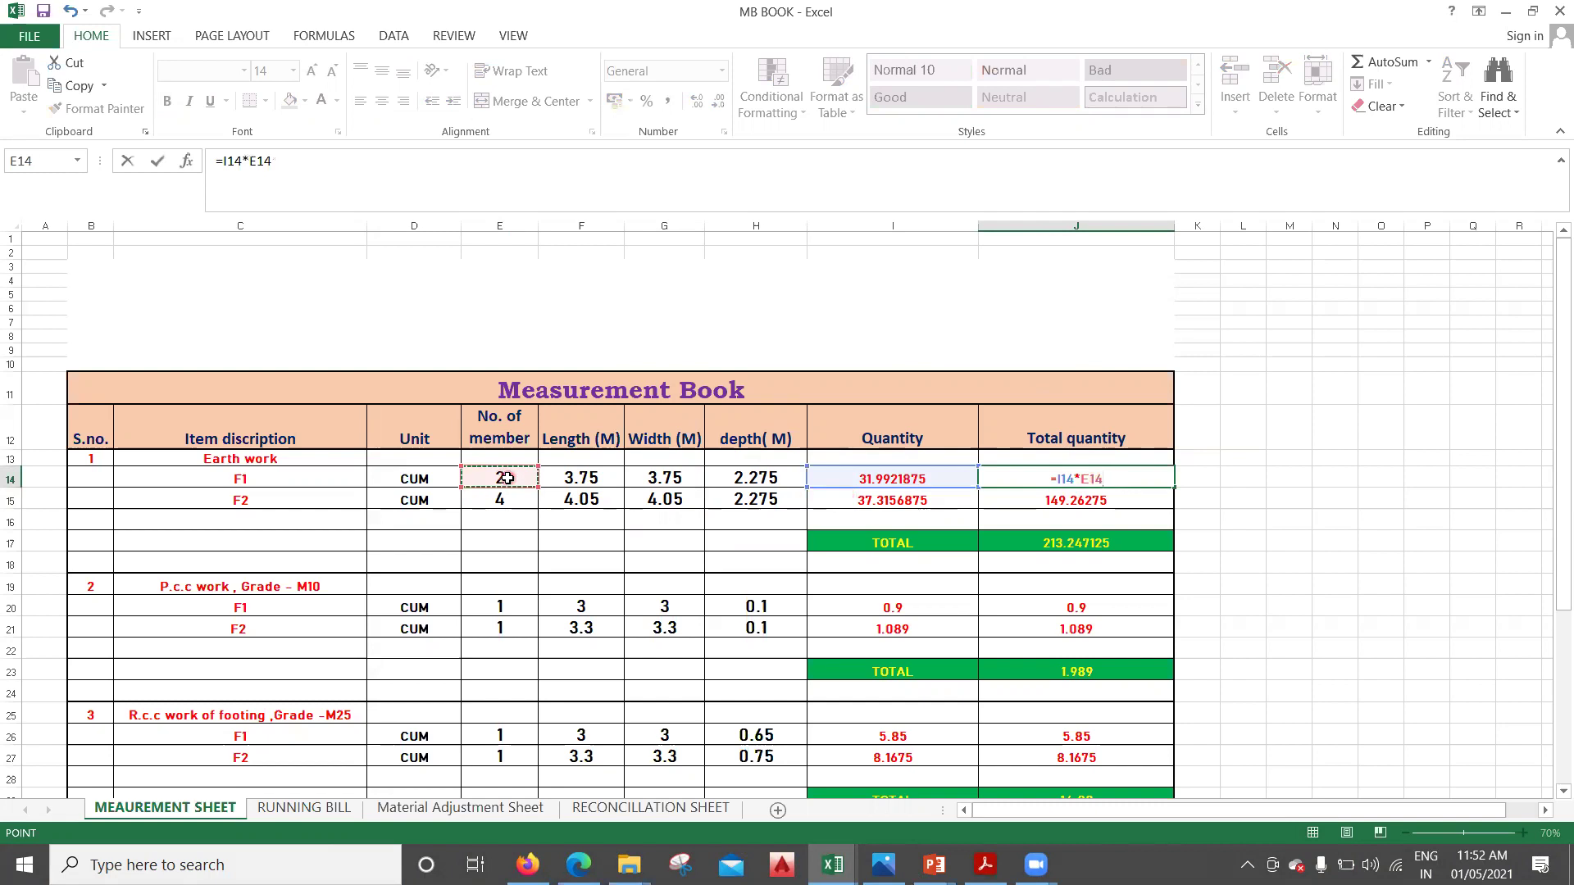
key("Return")
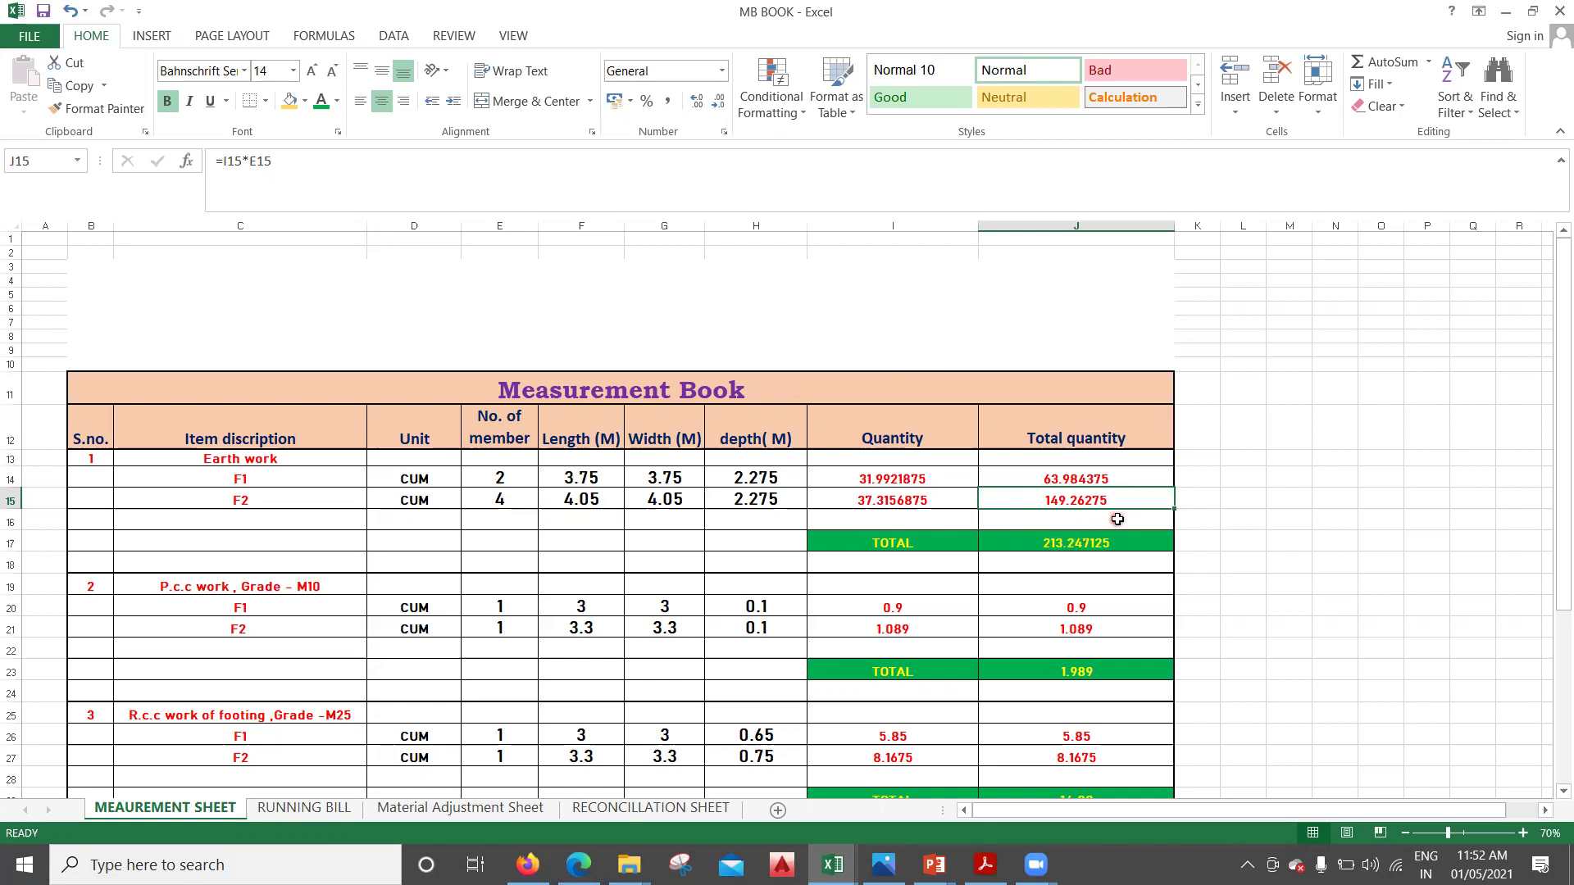
Set the number of members for the P.C.C. work to 2 for F1 and 4 for F2
scroll(1143, 518, "down", 1)
left_click(1303, 523)
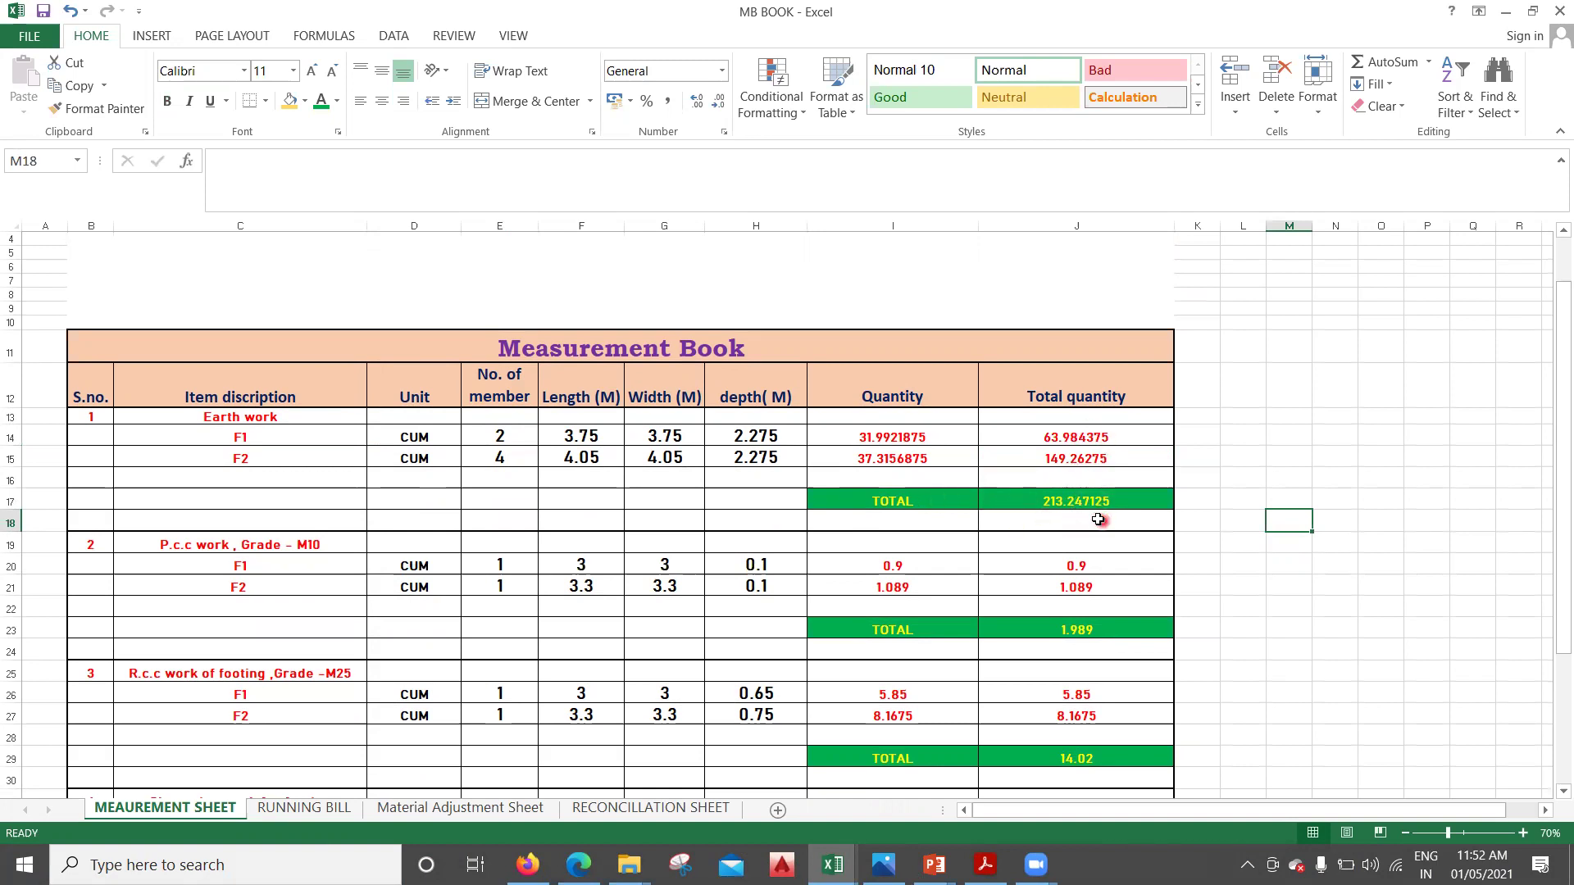
scroll(1262, 380, "down", 3)
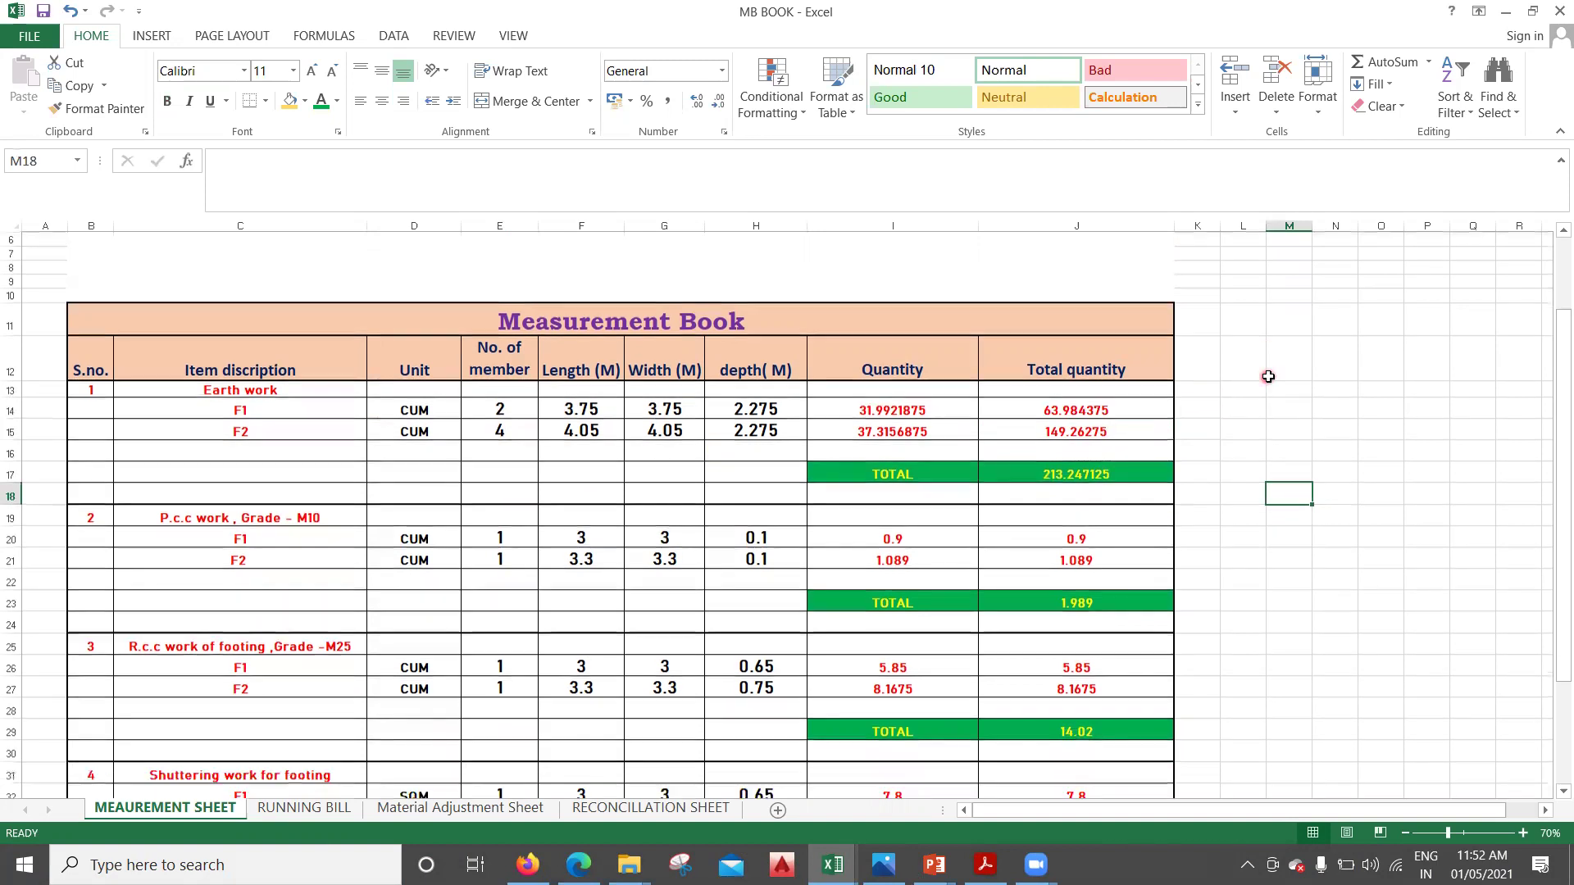
scroll(745, 354, "up", 2)
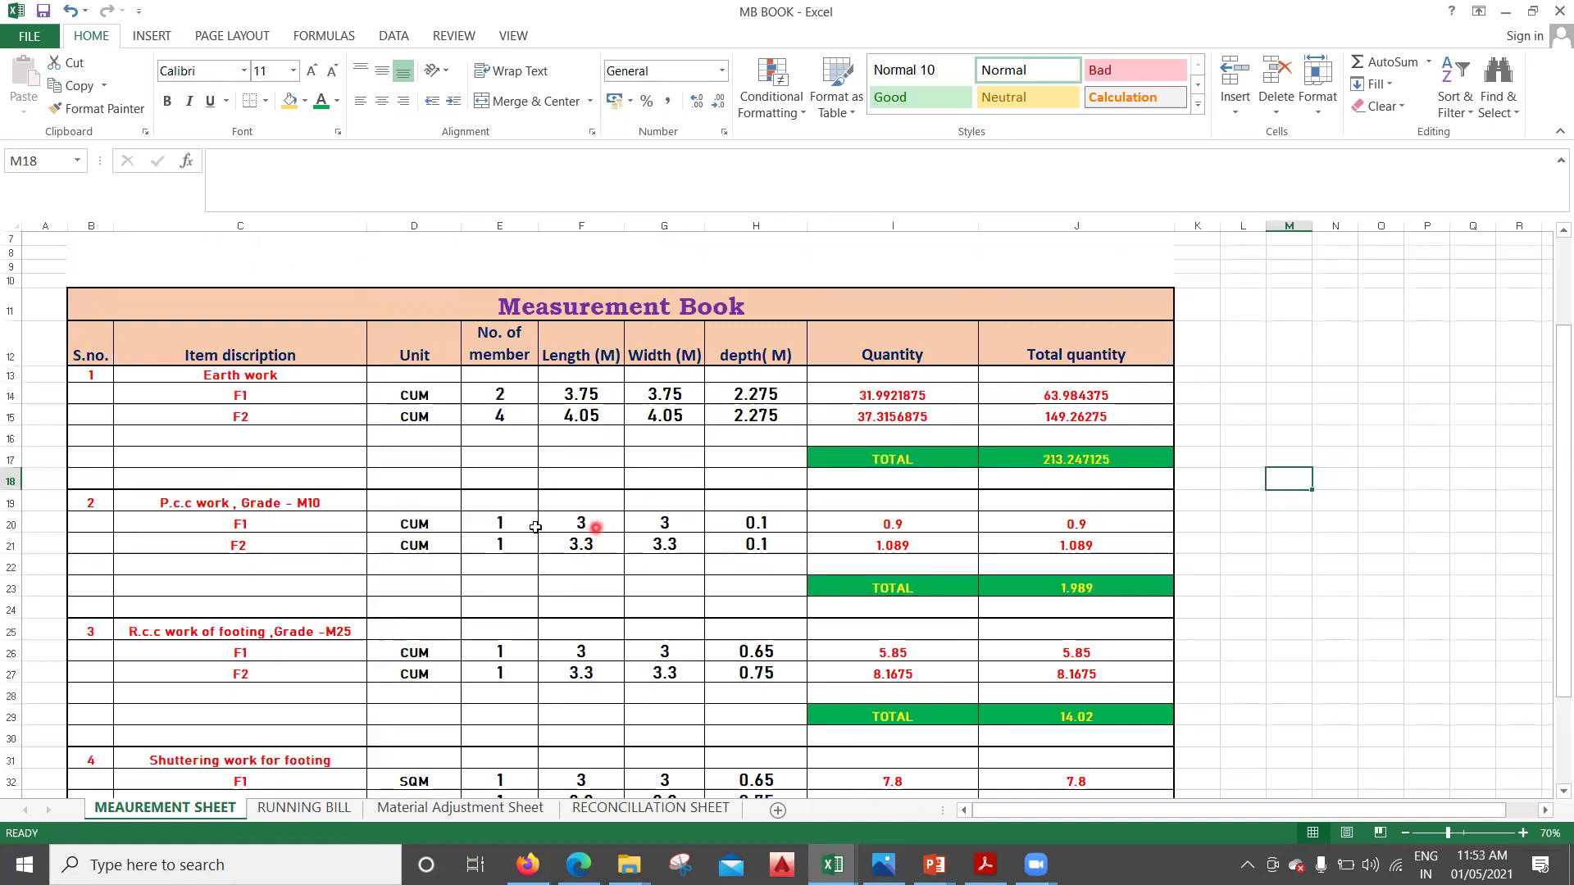
left_click(510, 529)
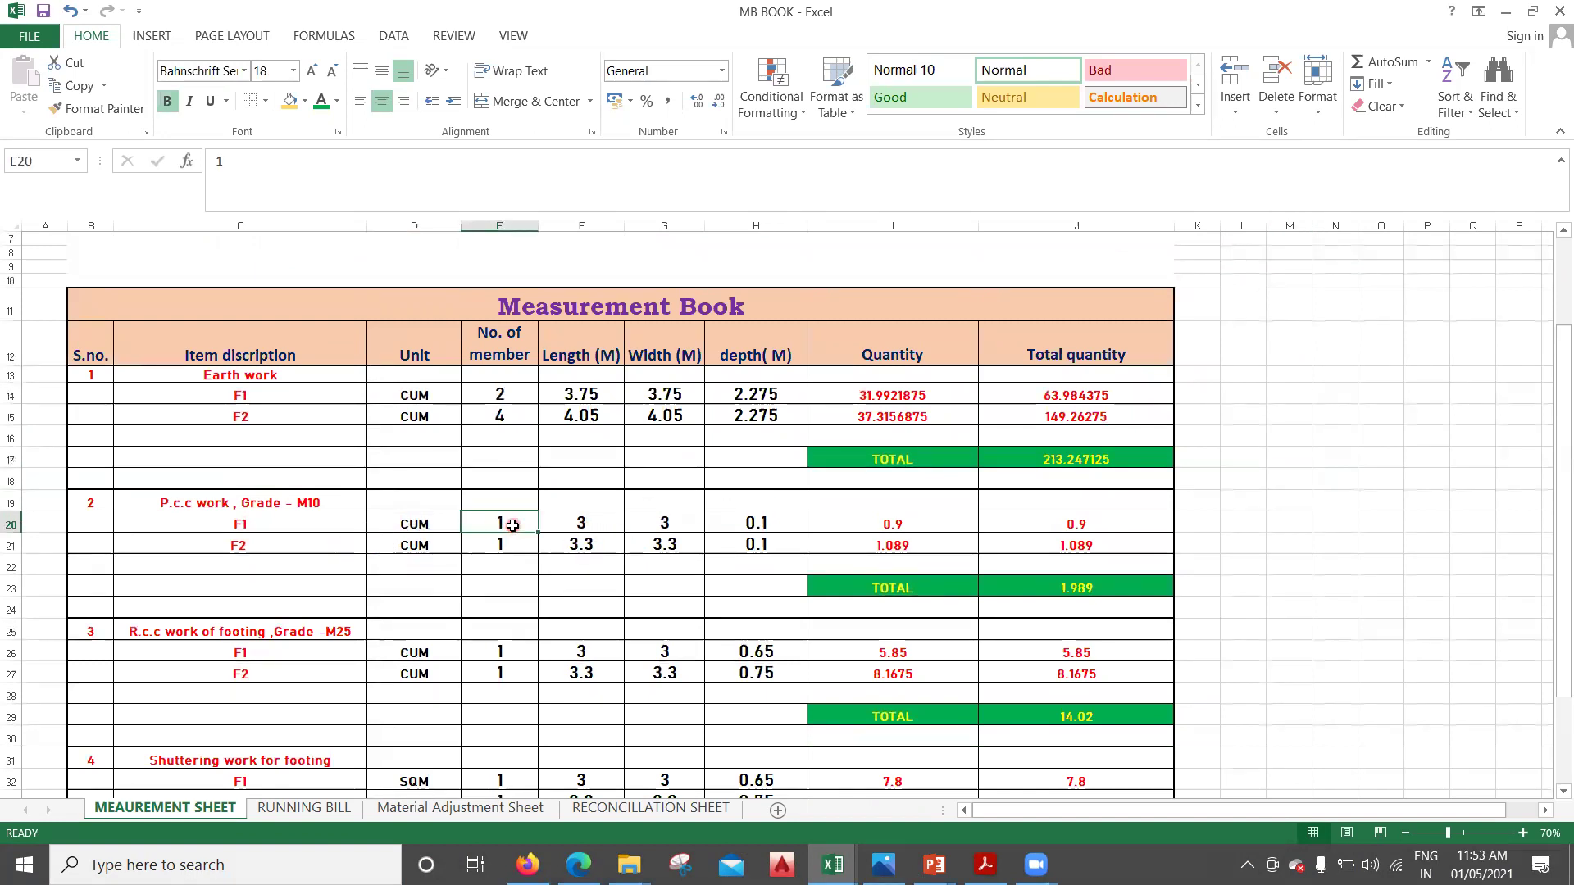
type("2")
left_click(523, 547)
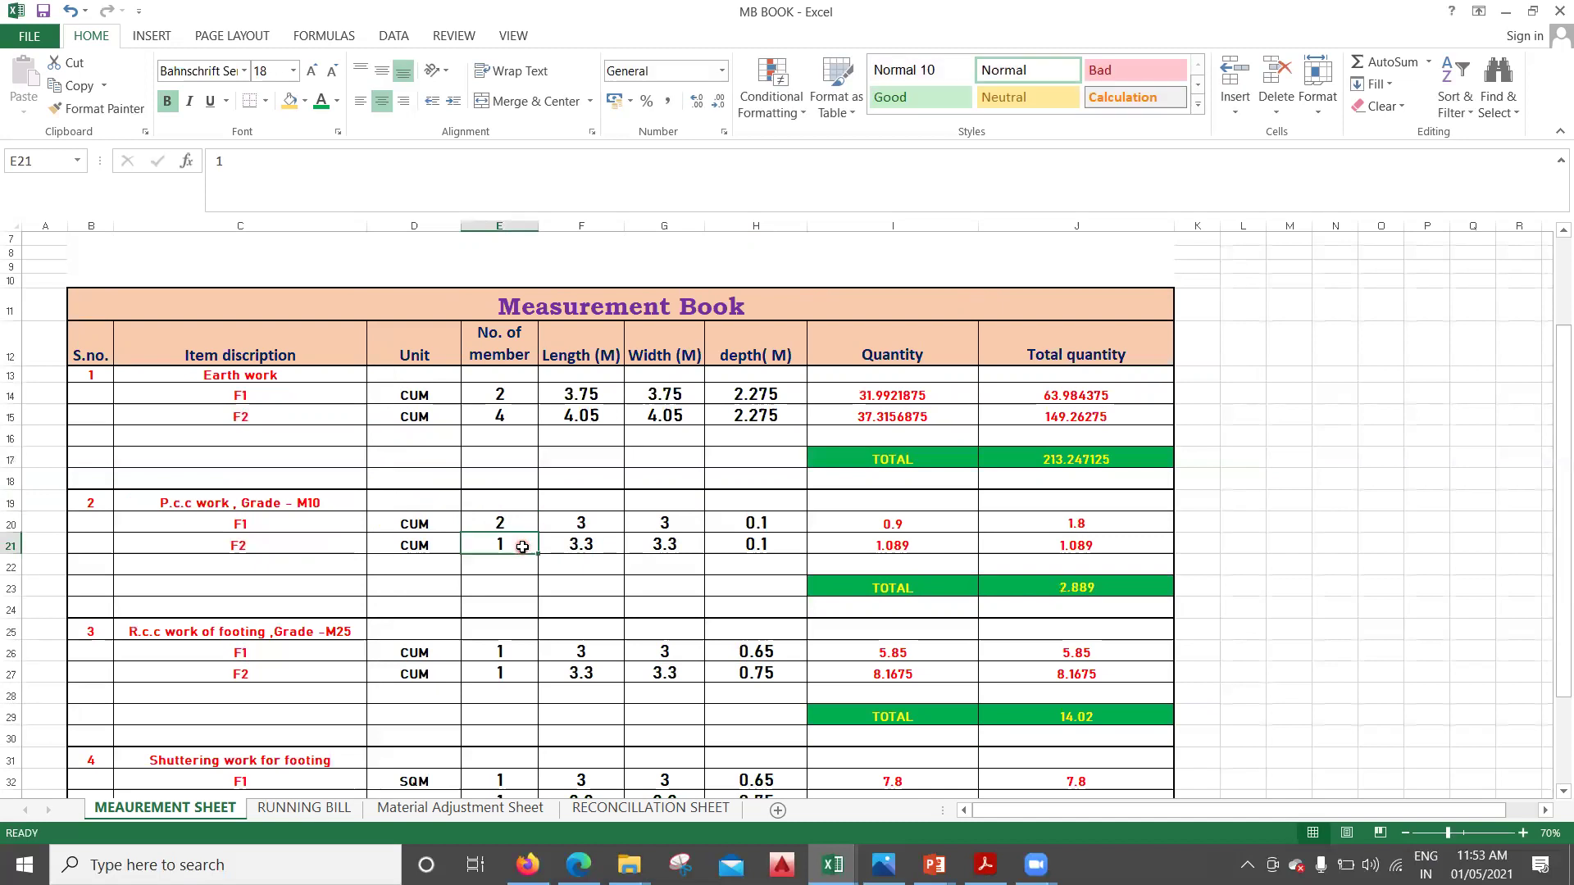
type("4")
left_click(519, 586)
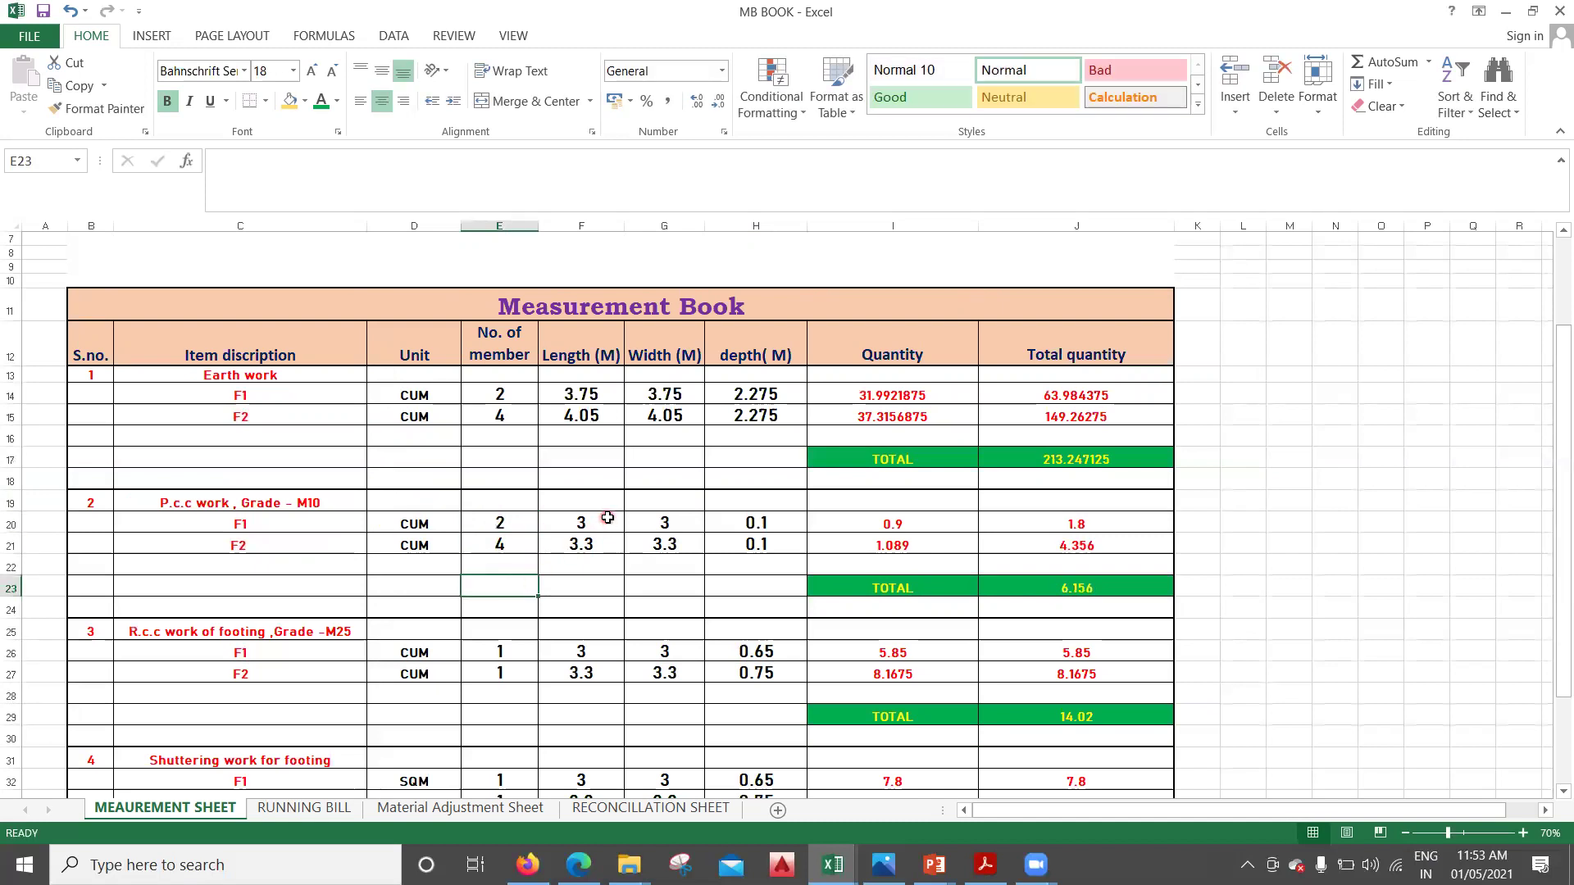
Annotate the blank area beside the Measurement Book table with two freehand crossing lines that have double ticks at their ends
left_click(606, 518)
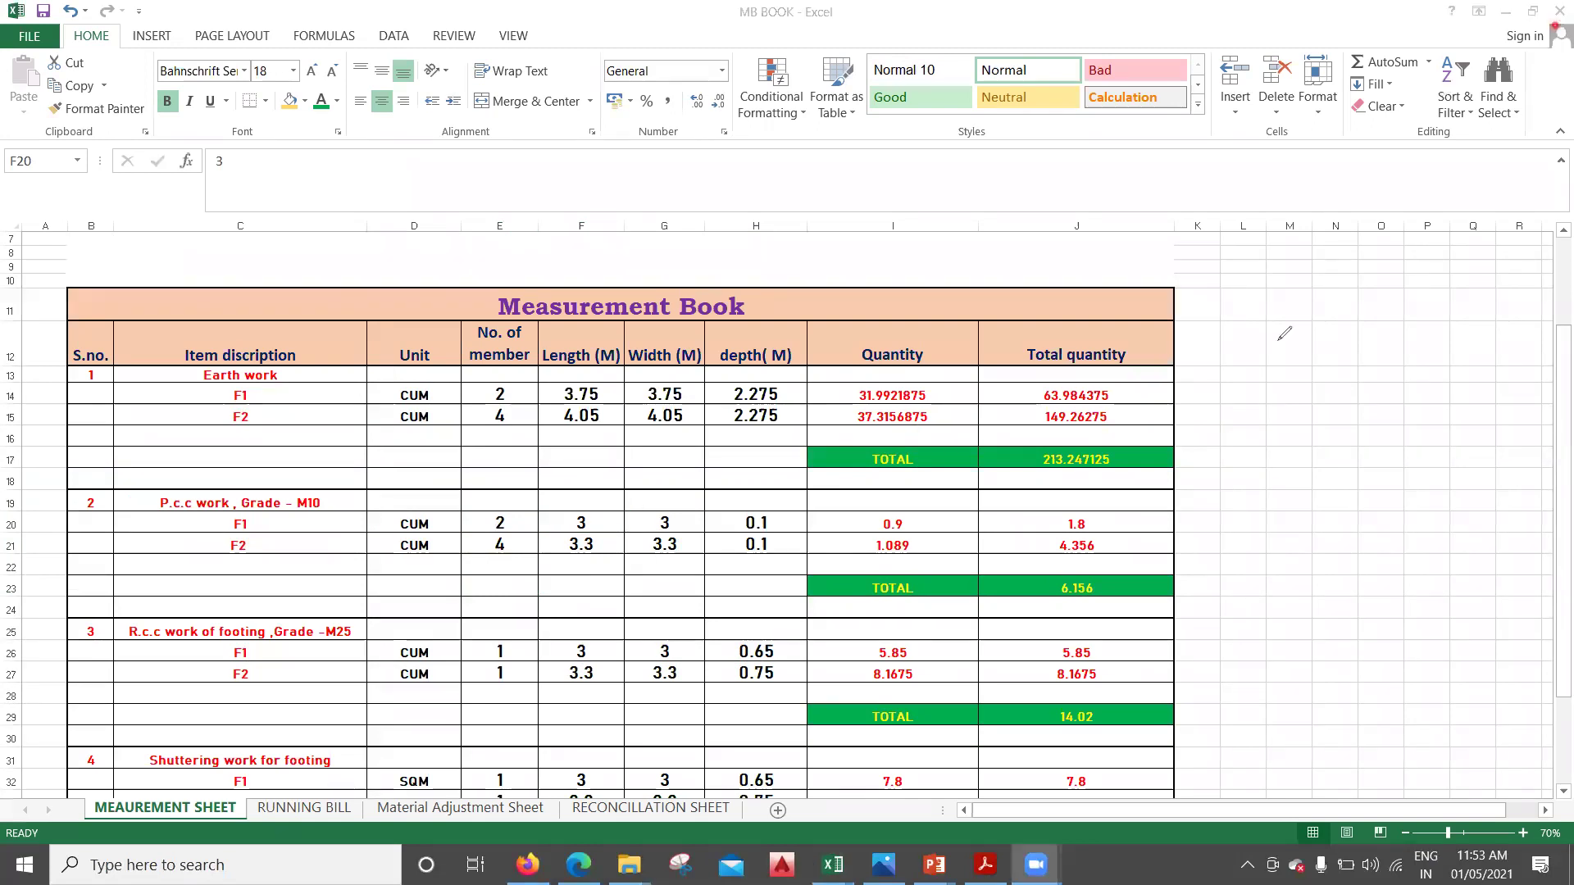
mouse_move(1277, 339)
left_mouse_down()
mouse_move(1469, 310)
mouse_move(1487, 353)
left_mouse_up()
mouse_move(1261, 308)
left_mouse_down()
mouse_move(1292, 395)
mouse_move(1274, 339)
mouse_move(1262, 409)
left_mouse_up()
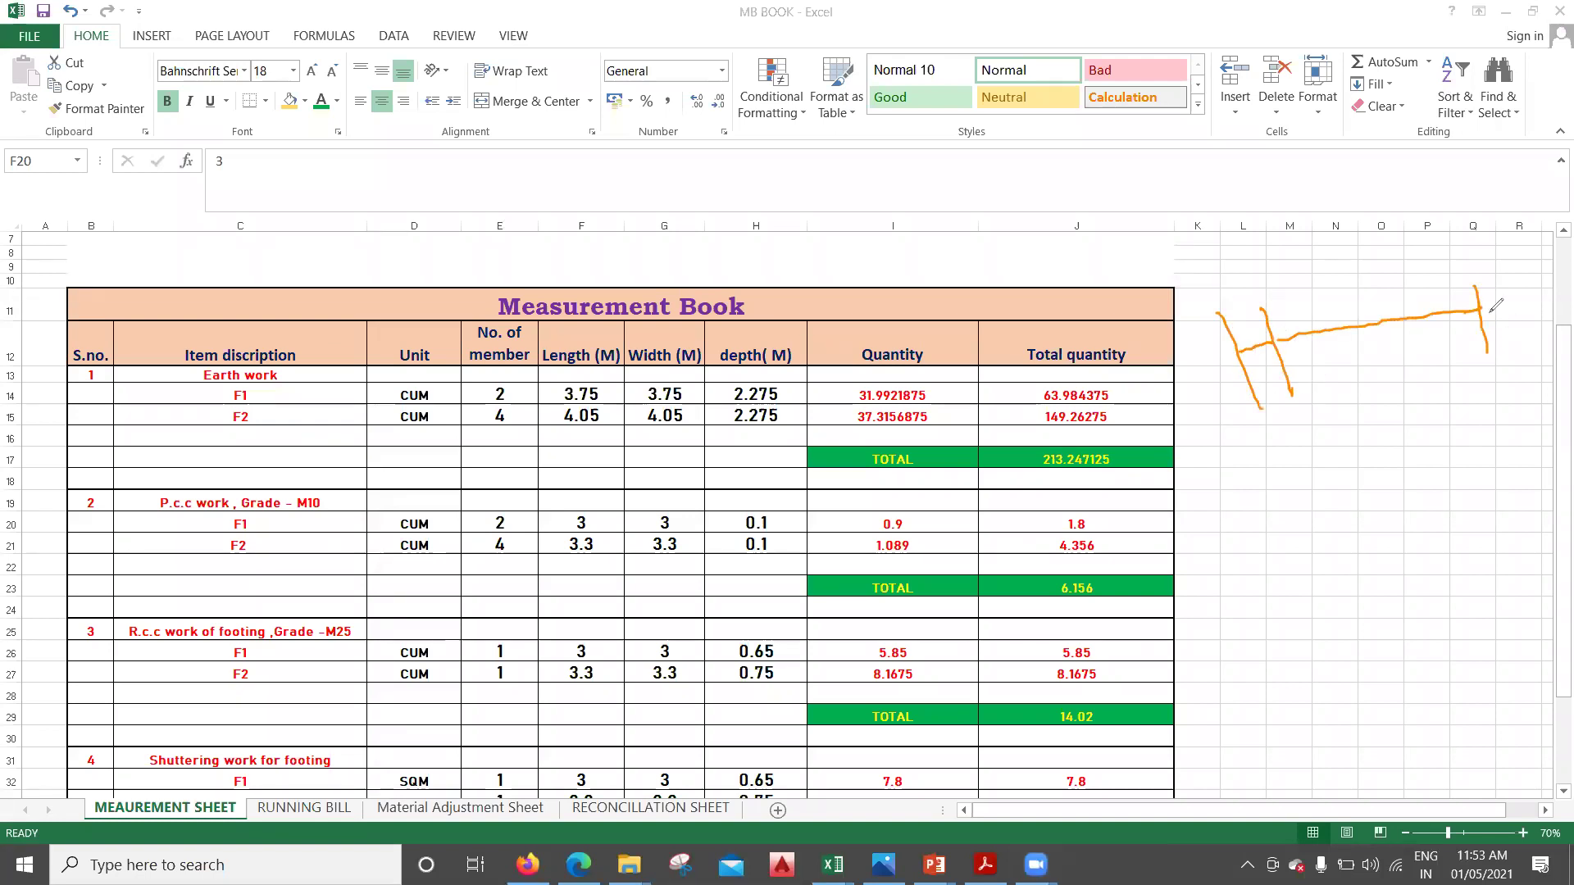
left_click_drag(1511, 278, 1528, 343)
mouse_move(1348, 246)
left_mouse_down()
mouse_move(1444, 526)
mouse_move(1471, 526)
left_mouse_up()
left_click_drag(1313, 264, 1388, 239)
left_click_drag(1442, 524, 1455, 569)
left_click_drag(1411, 590, 1465, 579)
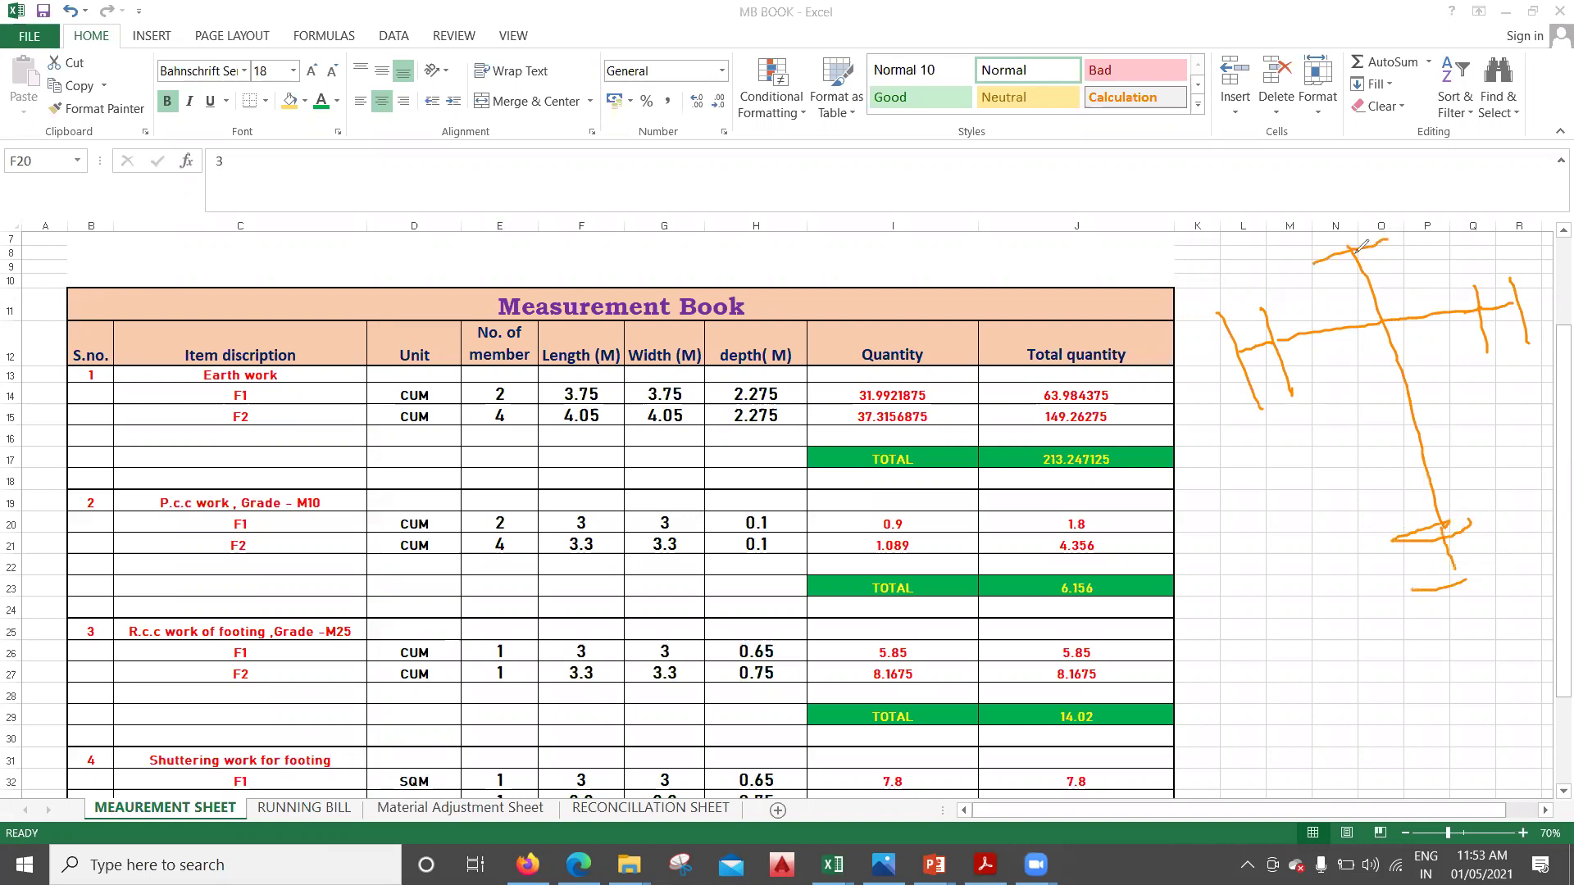
left_click_drag(1376, 218, 1313, 237)
Replace the P.C.C. F1 length with the formula =3+0.075+0.075
left_click(594, 531)
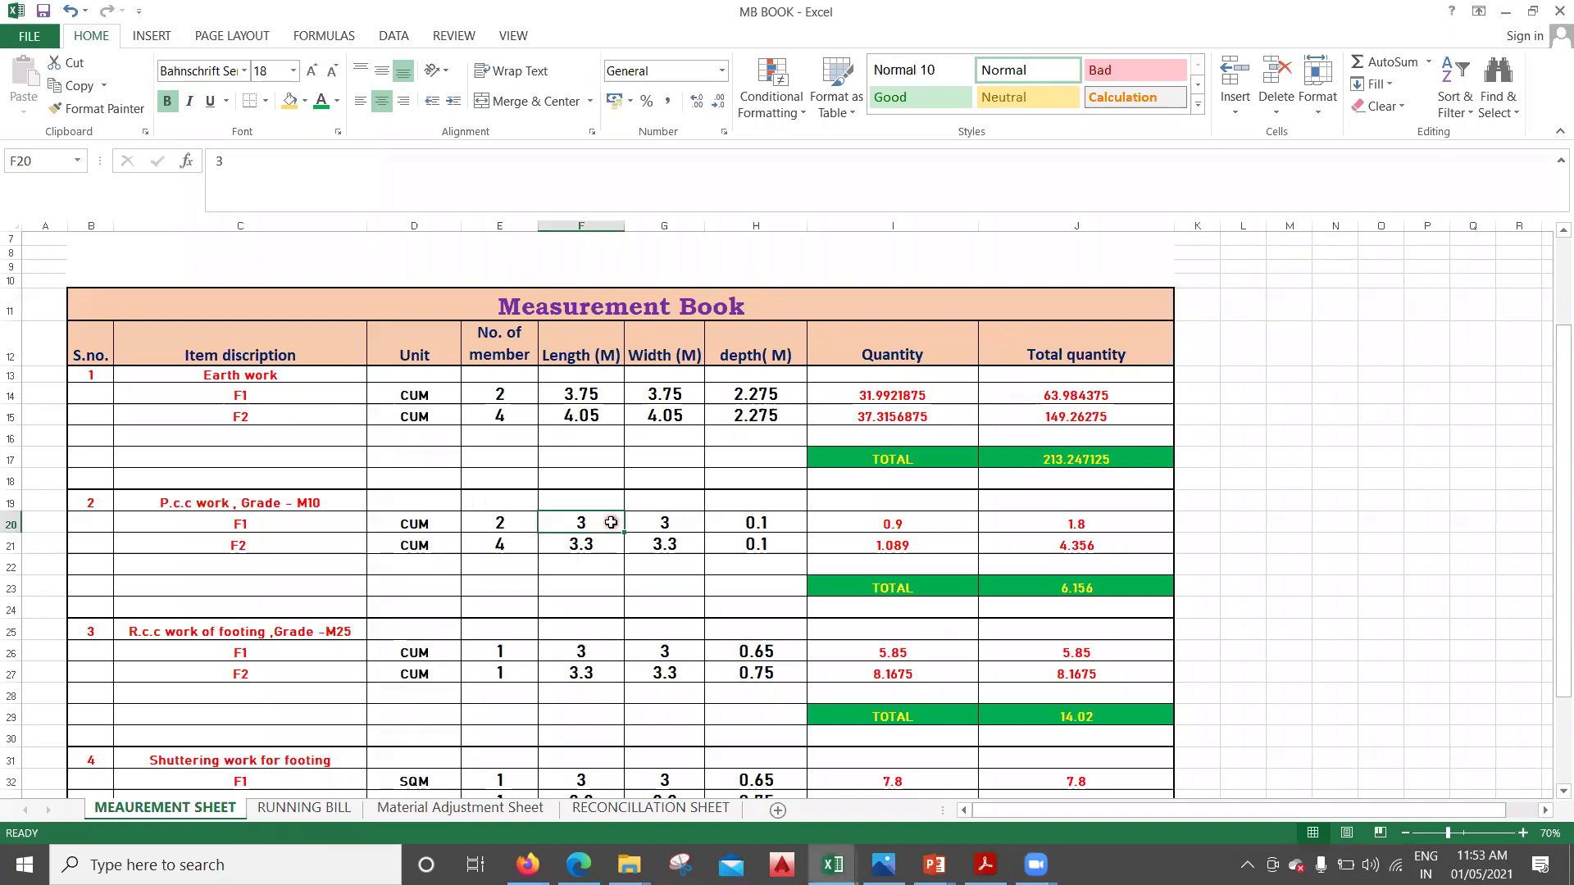
left_click(597, 526)
left_click(598, 525)
left_click(347, 174)
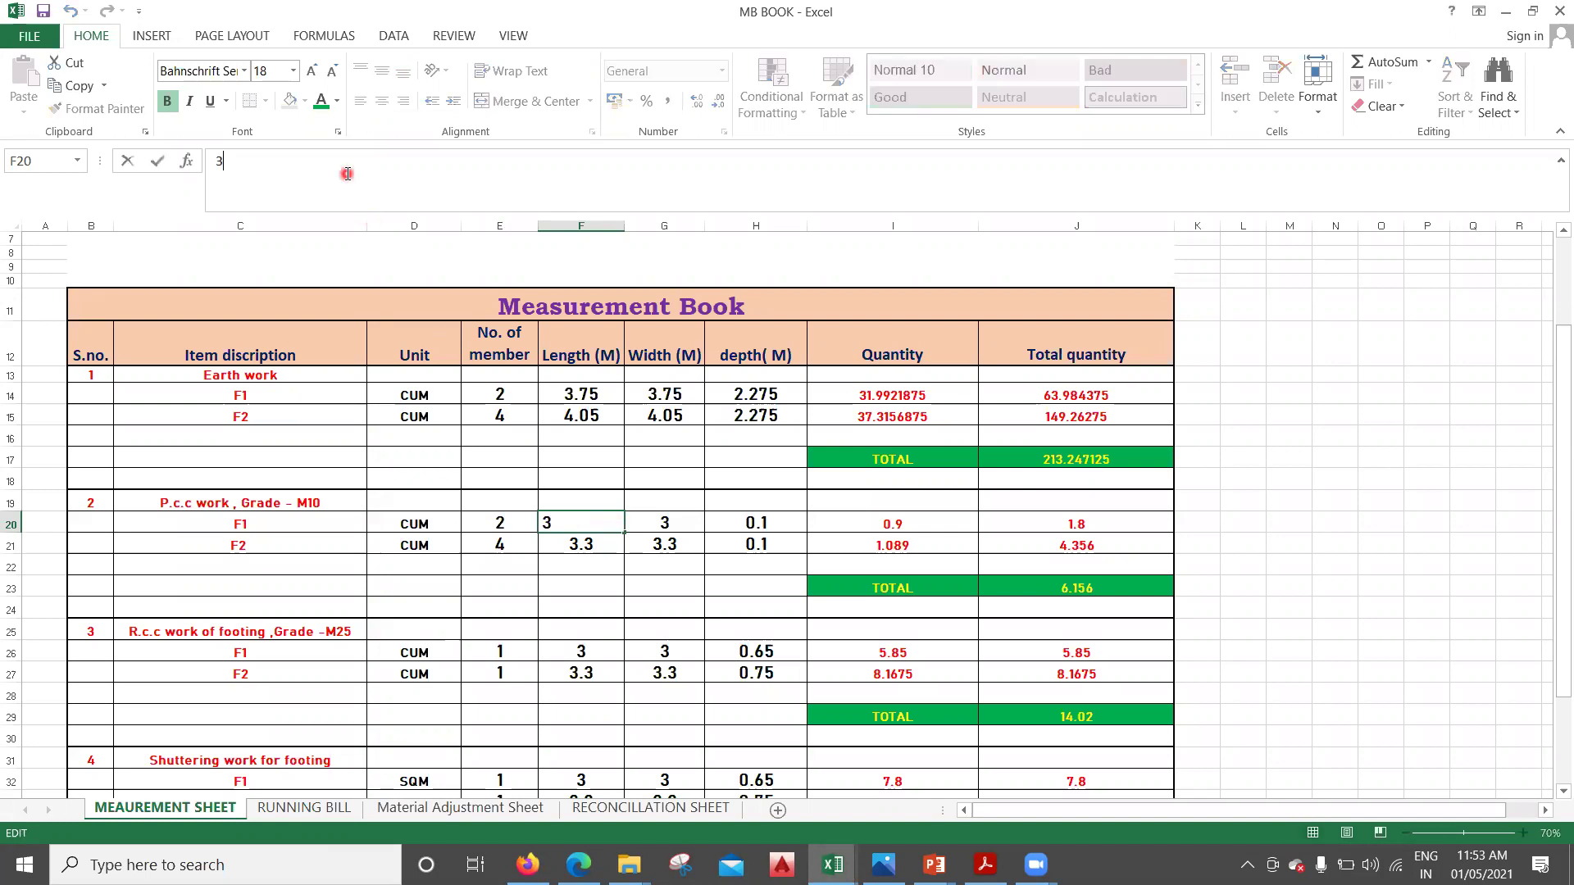
key("BackSpace")
type("=")
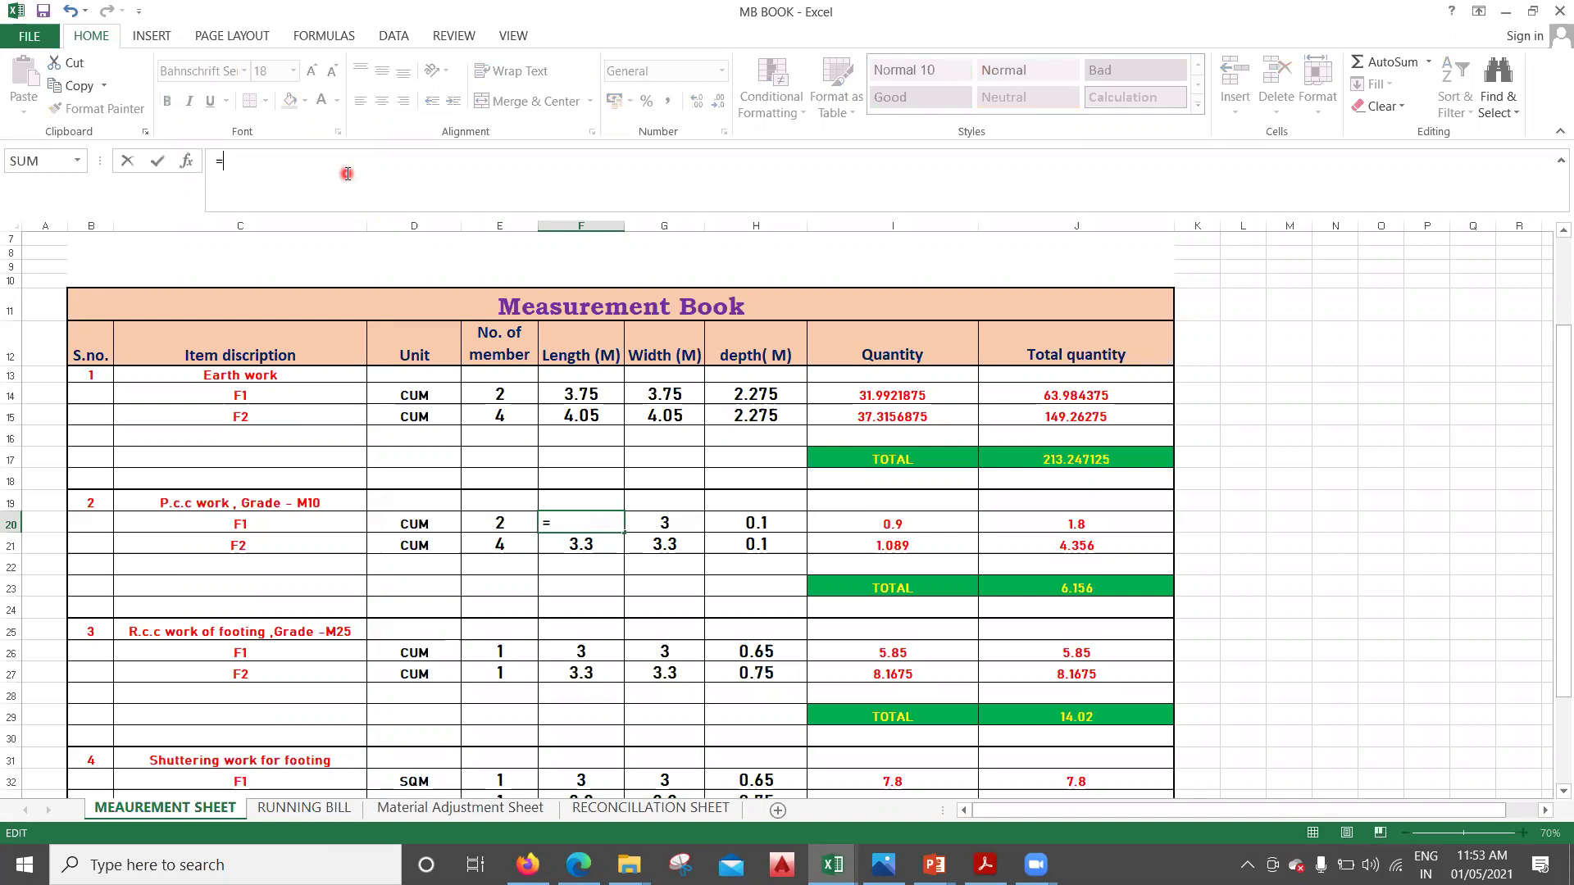
type("3+0.075")
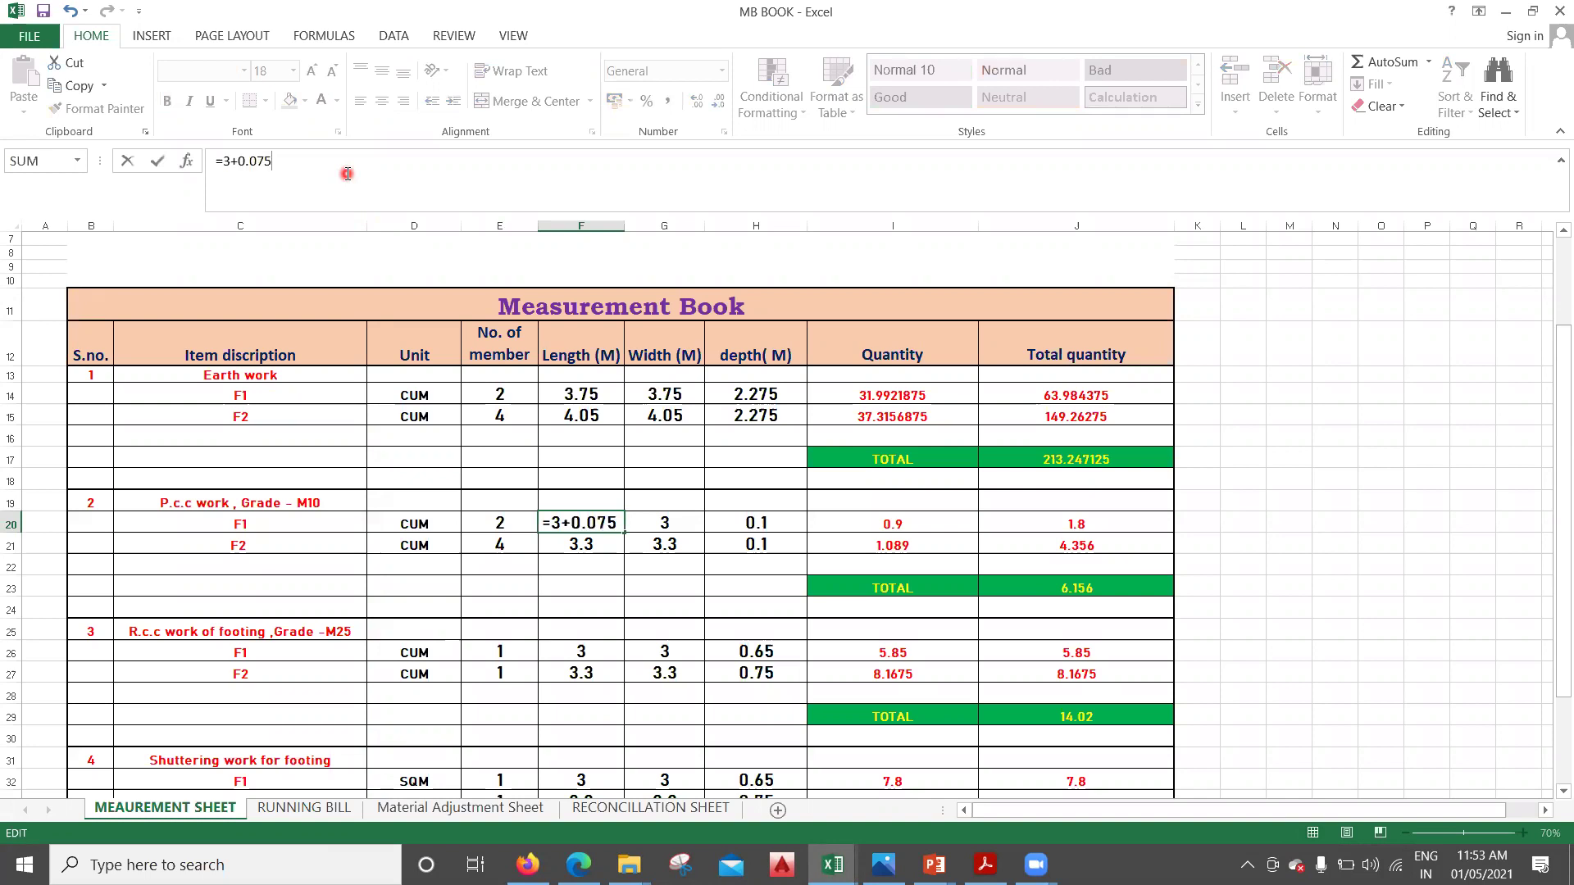
type("+0.075")
key("Return")
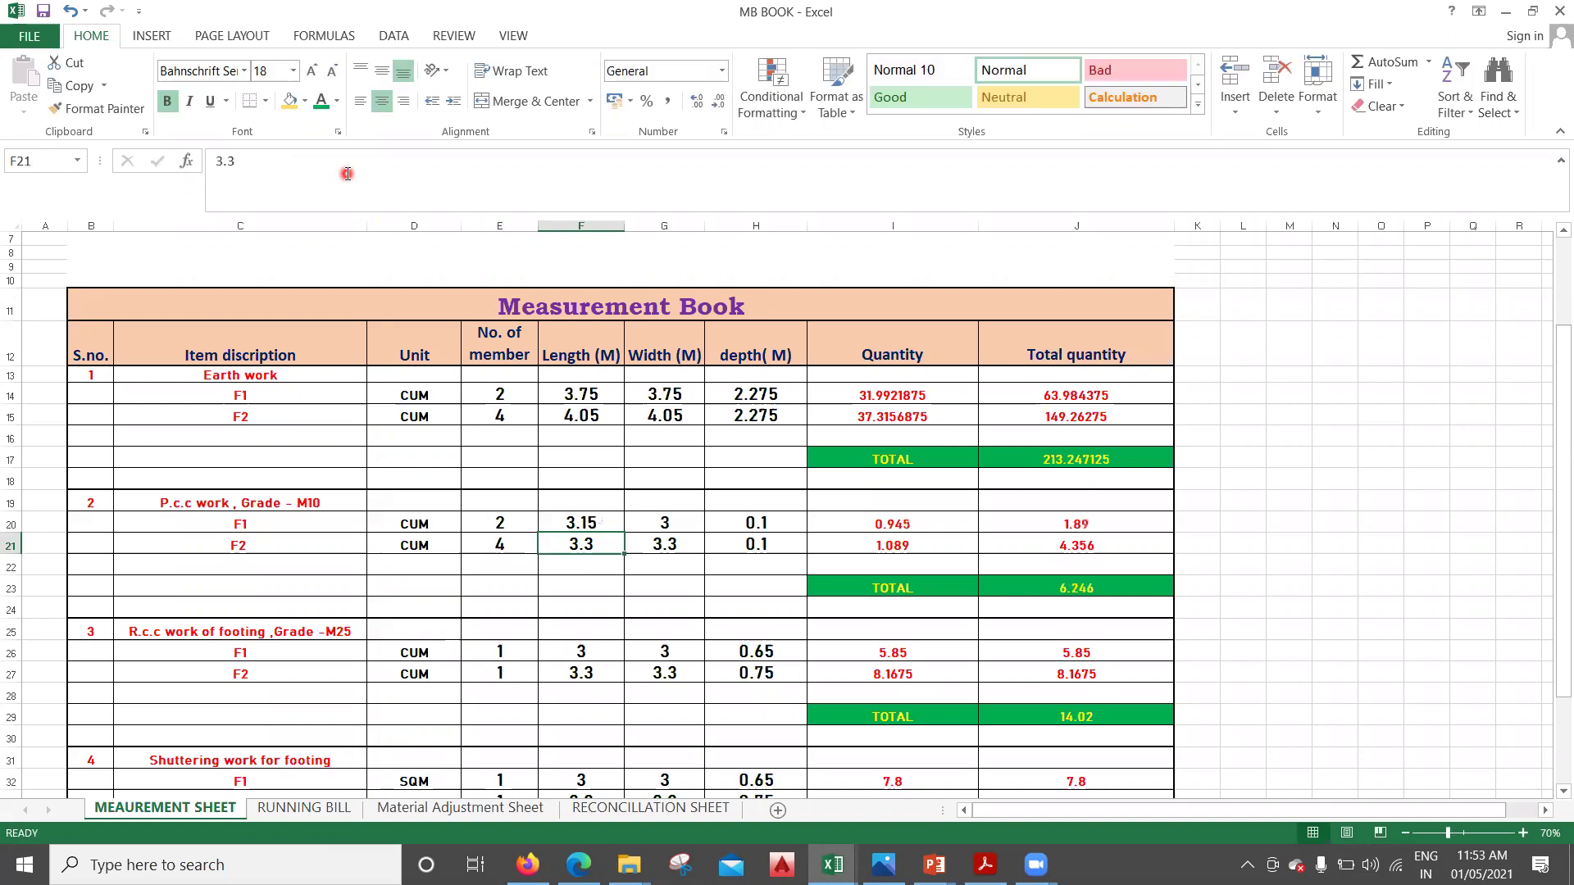
Set the P.C.C. F1 width to 3.15 m
left_click(670, 524)
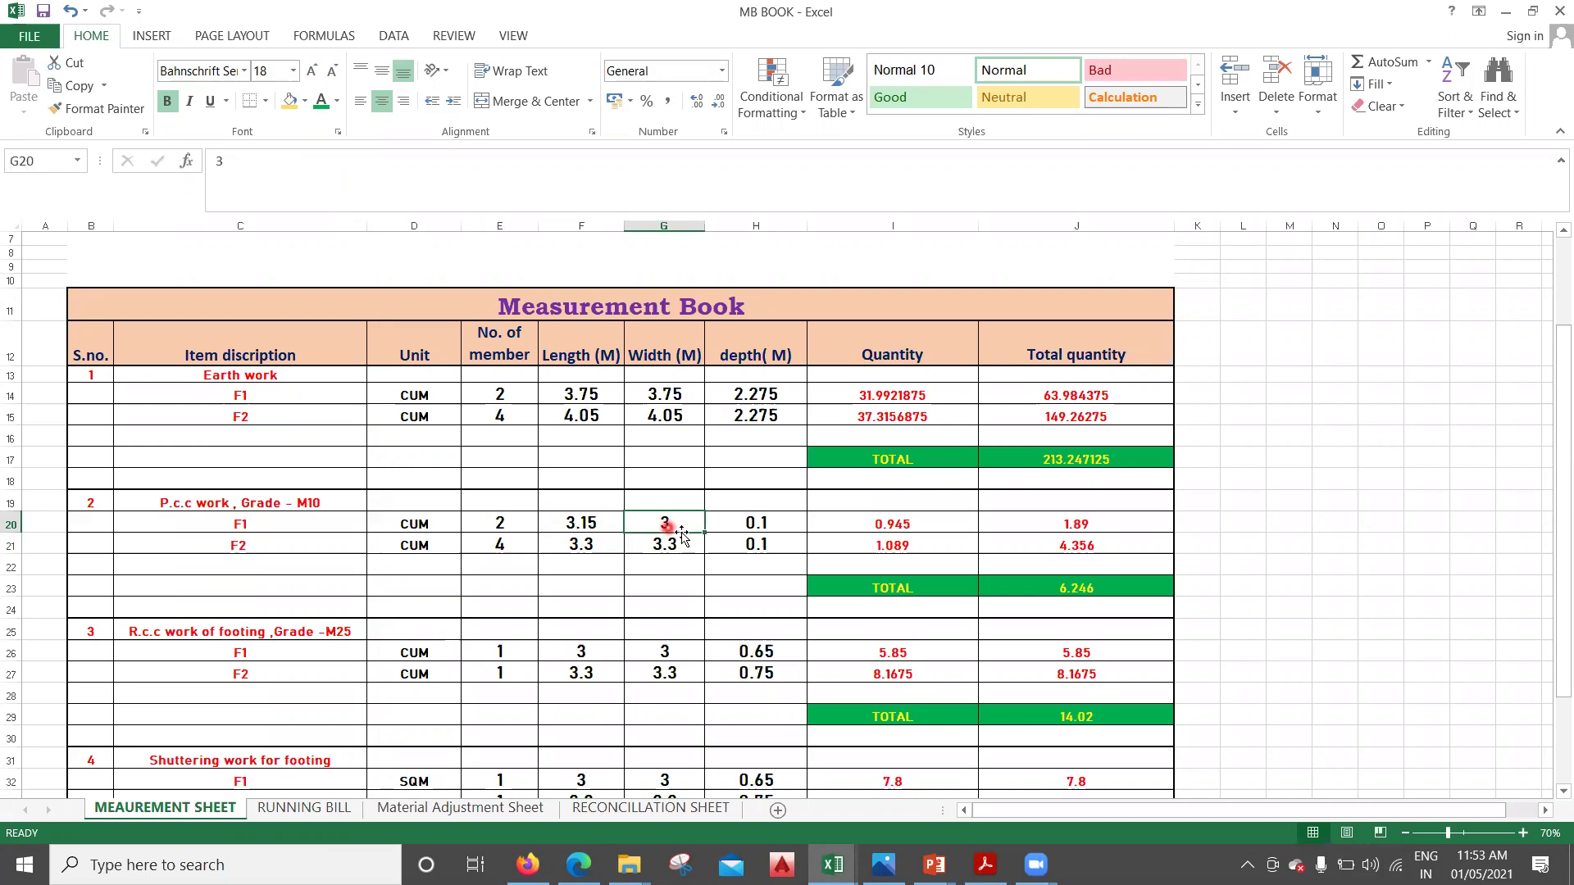
type("3.15")
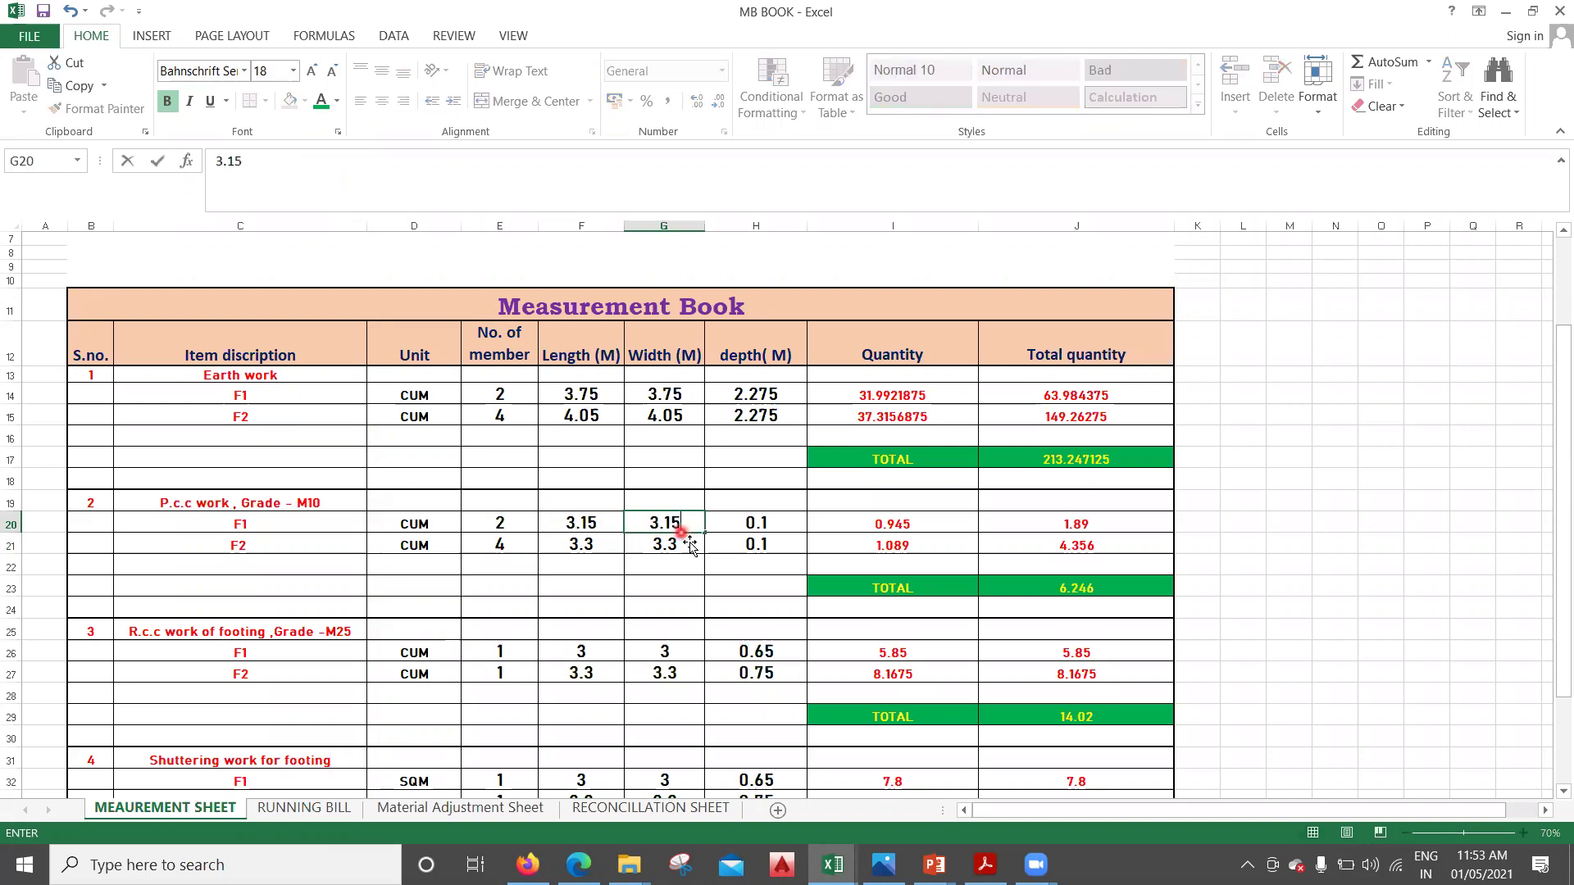
left_click(1268, 481)
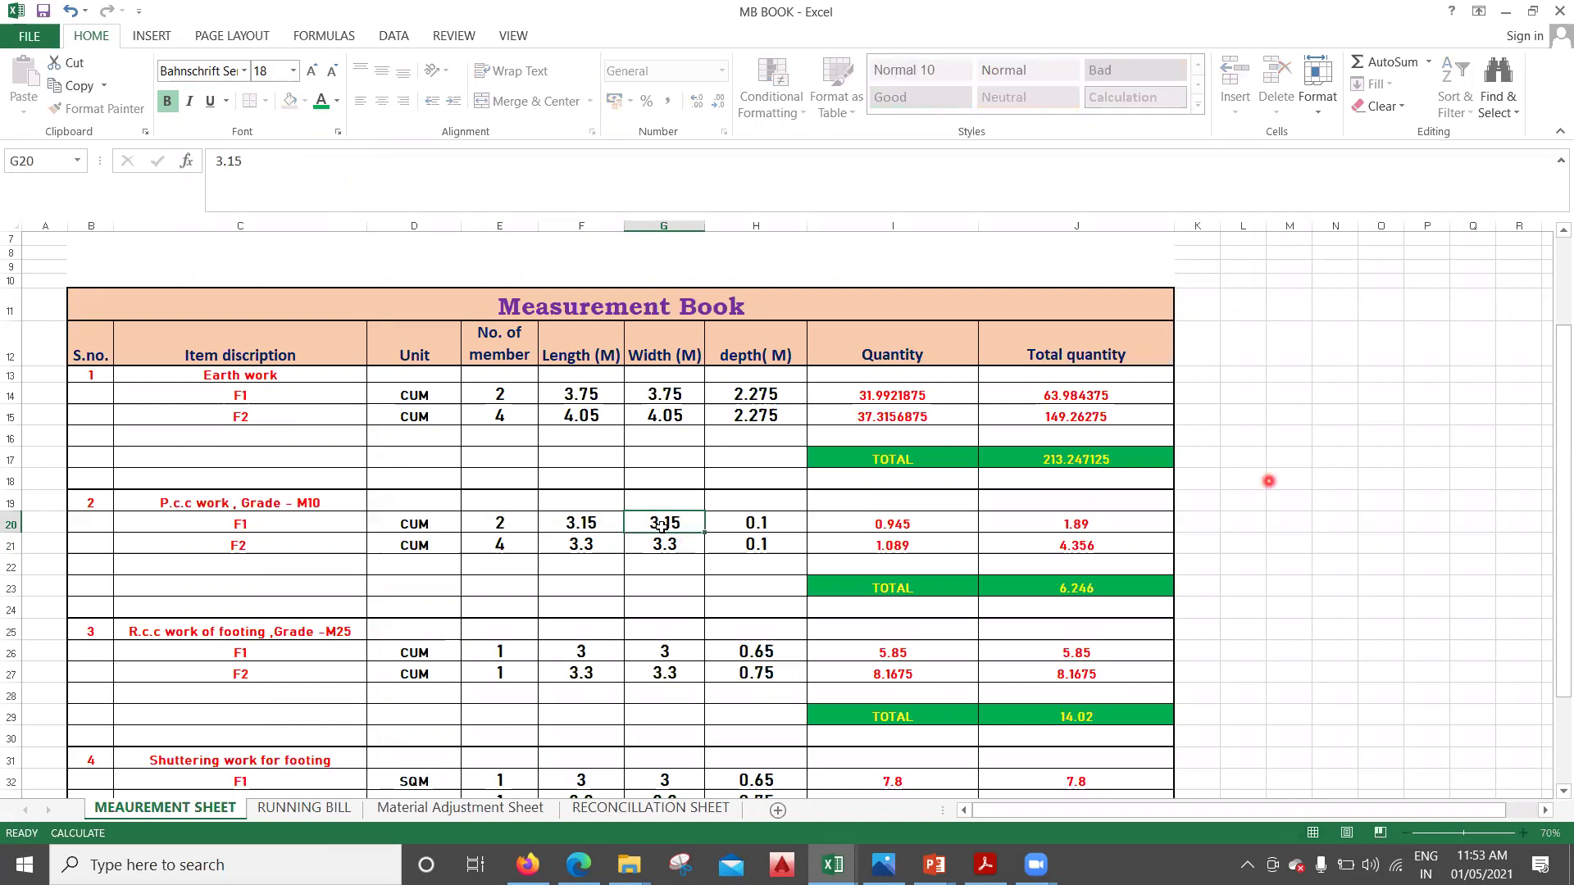
Replace the P.C.C. F2 length with the formula =3.3+0.075+0.075
left_click(607, 544)
left_click(372, 188)
key("BackSpace")
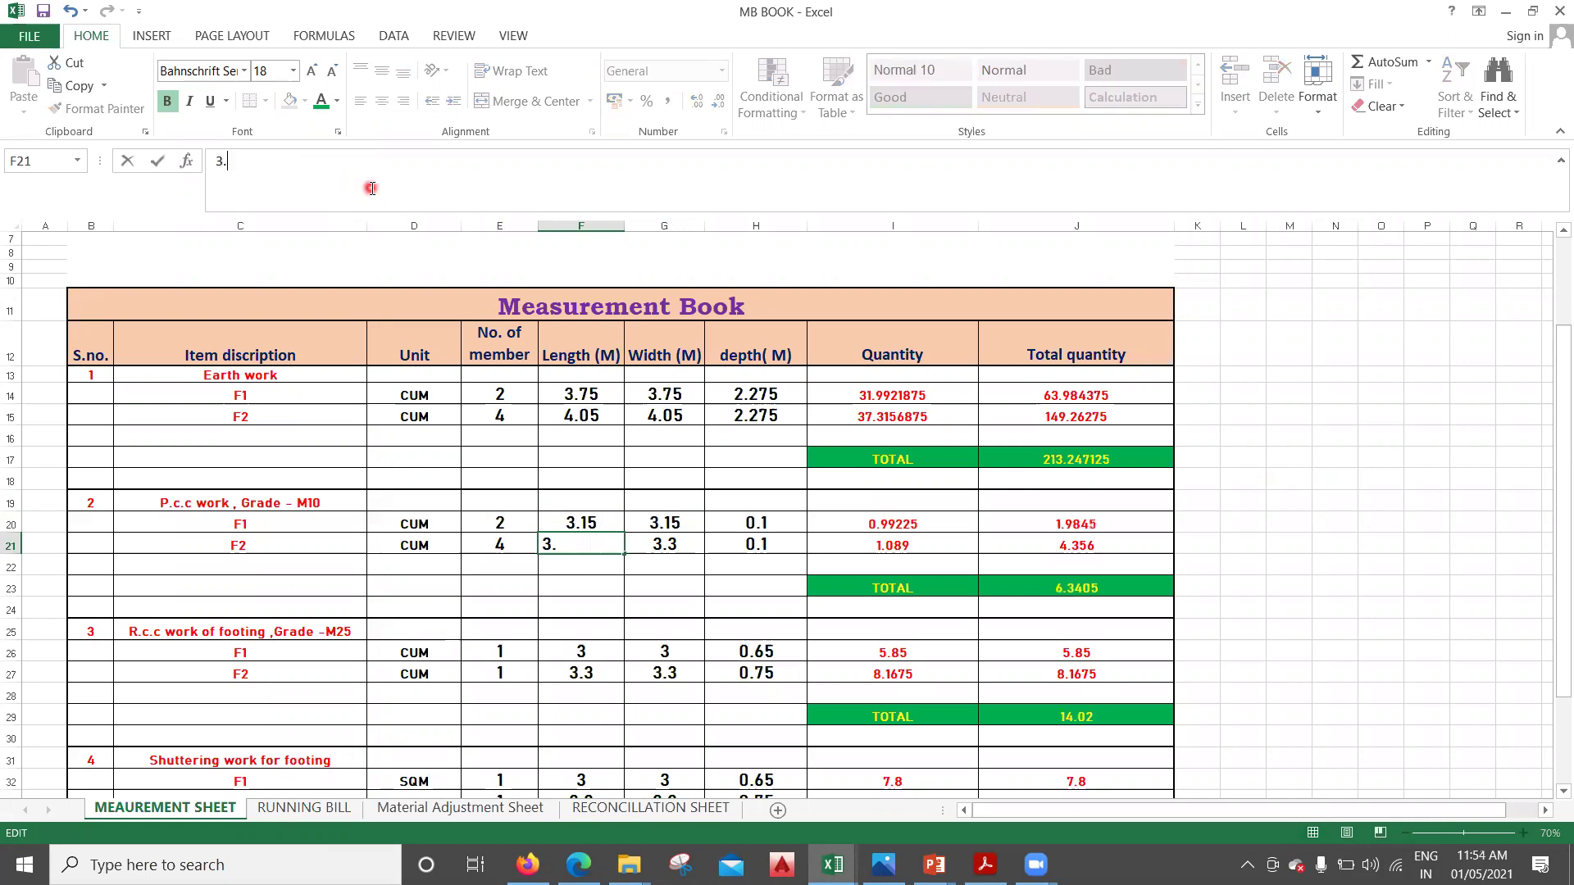
key("BackSpace")
key("BackSpace")
type("=3.3+0.")
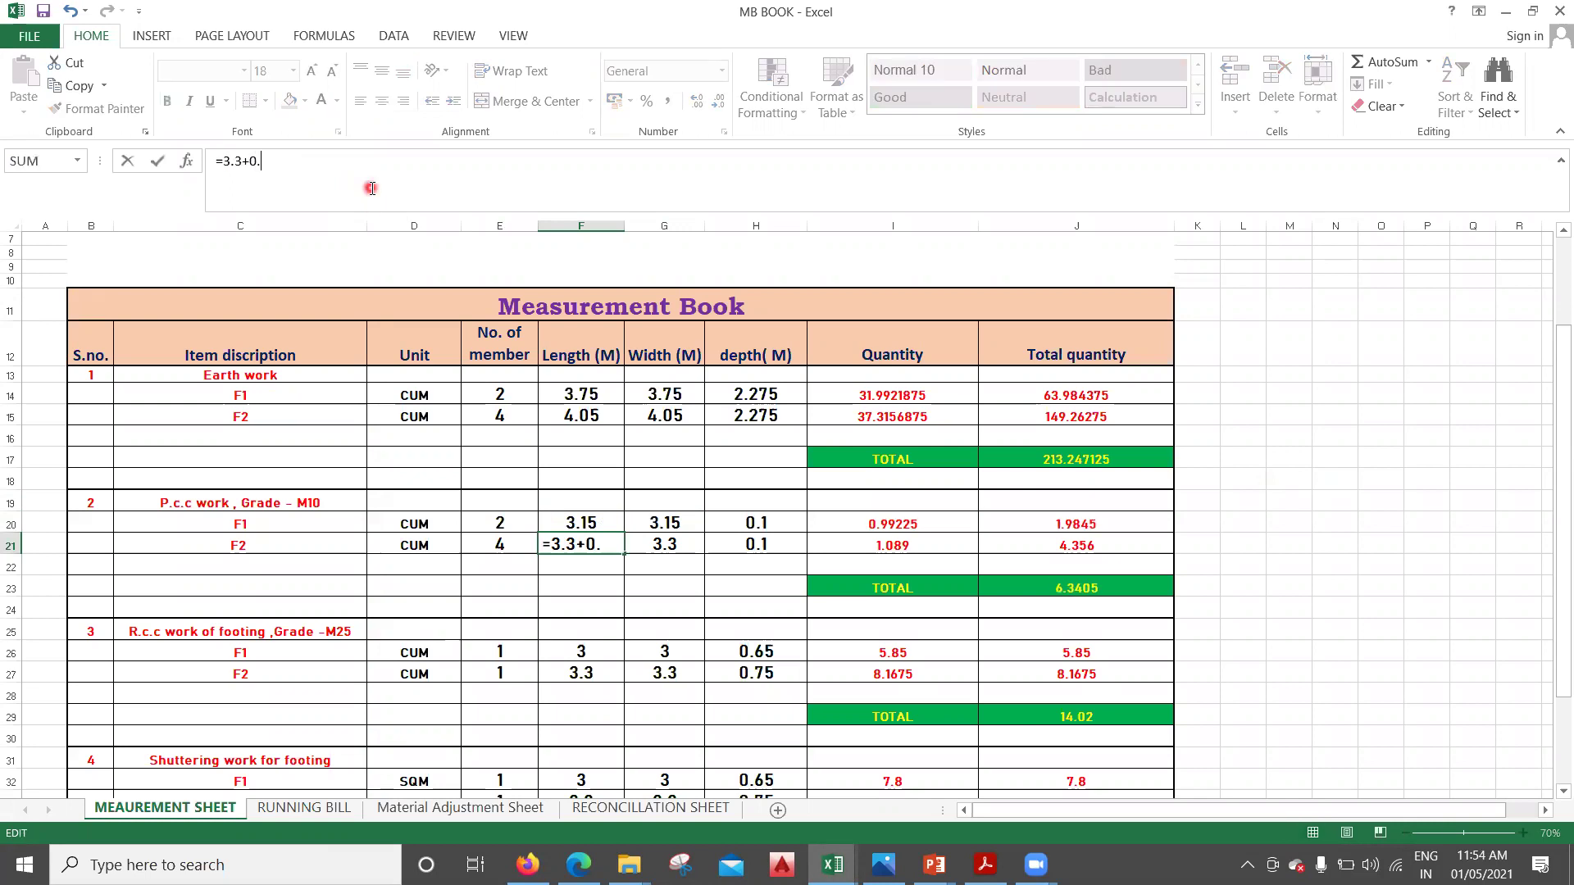
type("075+0.0")
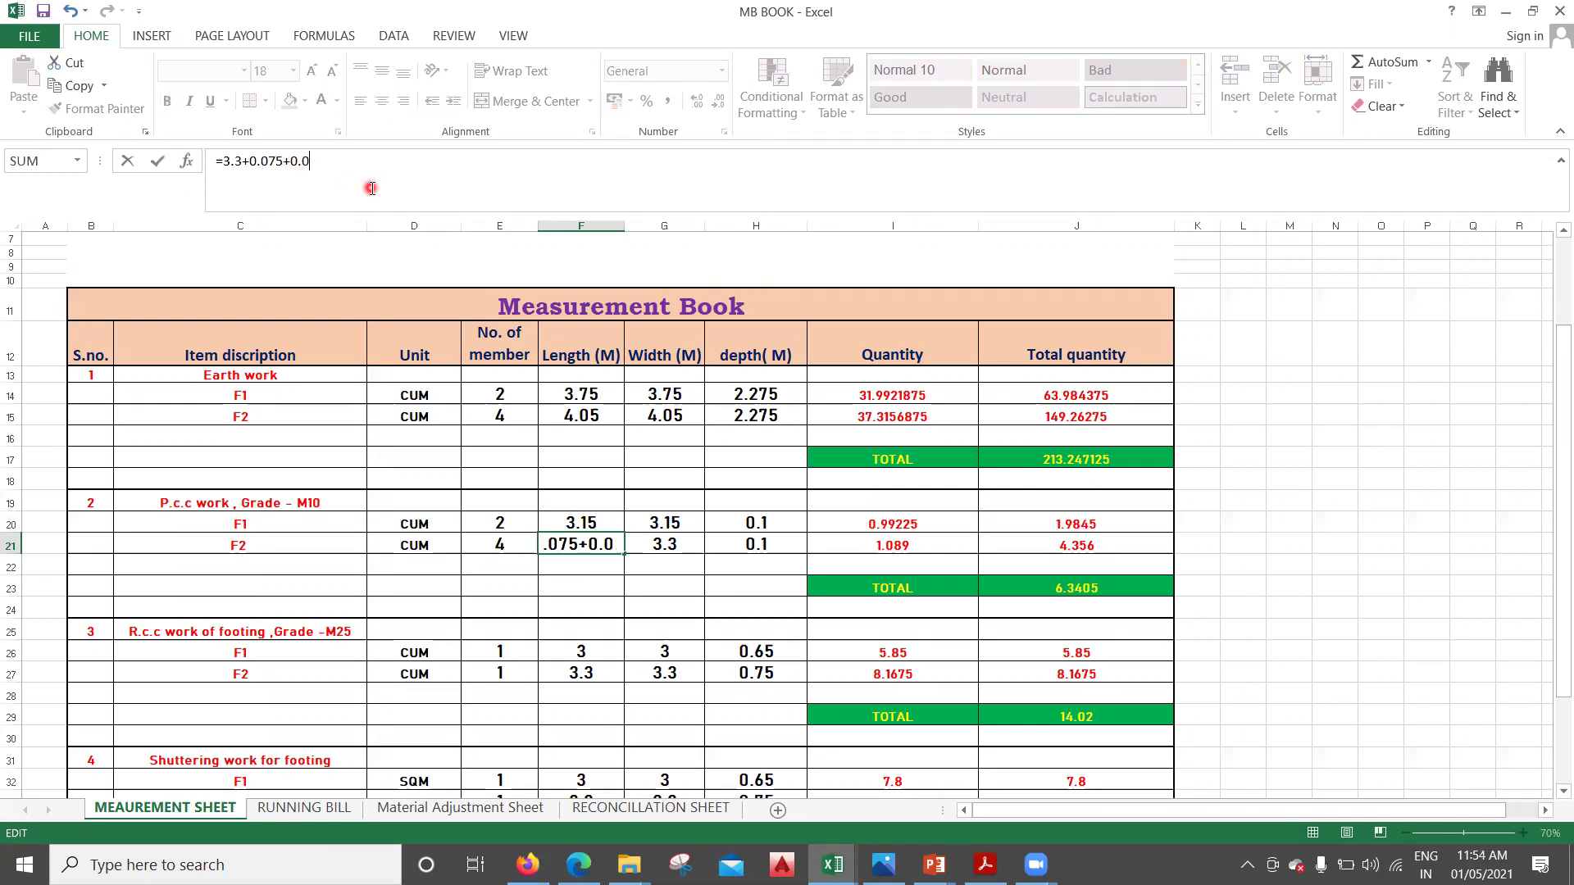
type("75")
left_click(1462, 506)
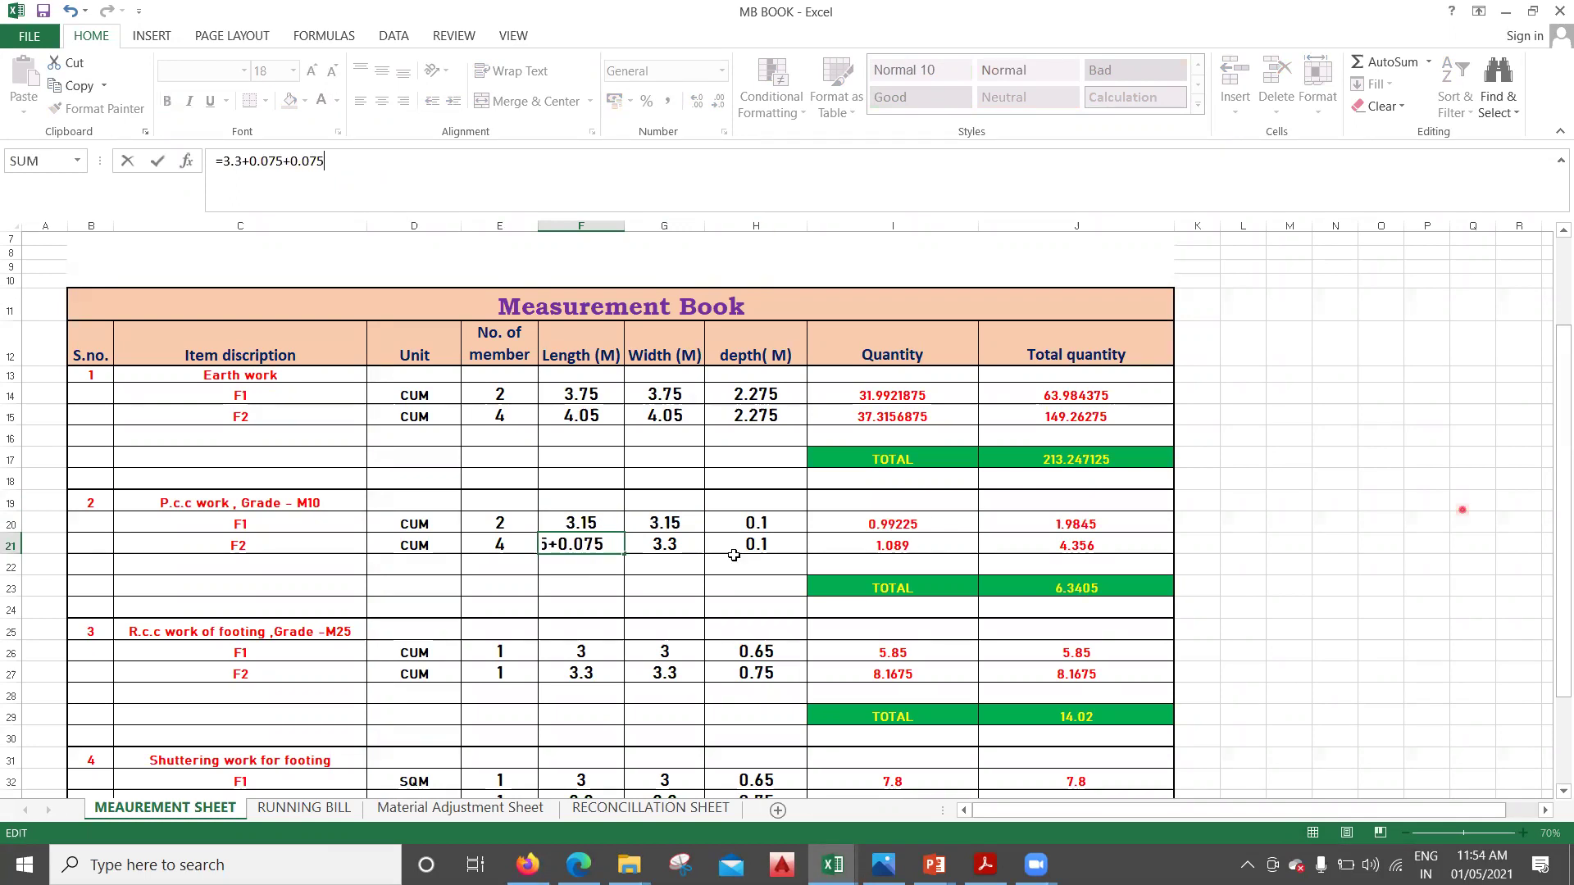
Set the P.C.C. F2 width to 3.45 m
left_click(696, 547)
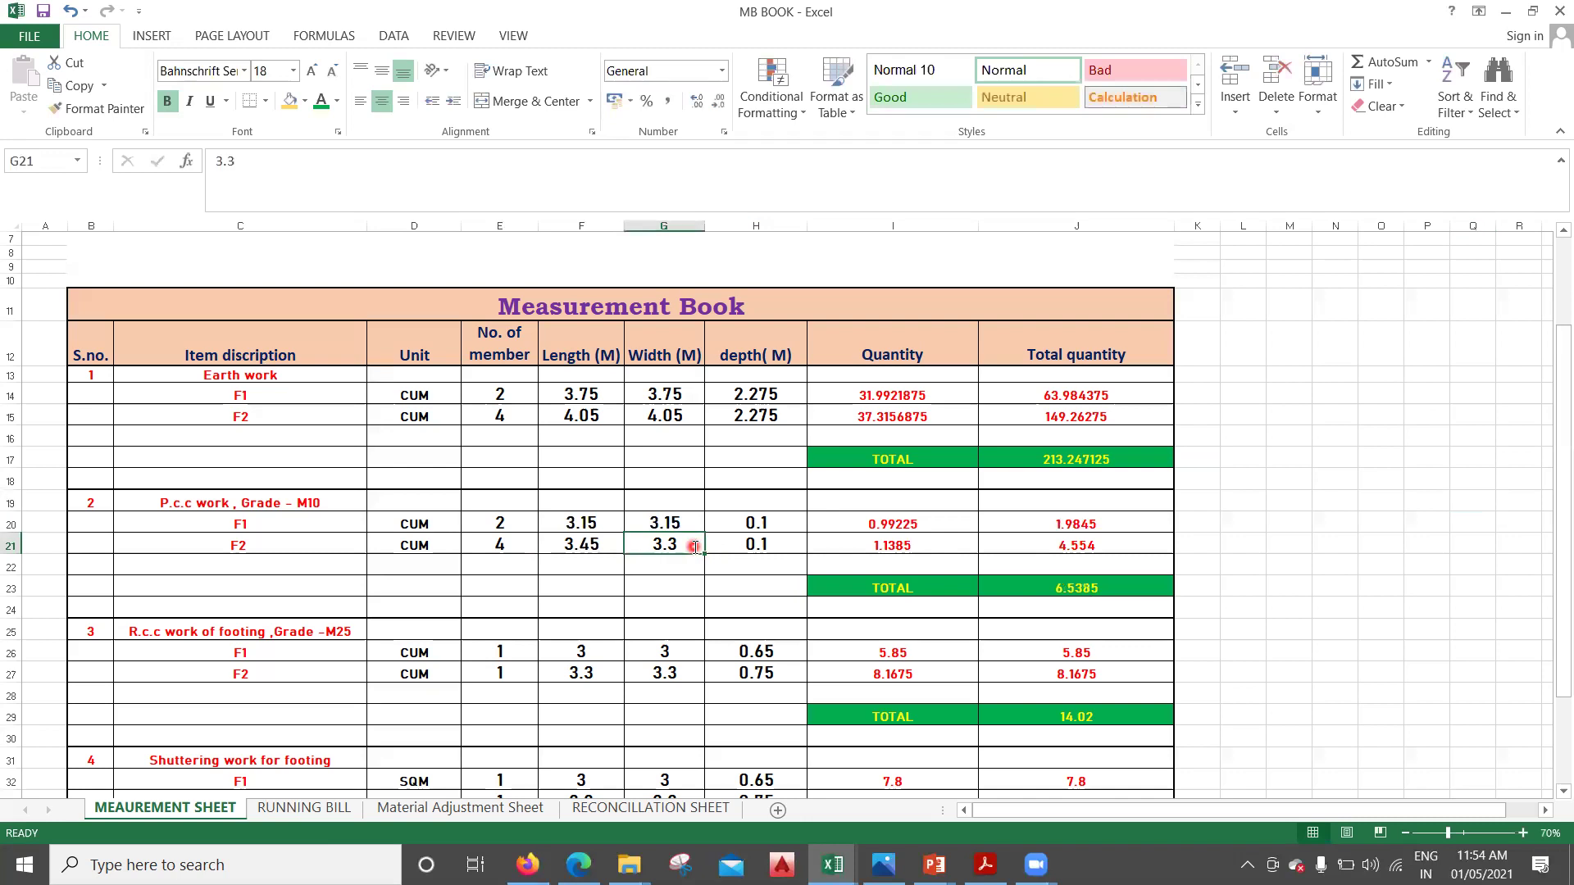
type("3.45")
left_click(1460, 501)
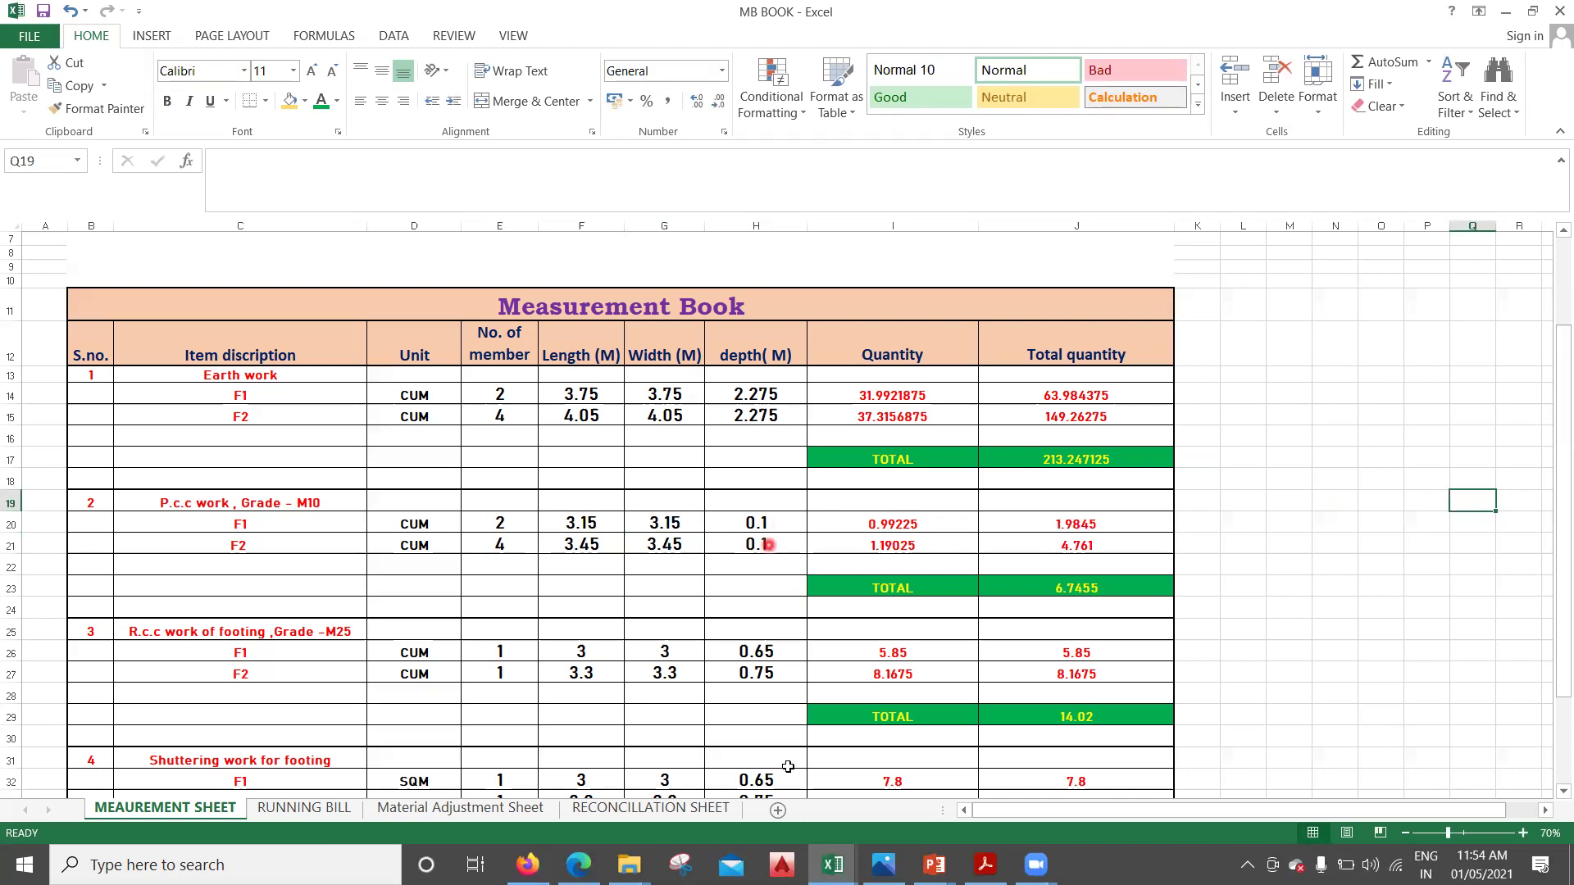
Check the lean concrete thickness on the footing section in the PowerPoint slide show, and return to the MB BOOK workbook in Excel
mouse_move(943, 863)
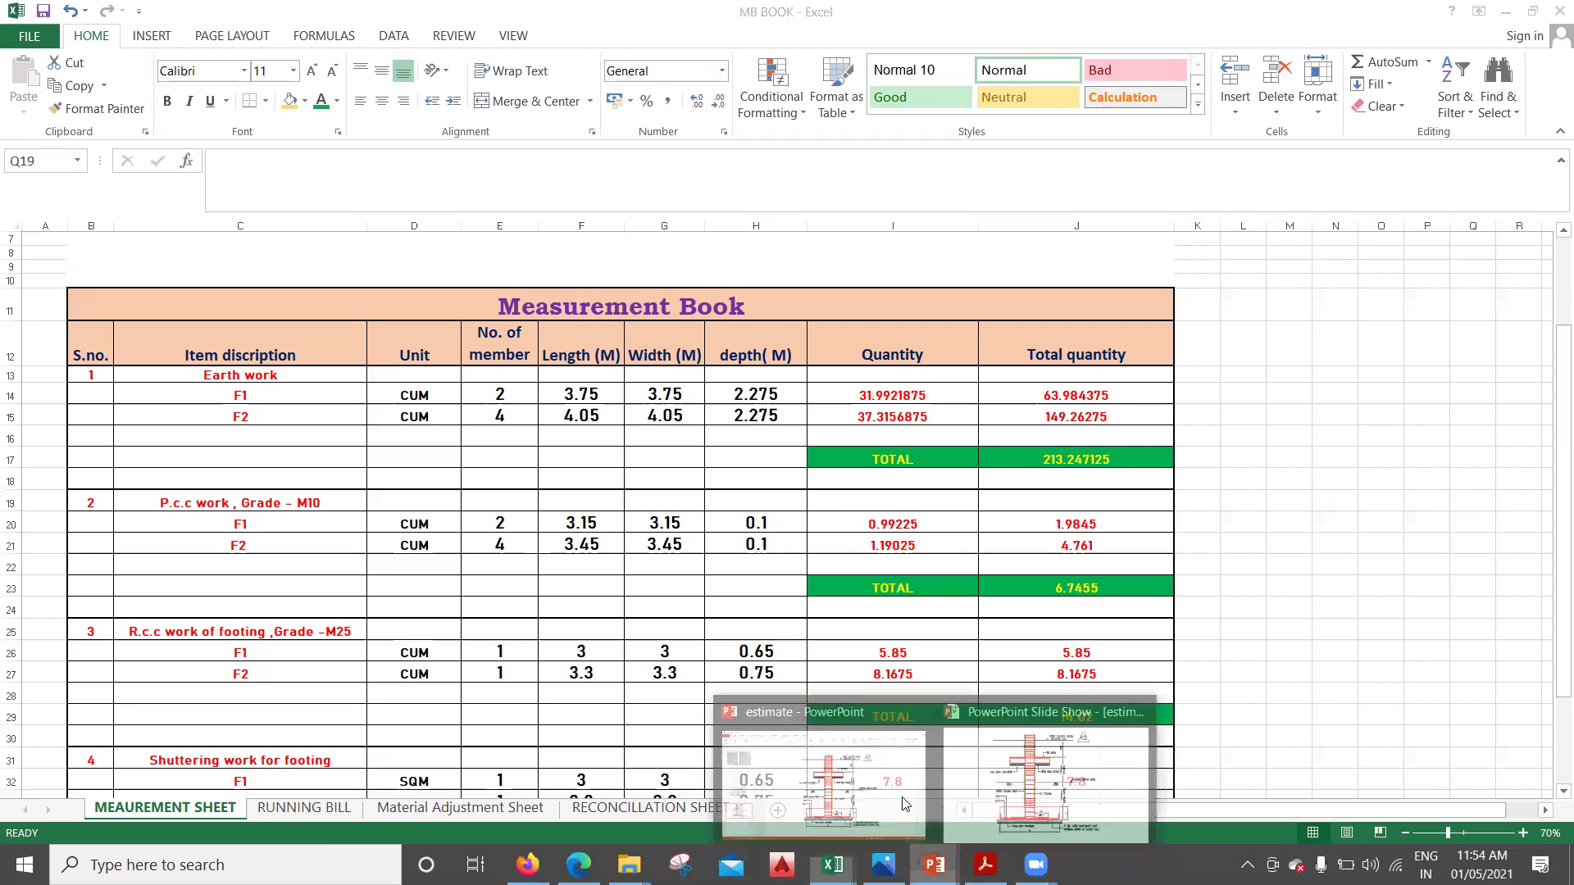
left_click(1045, 774)
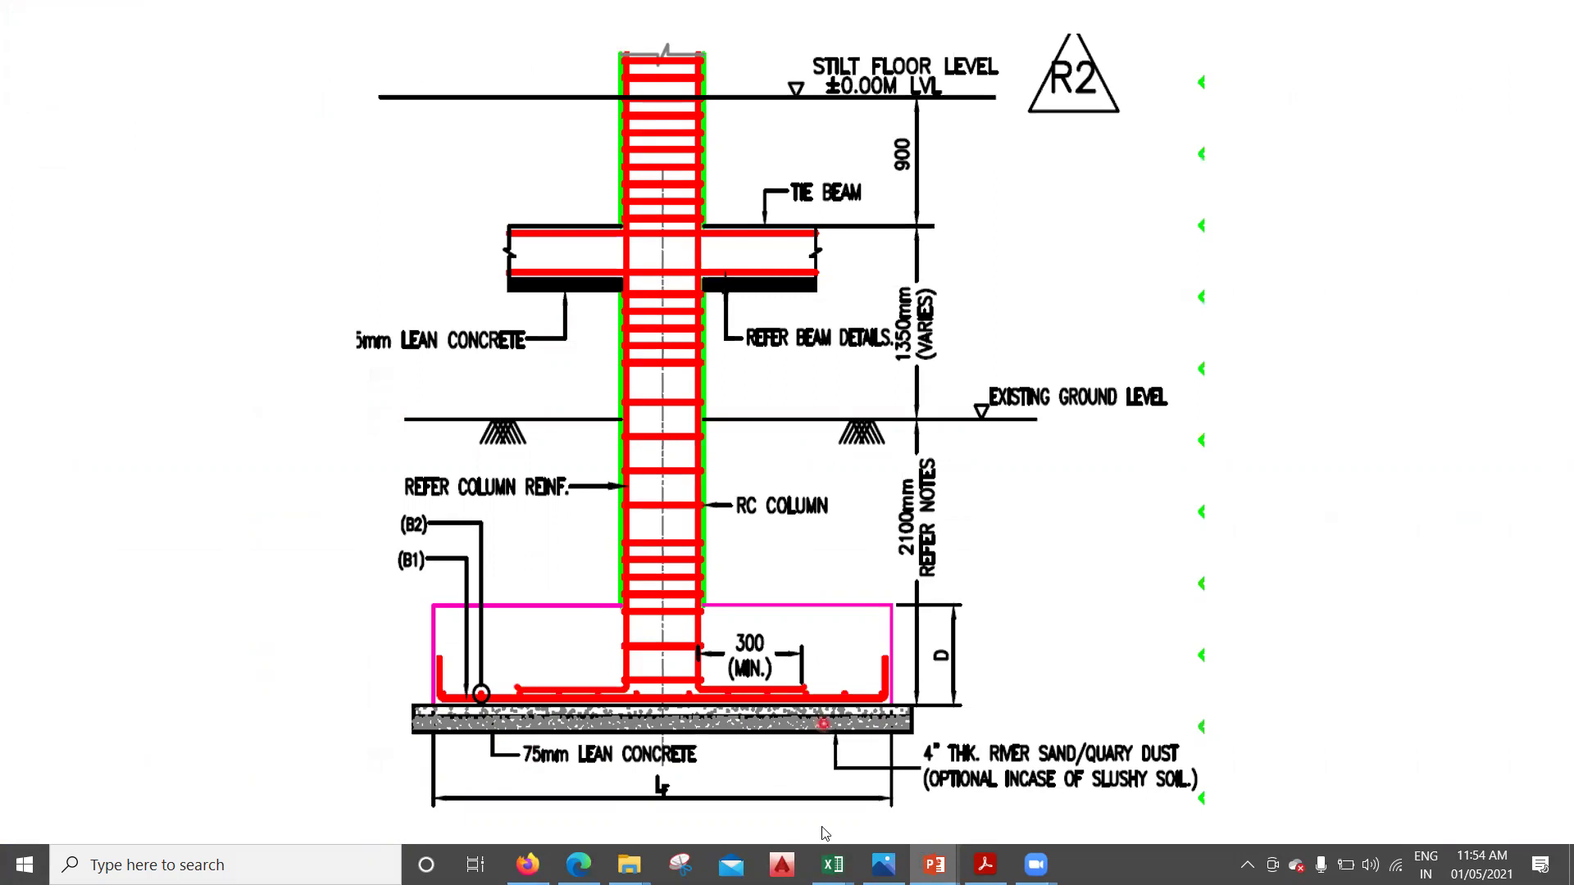
mouse_move(833, 864)
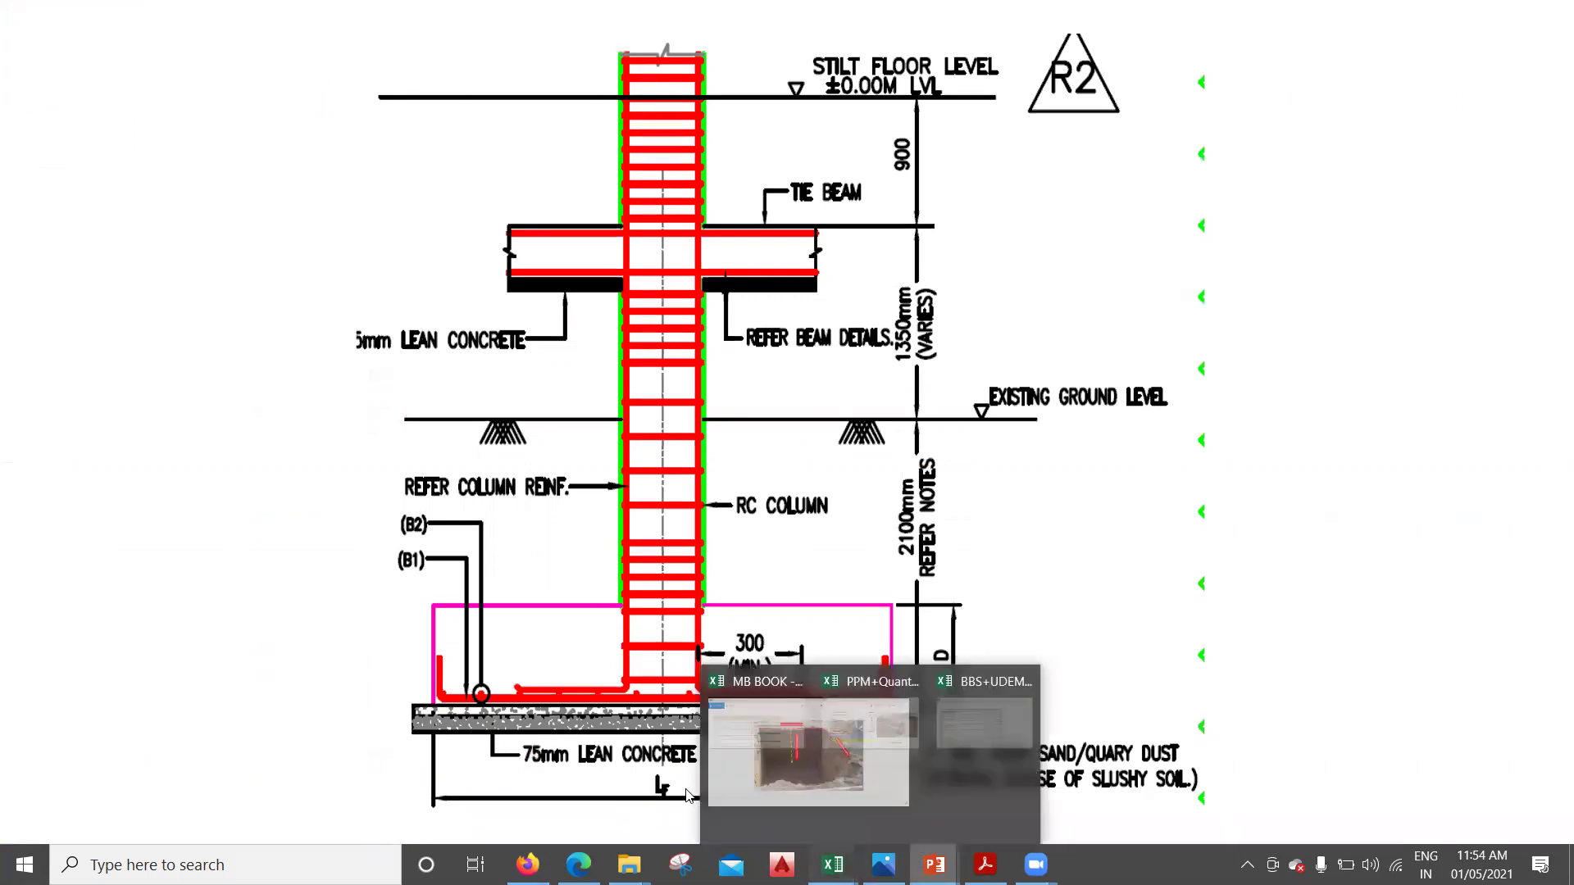
left_click(646, 788)
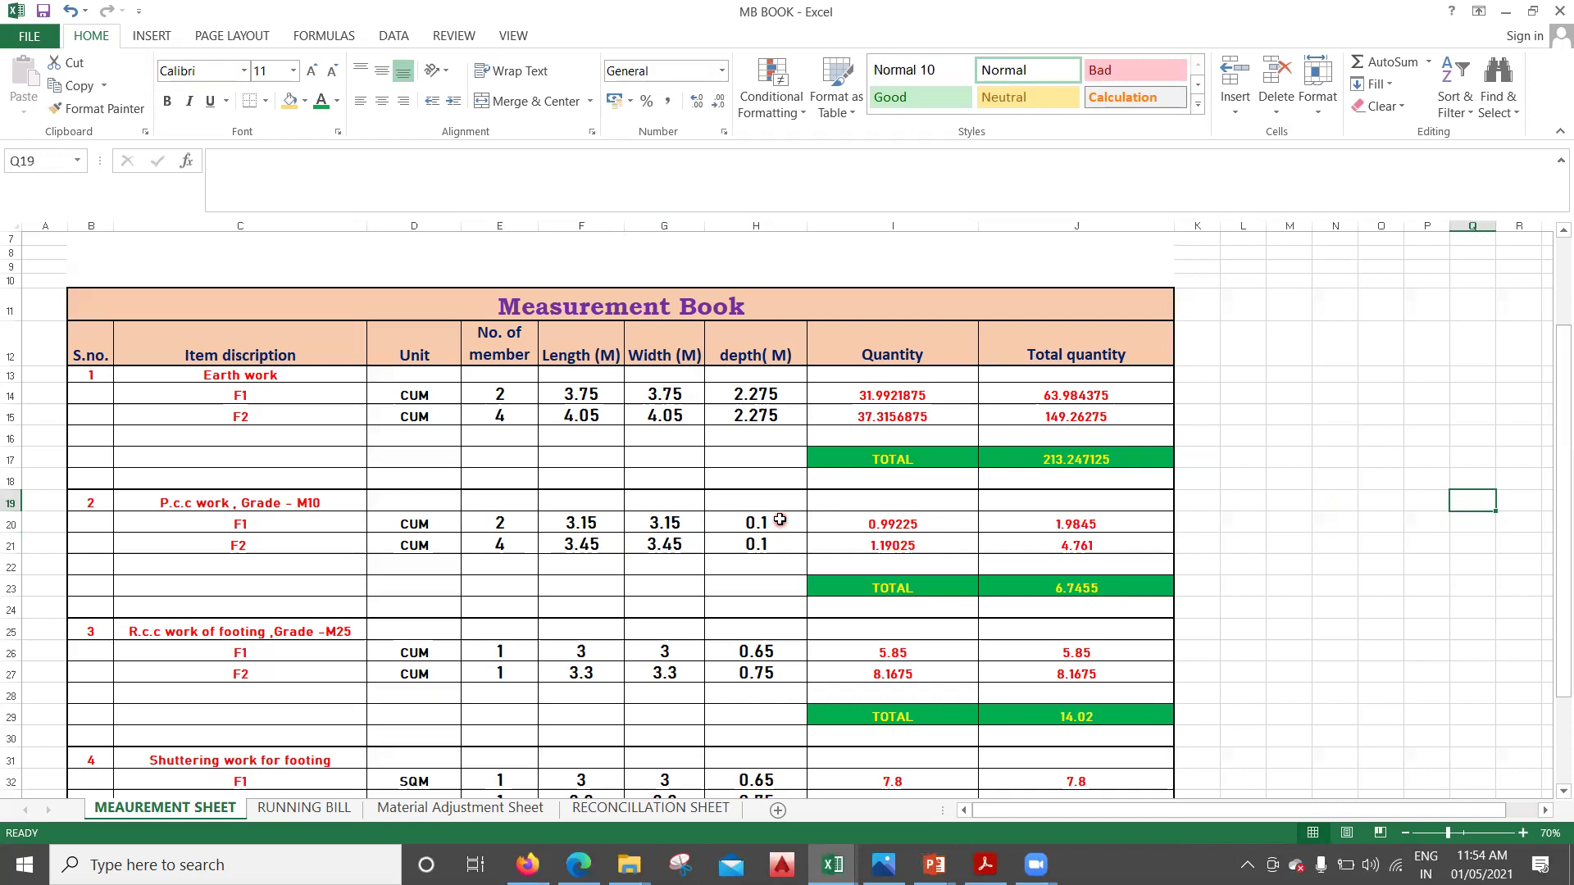
Set the P.C.C. depth to 0.075 m for both F1 and F2
left_click(780, 520)
type("0.")
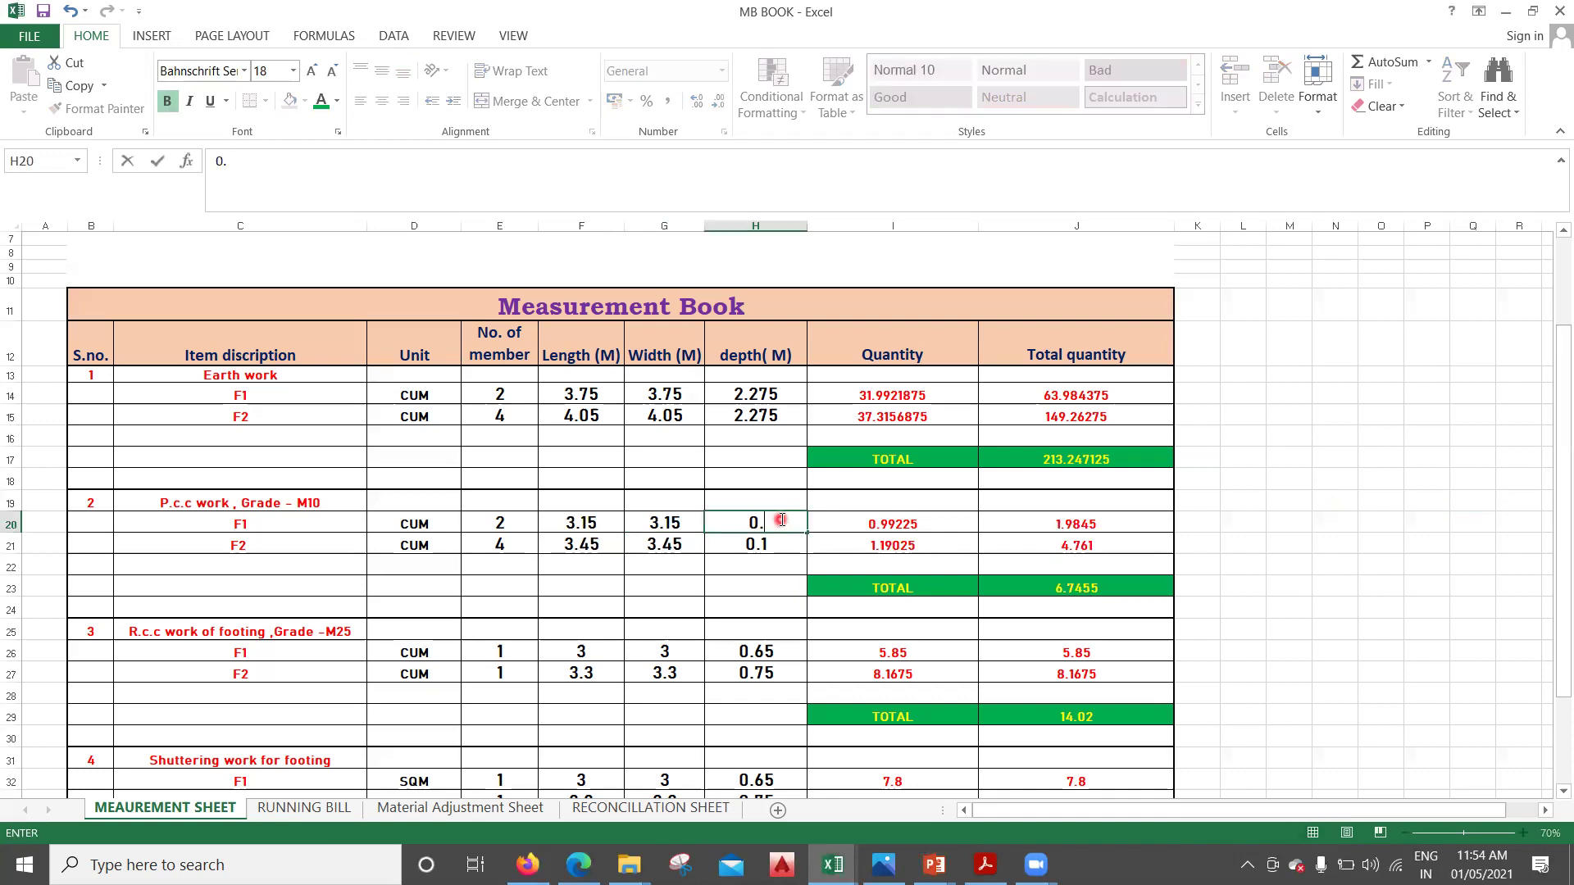
type("075")
left_click(760, 538)
type("0.")
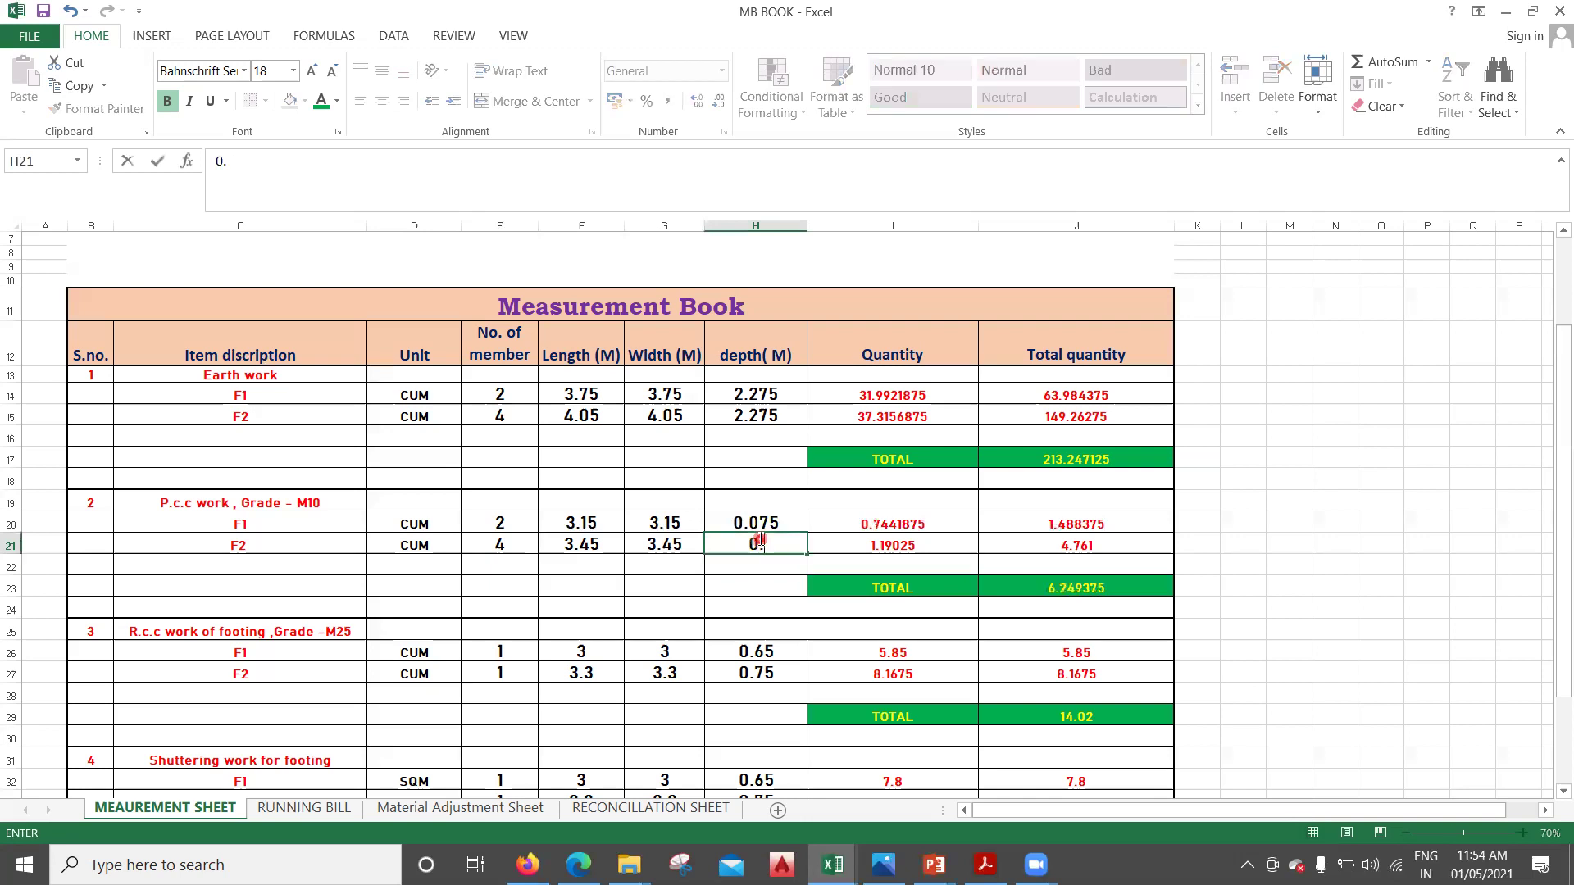
type("075")
left_click(1430, 517)
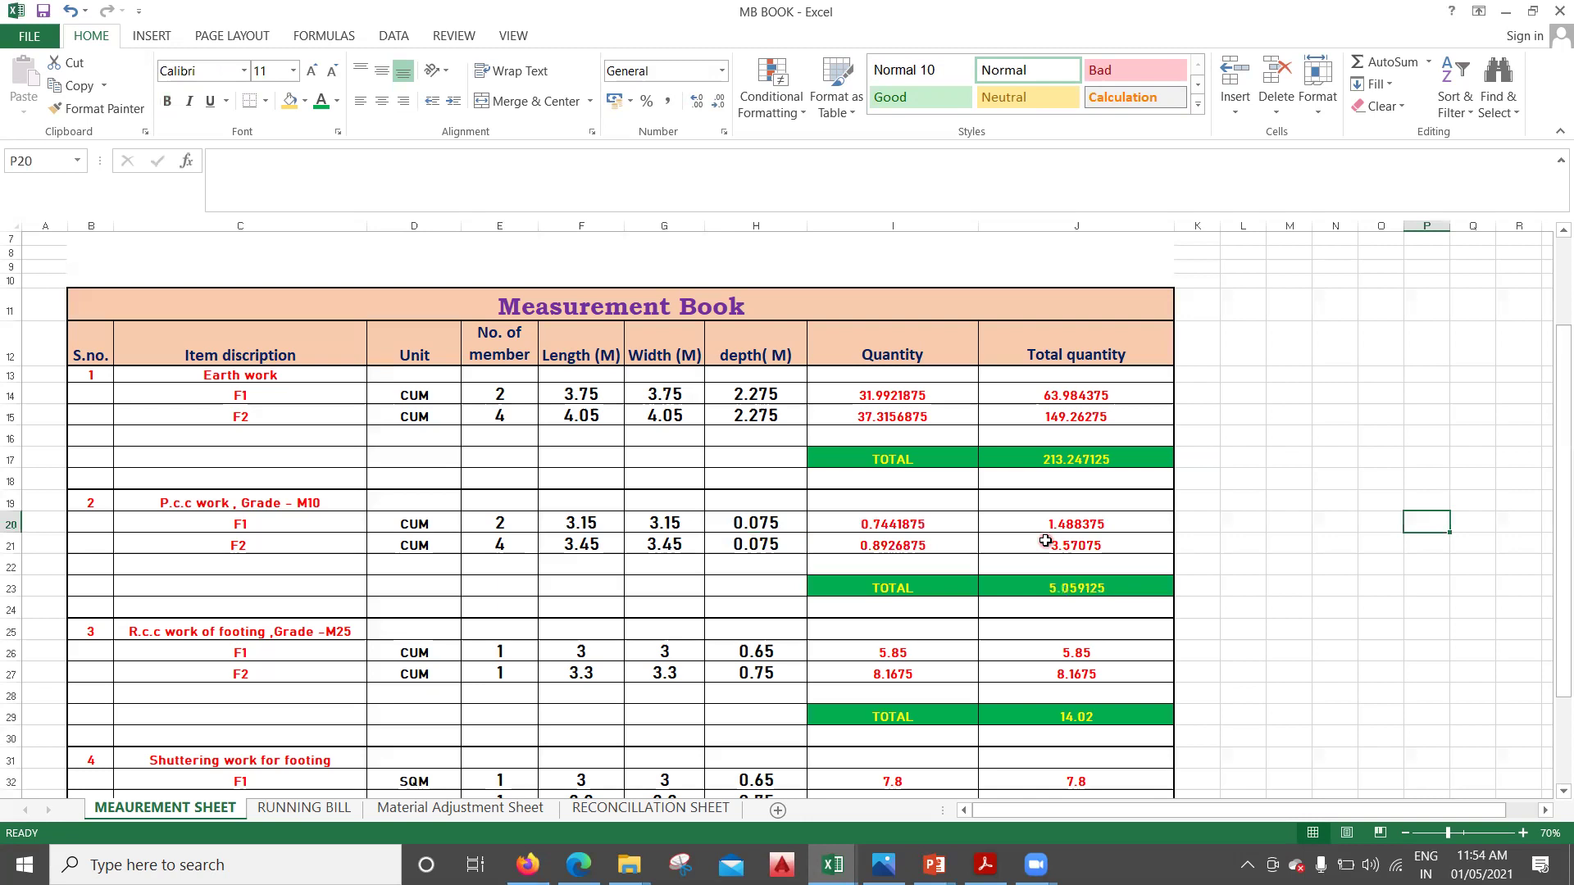
scroll(200, 536, "down", 2)
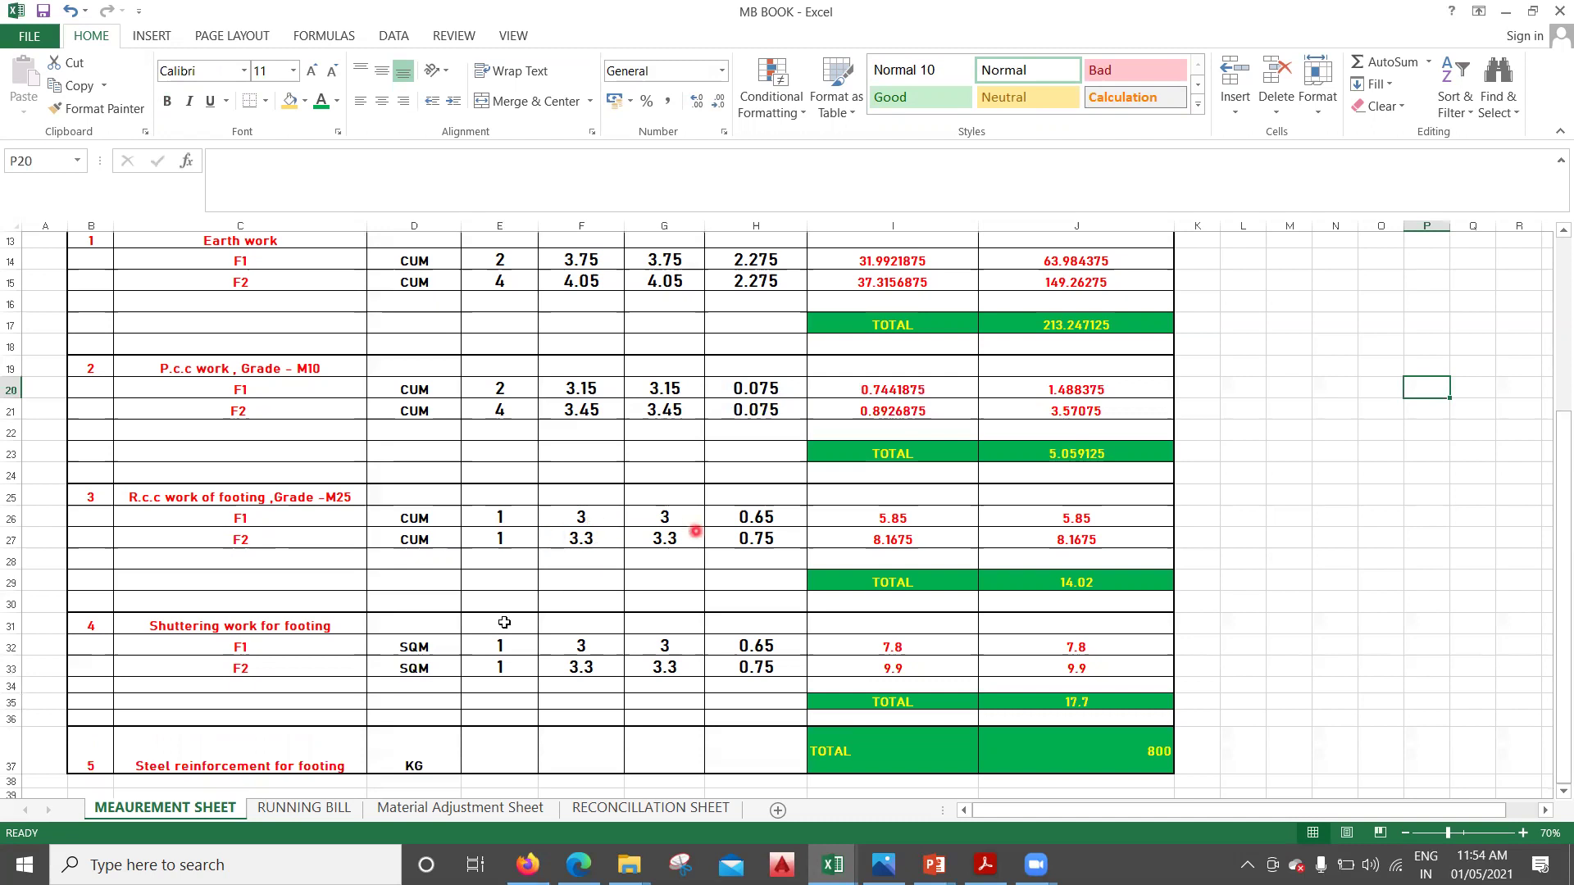
Check the F1 and F2 sizes in the PowerPoint footing schedule, and return to the MB BOOK workbook in Excel
scroll(583, 619, "up", 1)
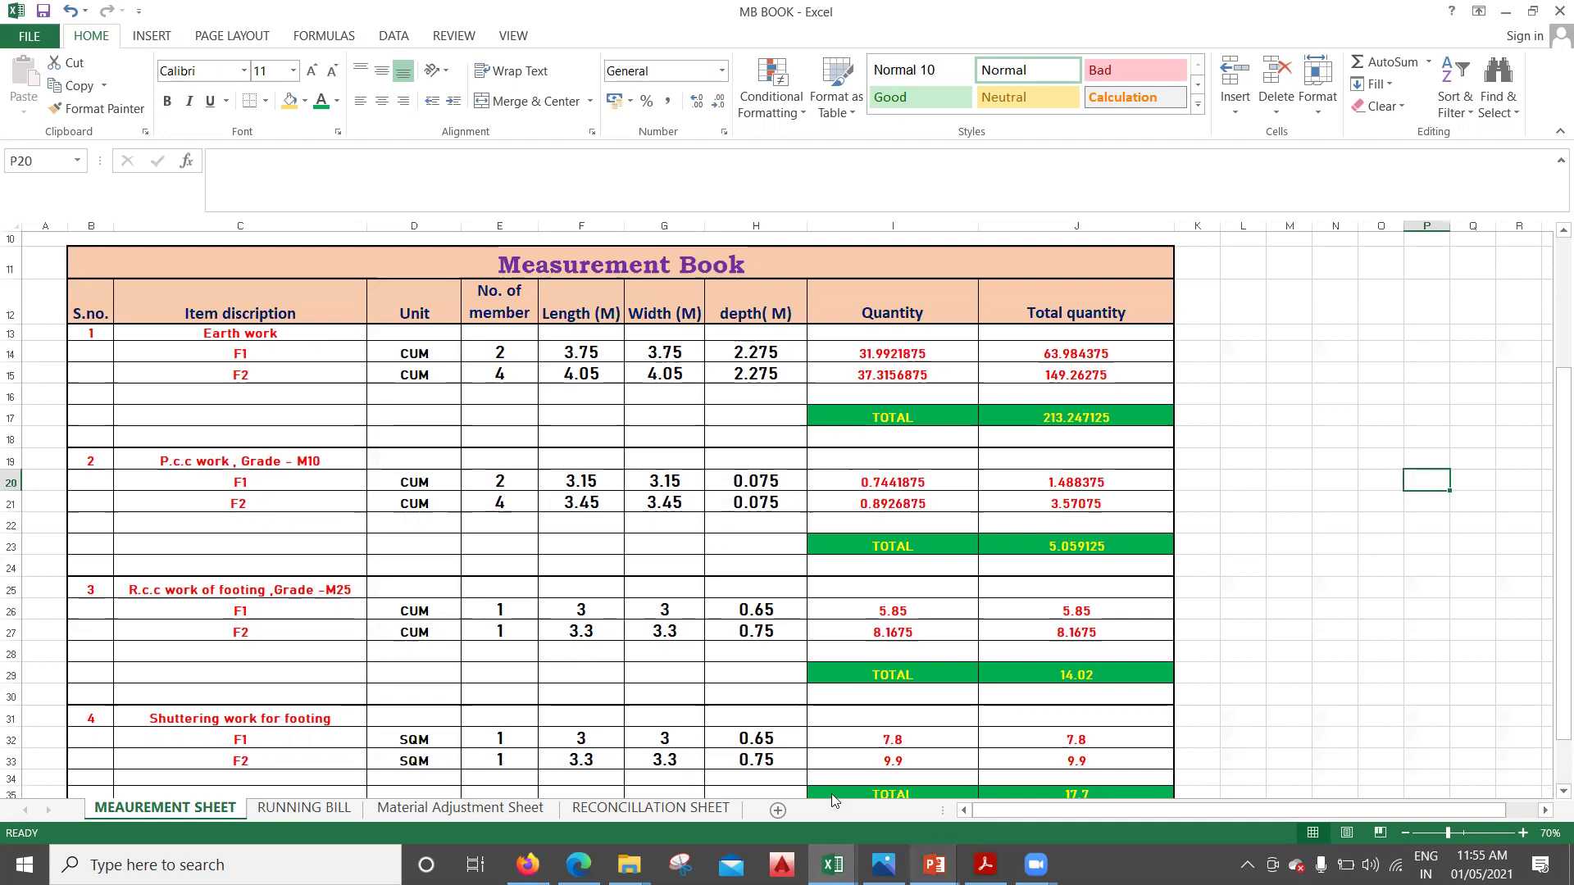
left_click(935, 865)
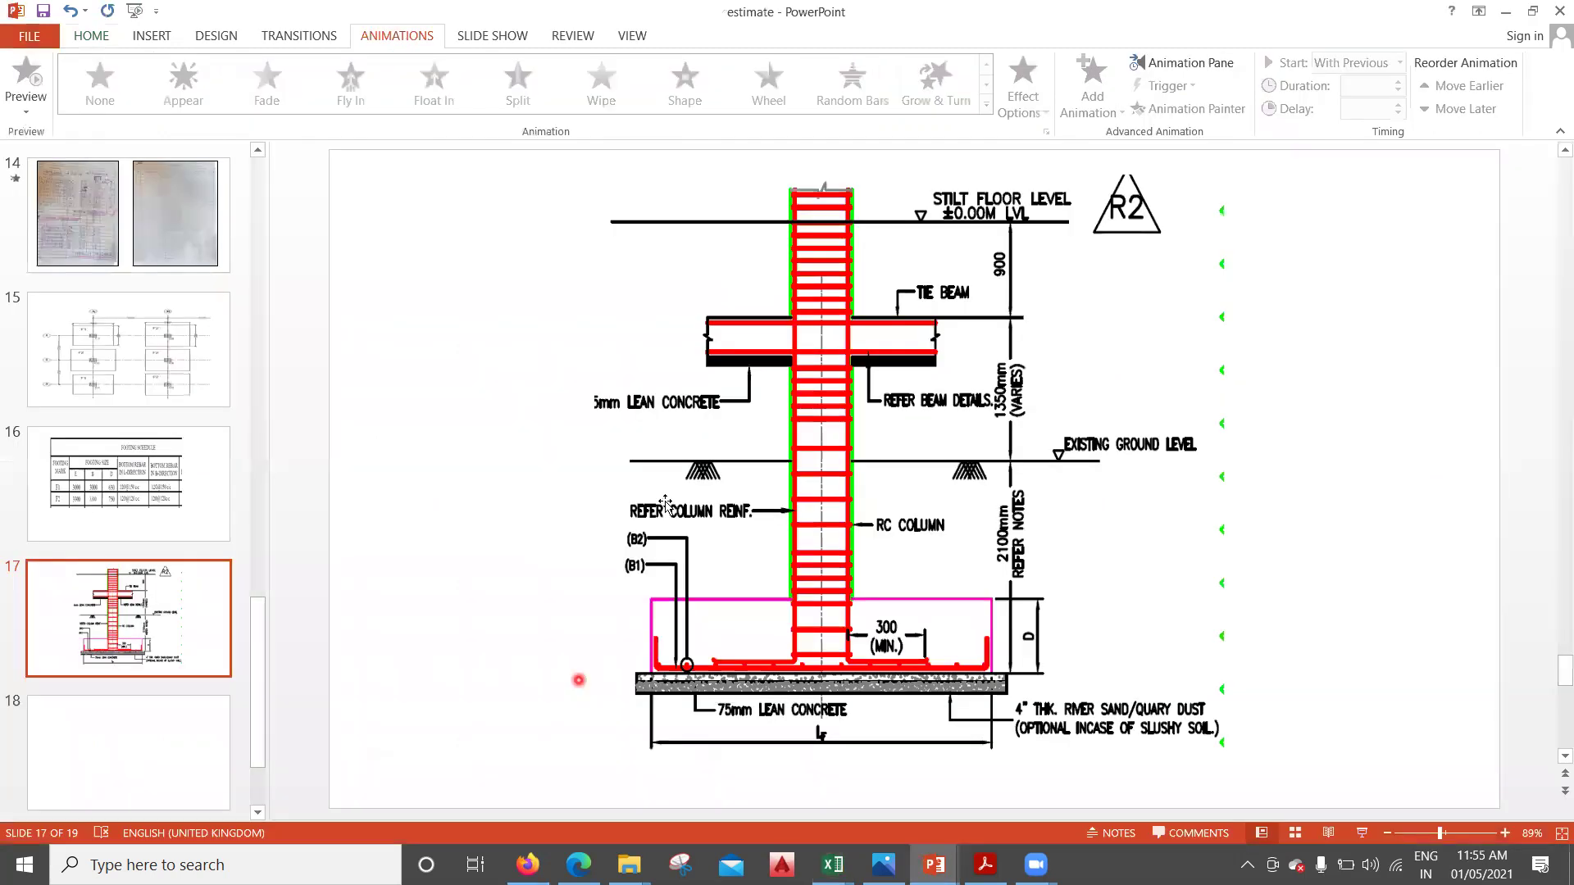
scroll(779, 502, "up", 1)
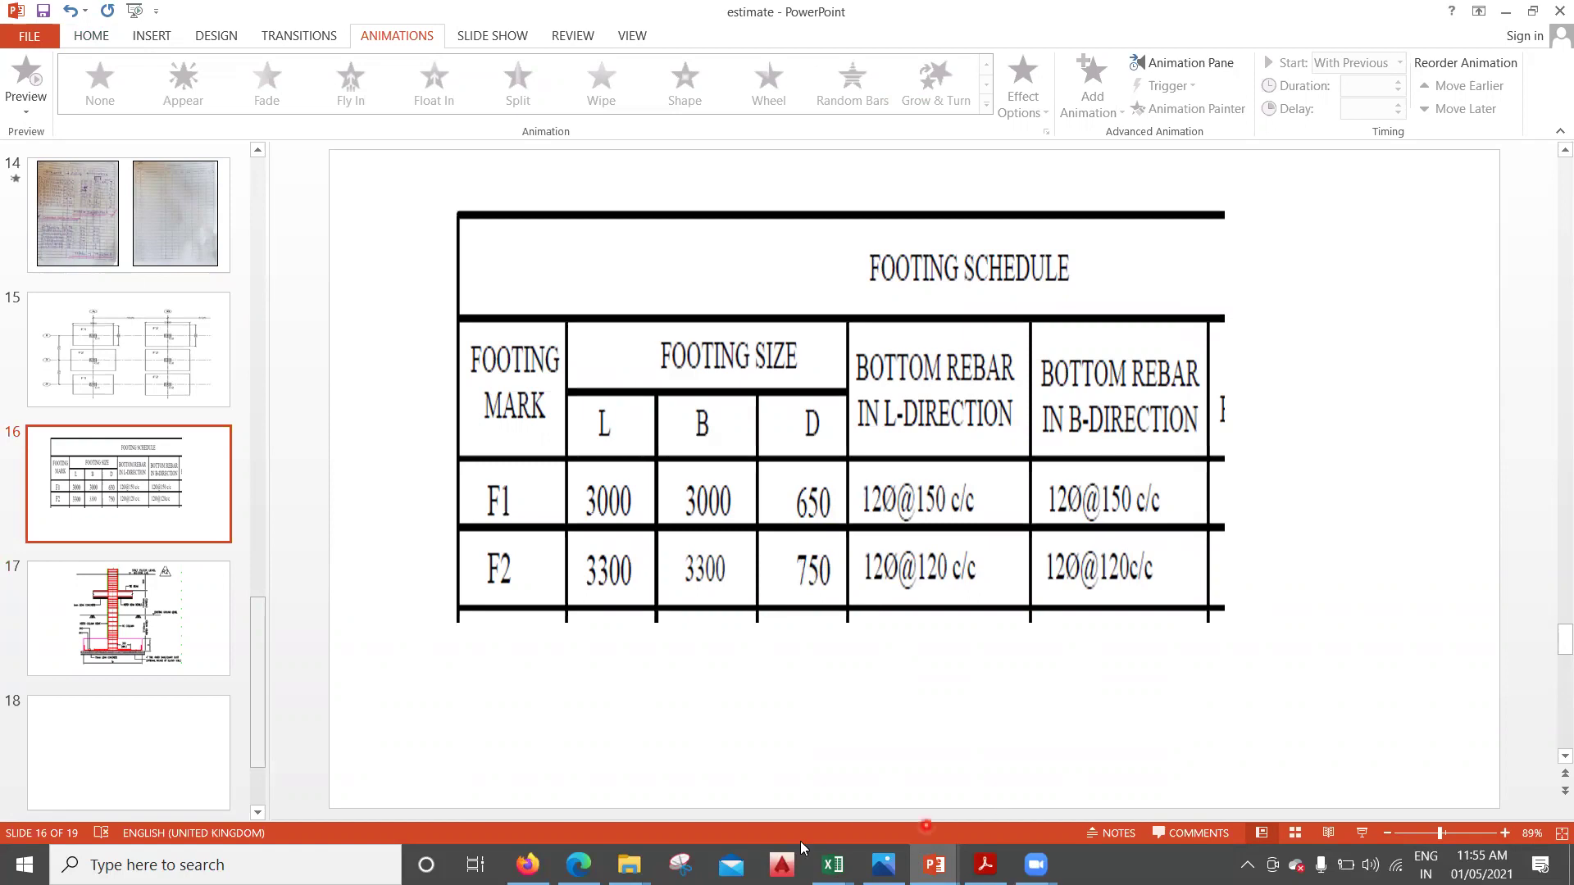
left_click(645, 787)
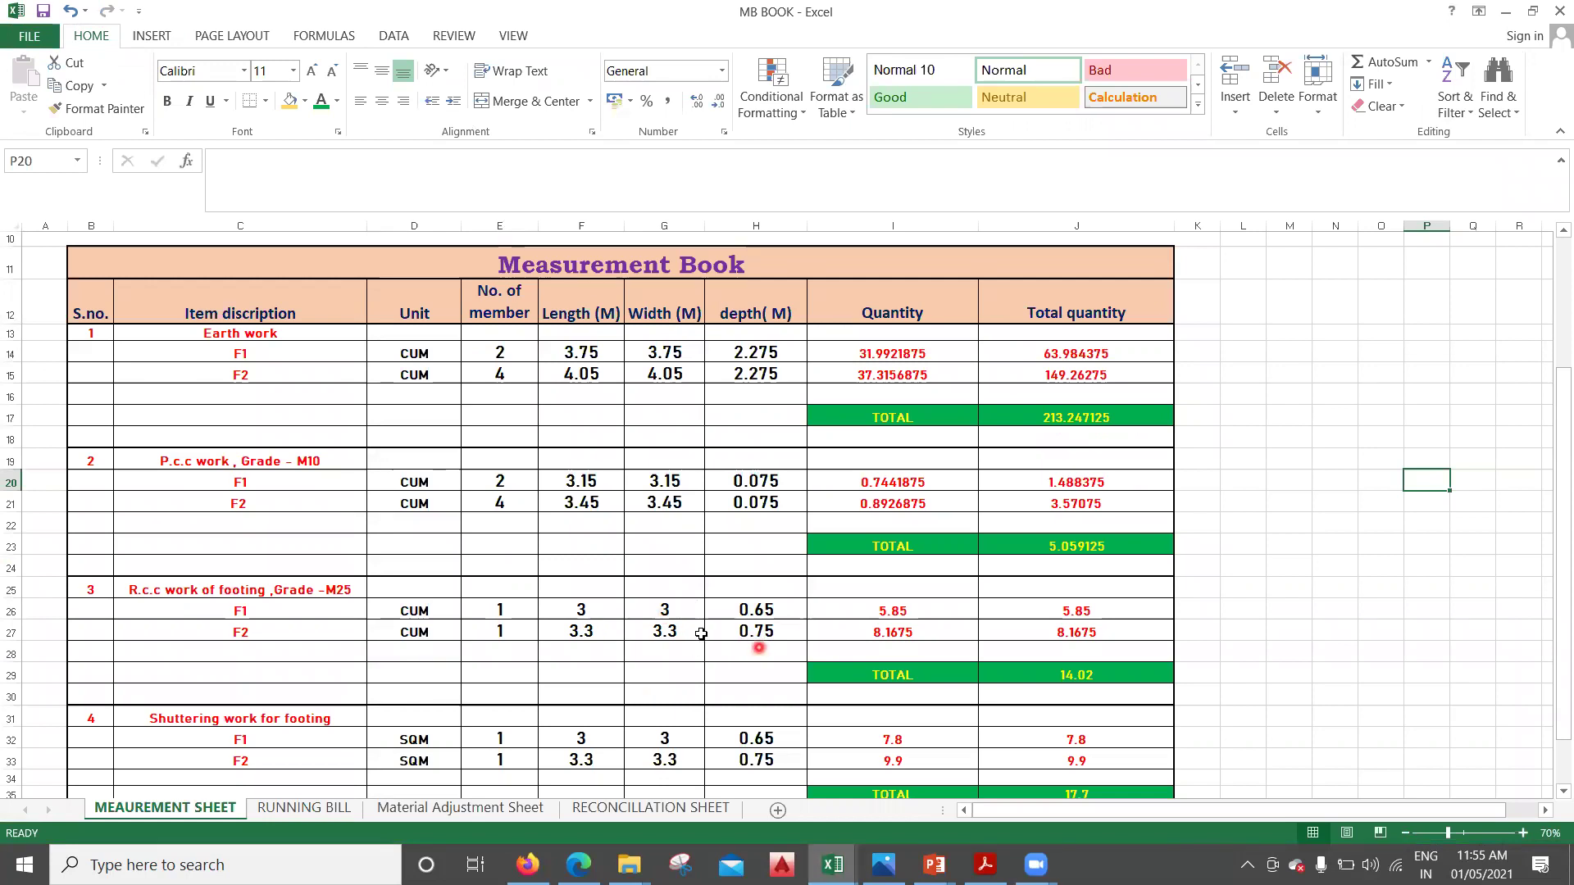
Set the number of members for the R.C.C. footing work to 2 for F1 and 4 for F2
left_click(510, 608)
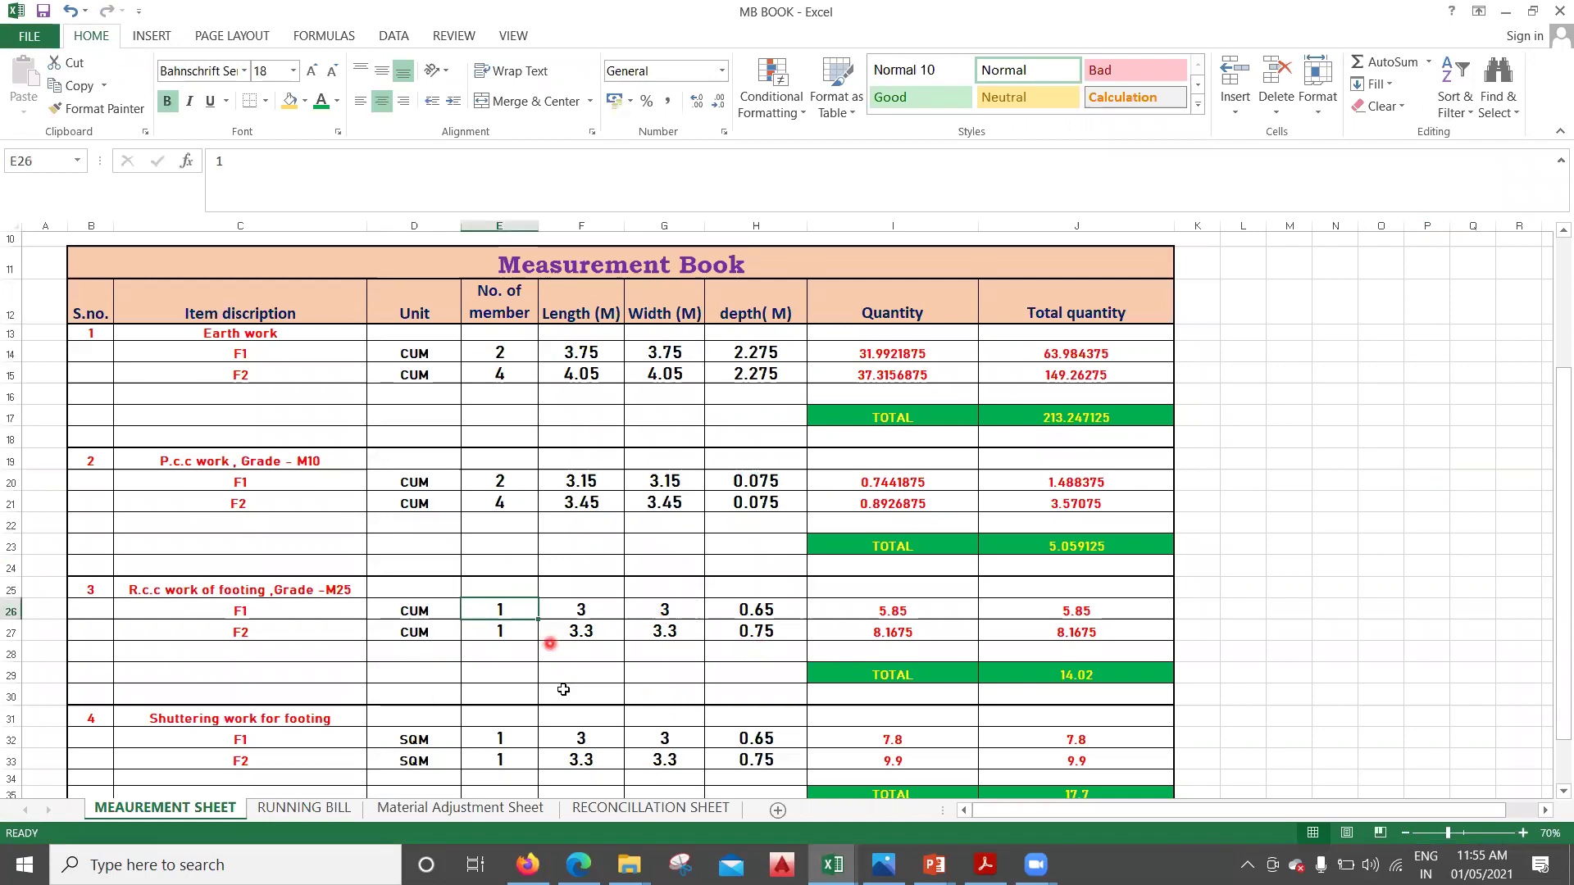
type("2")
left_click(562, 678)
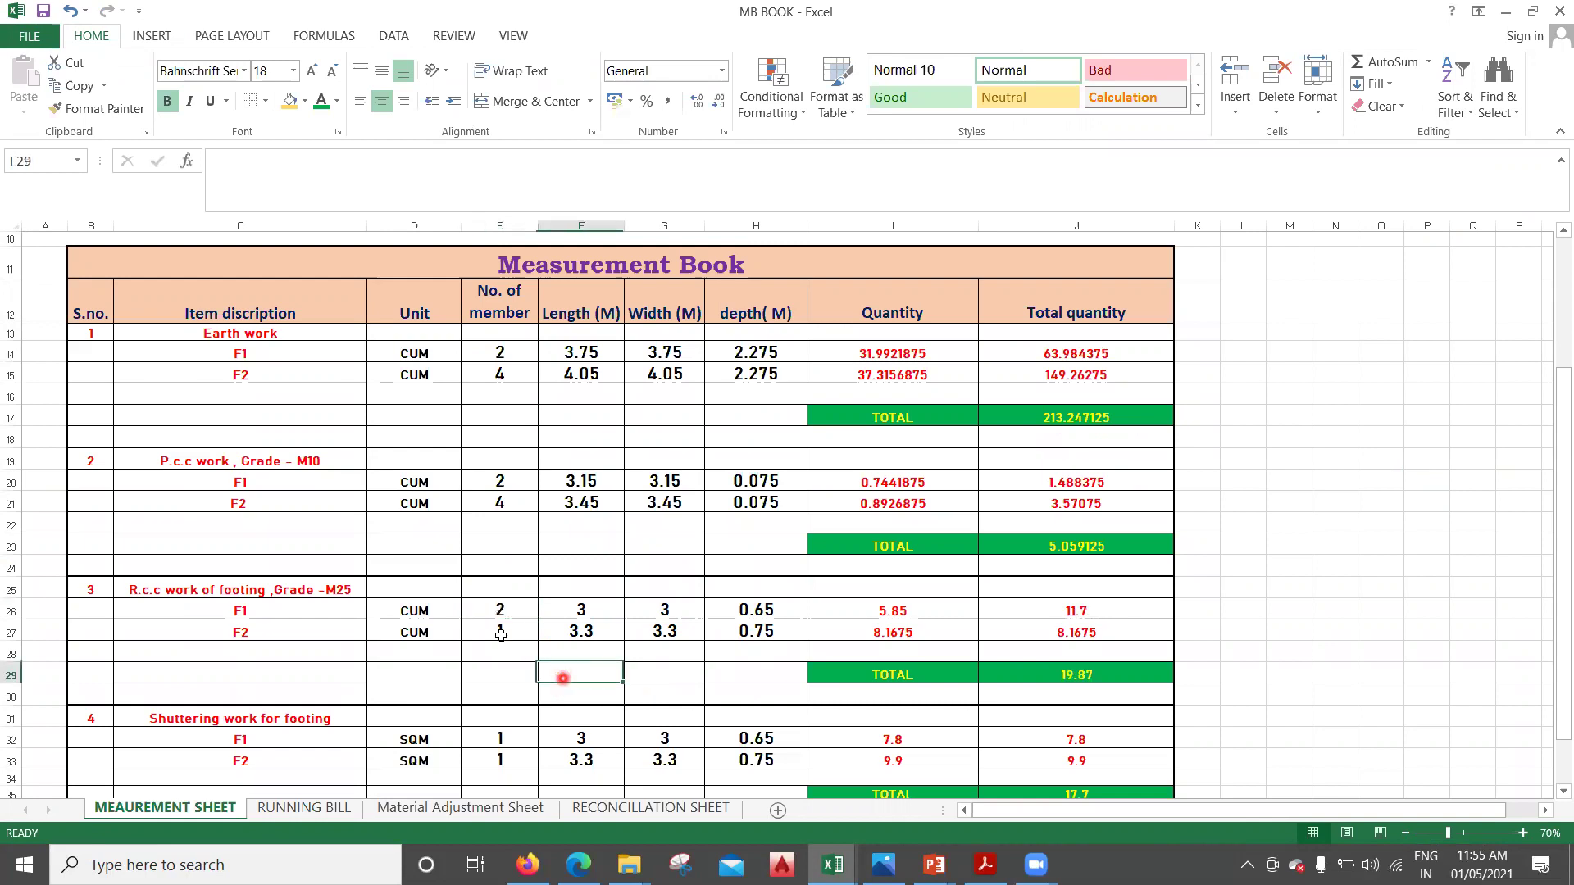
left_click(502, 633)
type("4")
left_click(1360, 606)
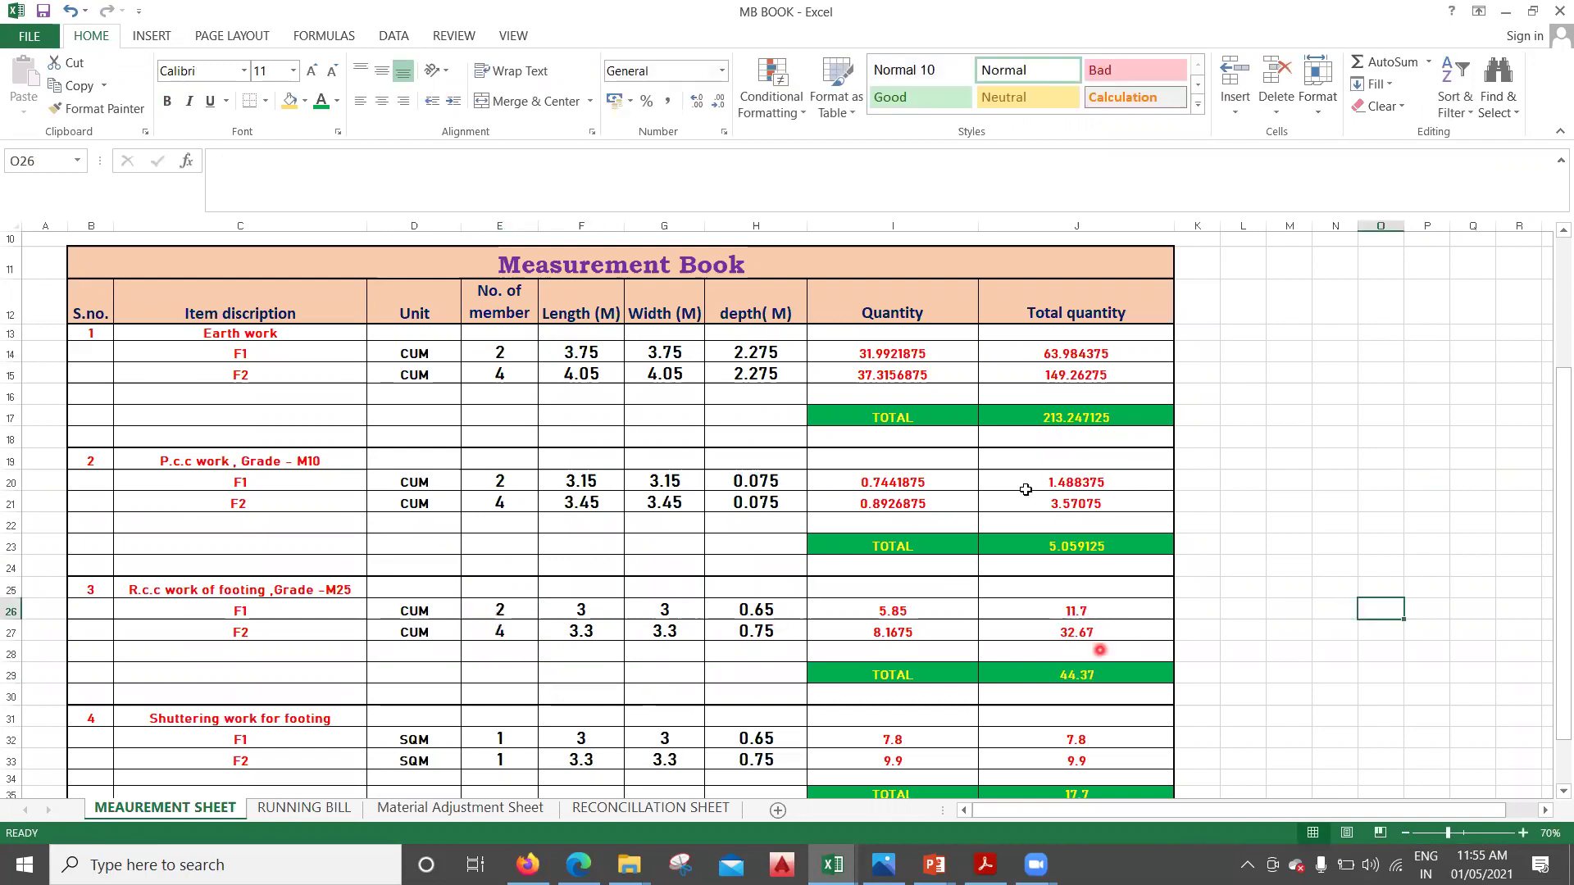
Look up the foundation formwork quantity rule in the PPM+Quantity+Survey+UDEMY workbook's FOUNDATION sheet, and return to MB BOOK
scroll(1090, 591, "down", 2)
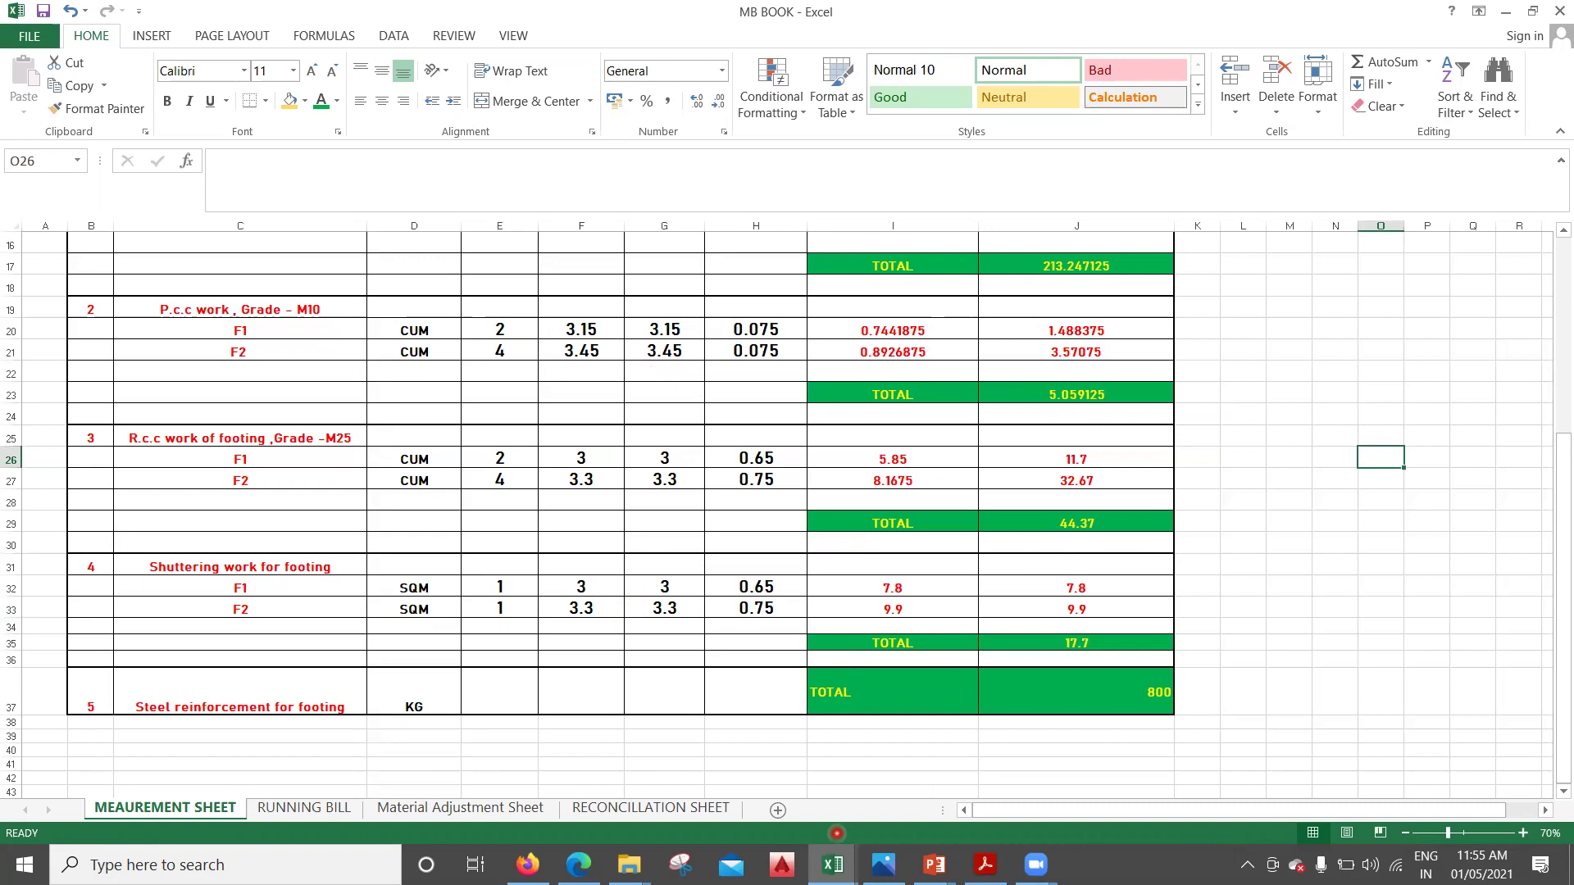
mouse_move(832, 865)
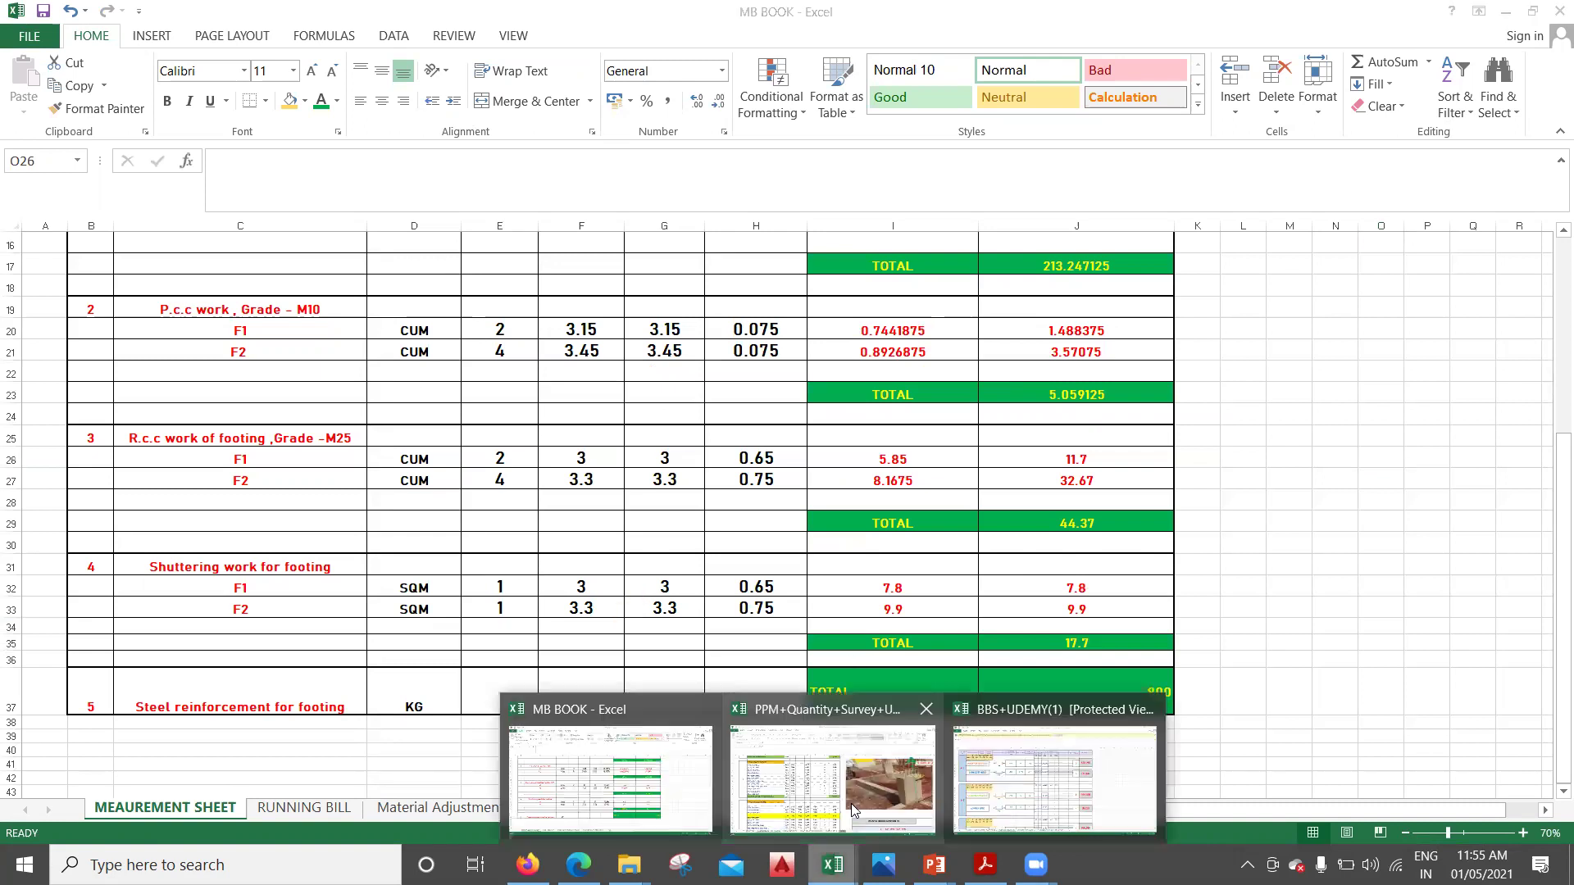
left_click(829, 779)
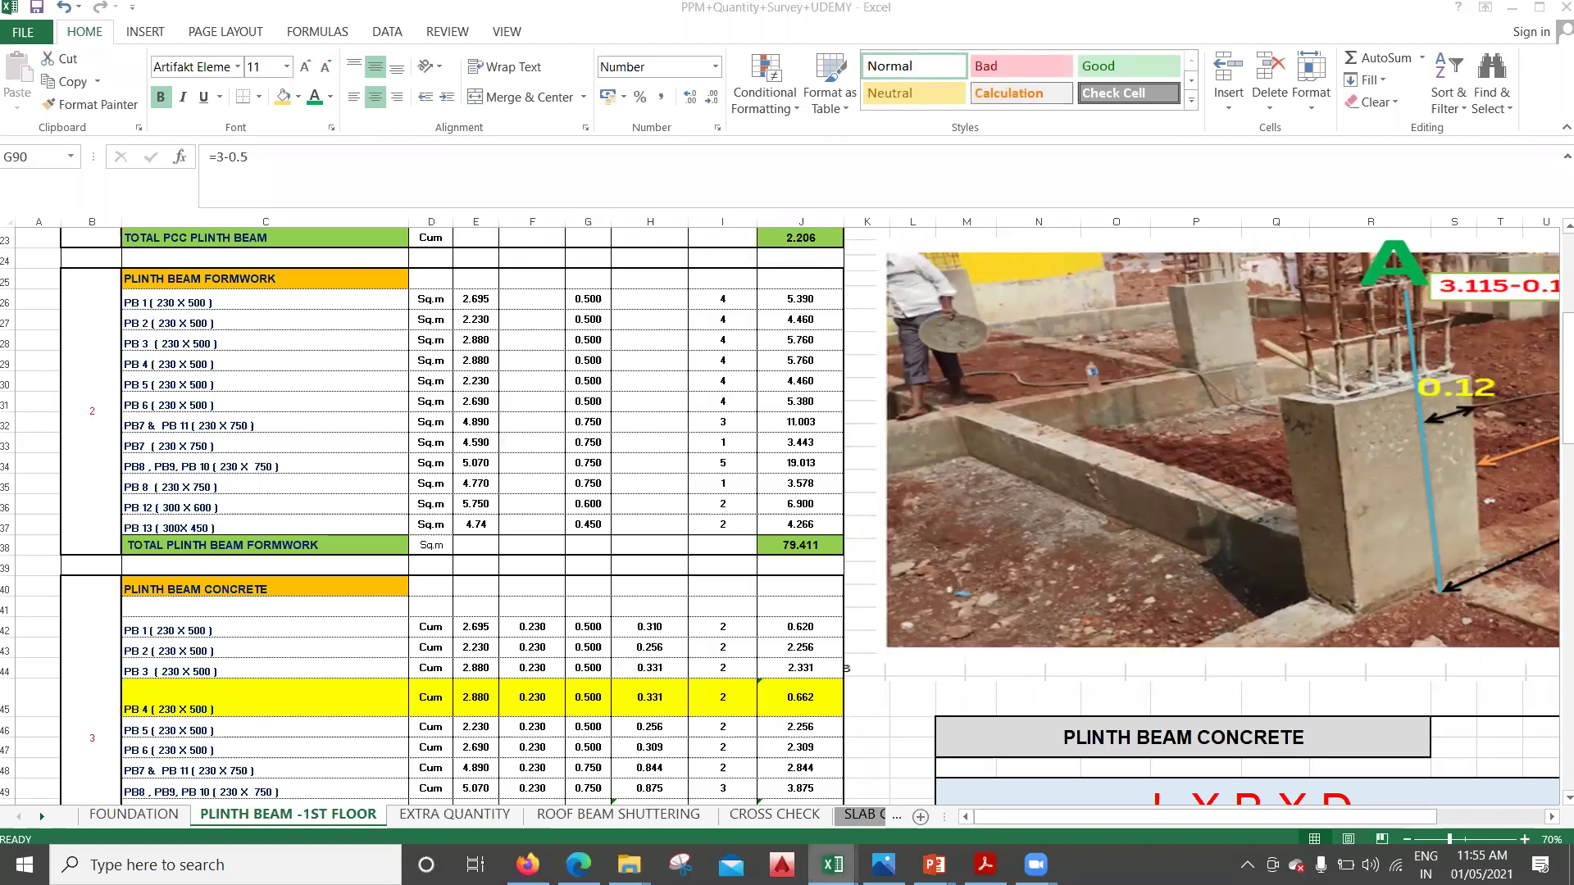
mouse_move(833, 864)
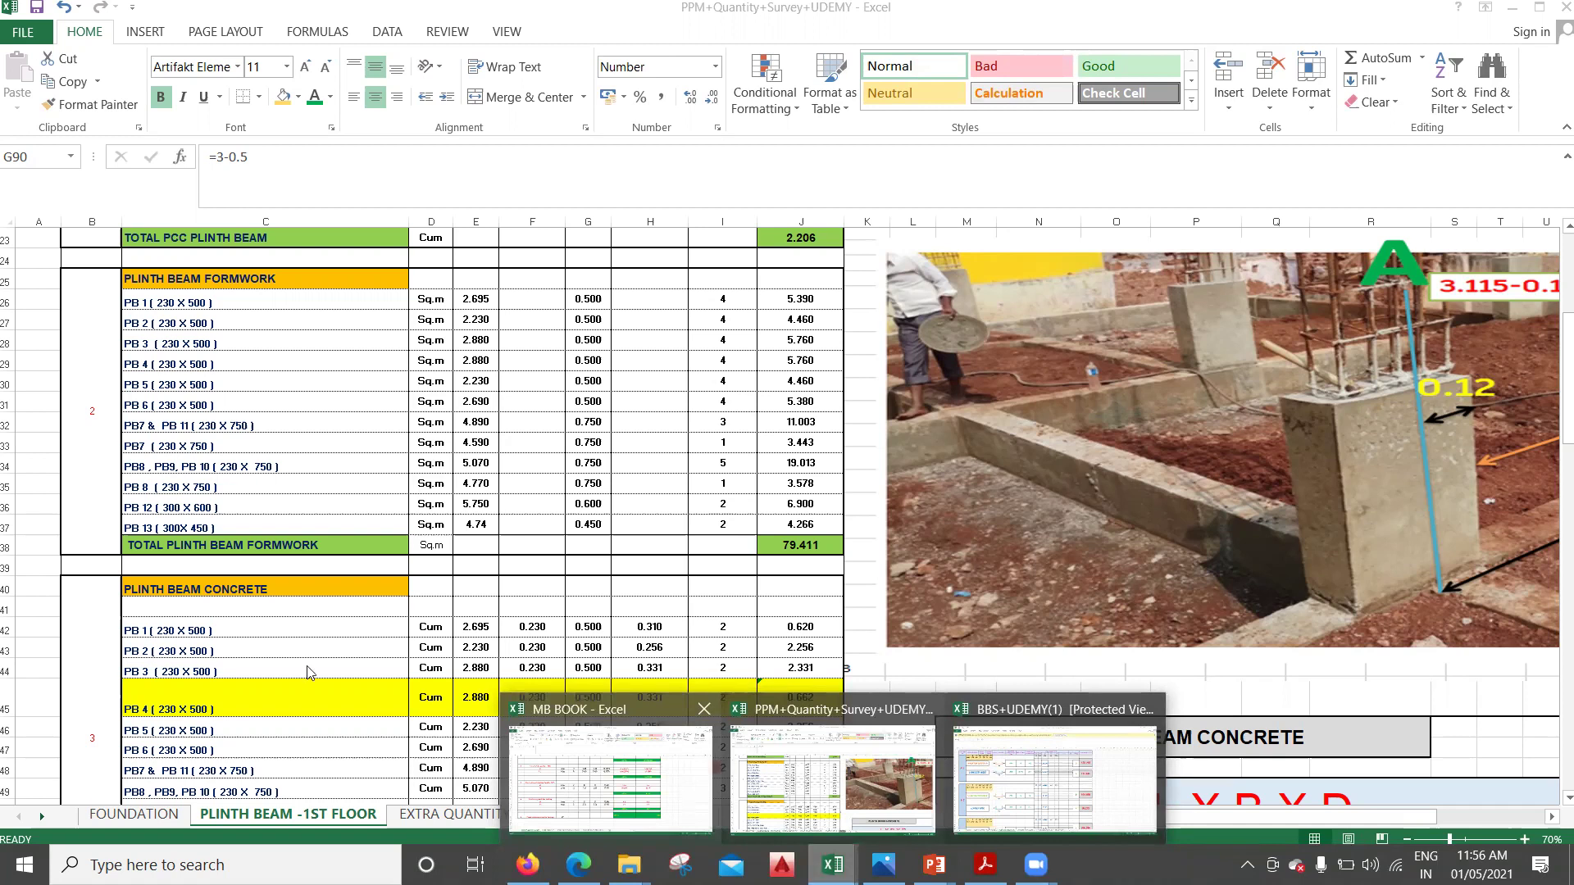
left_click(135, 816)
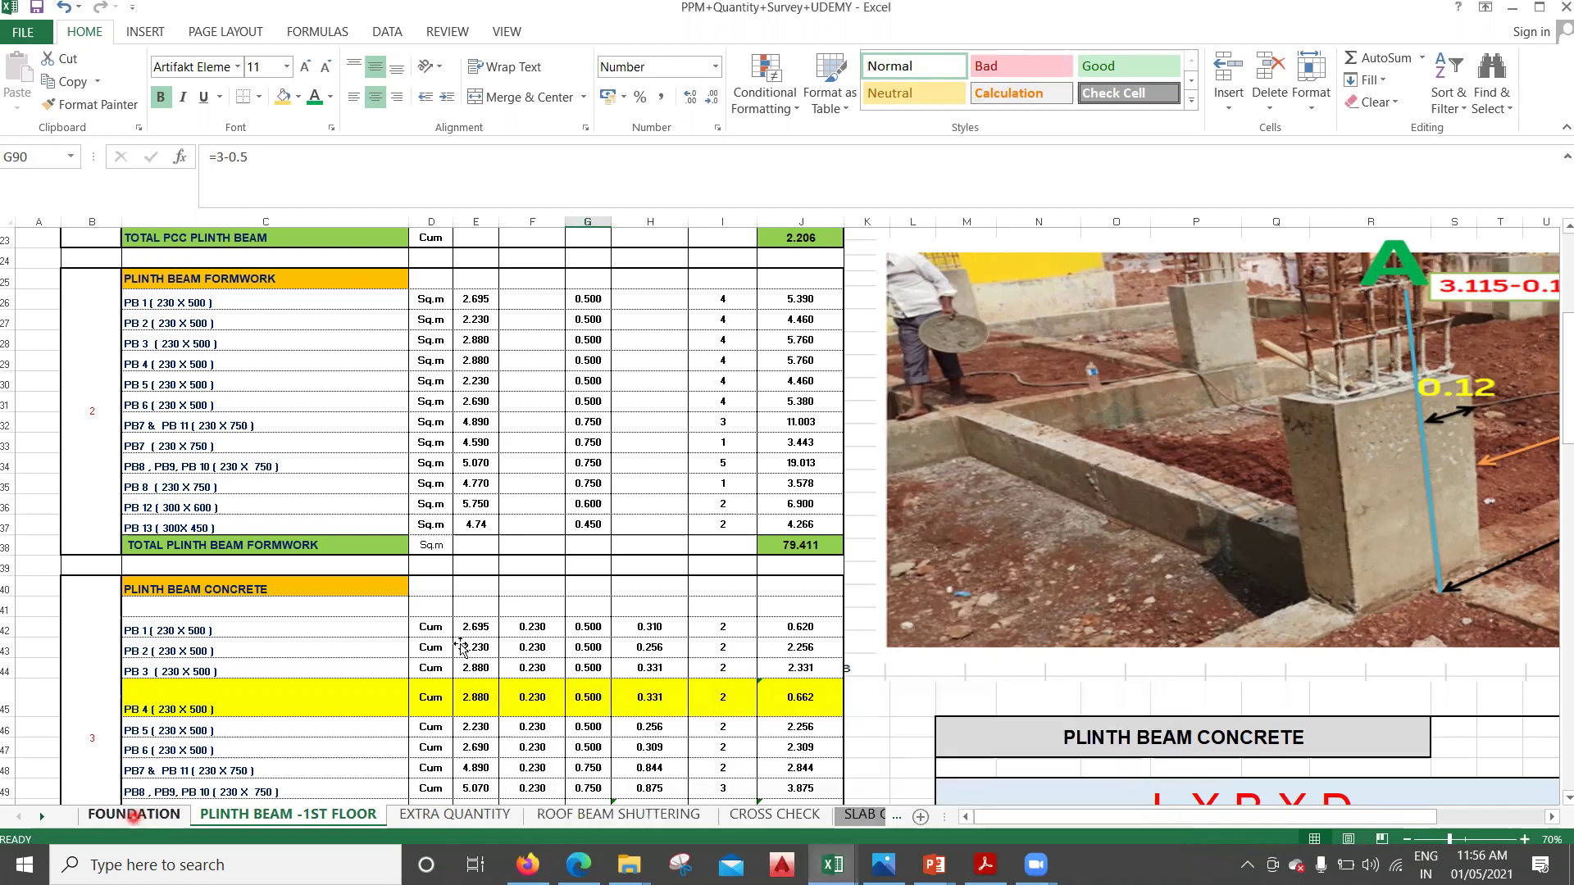
scroll(518, 583, "up", 15)
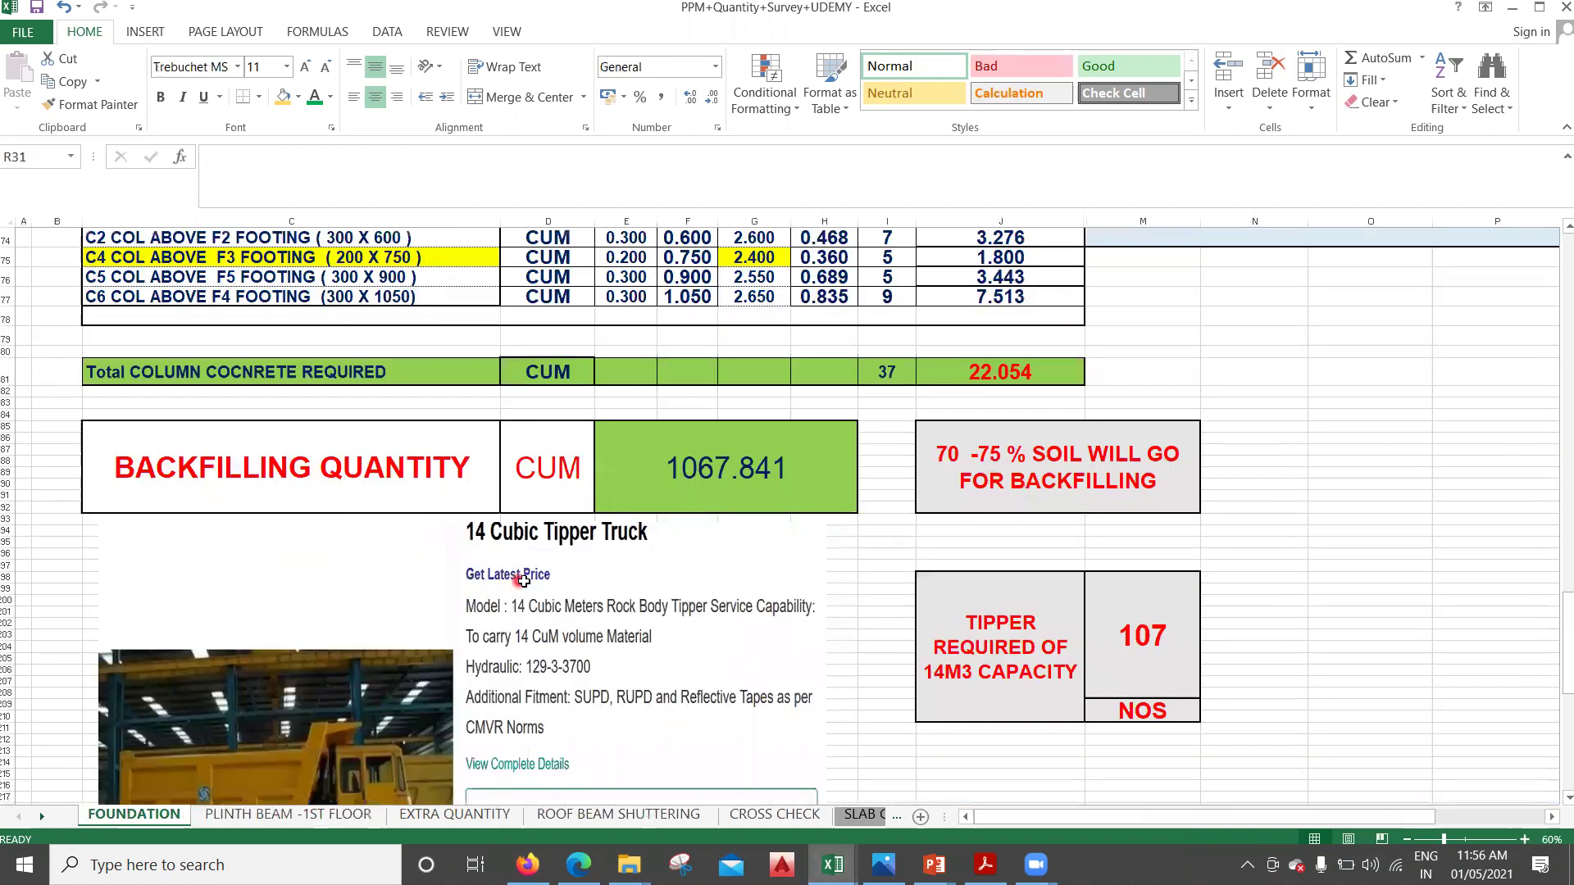
scroll(814, 581, "up", 20)
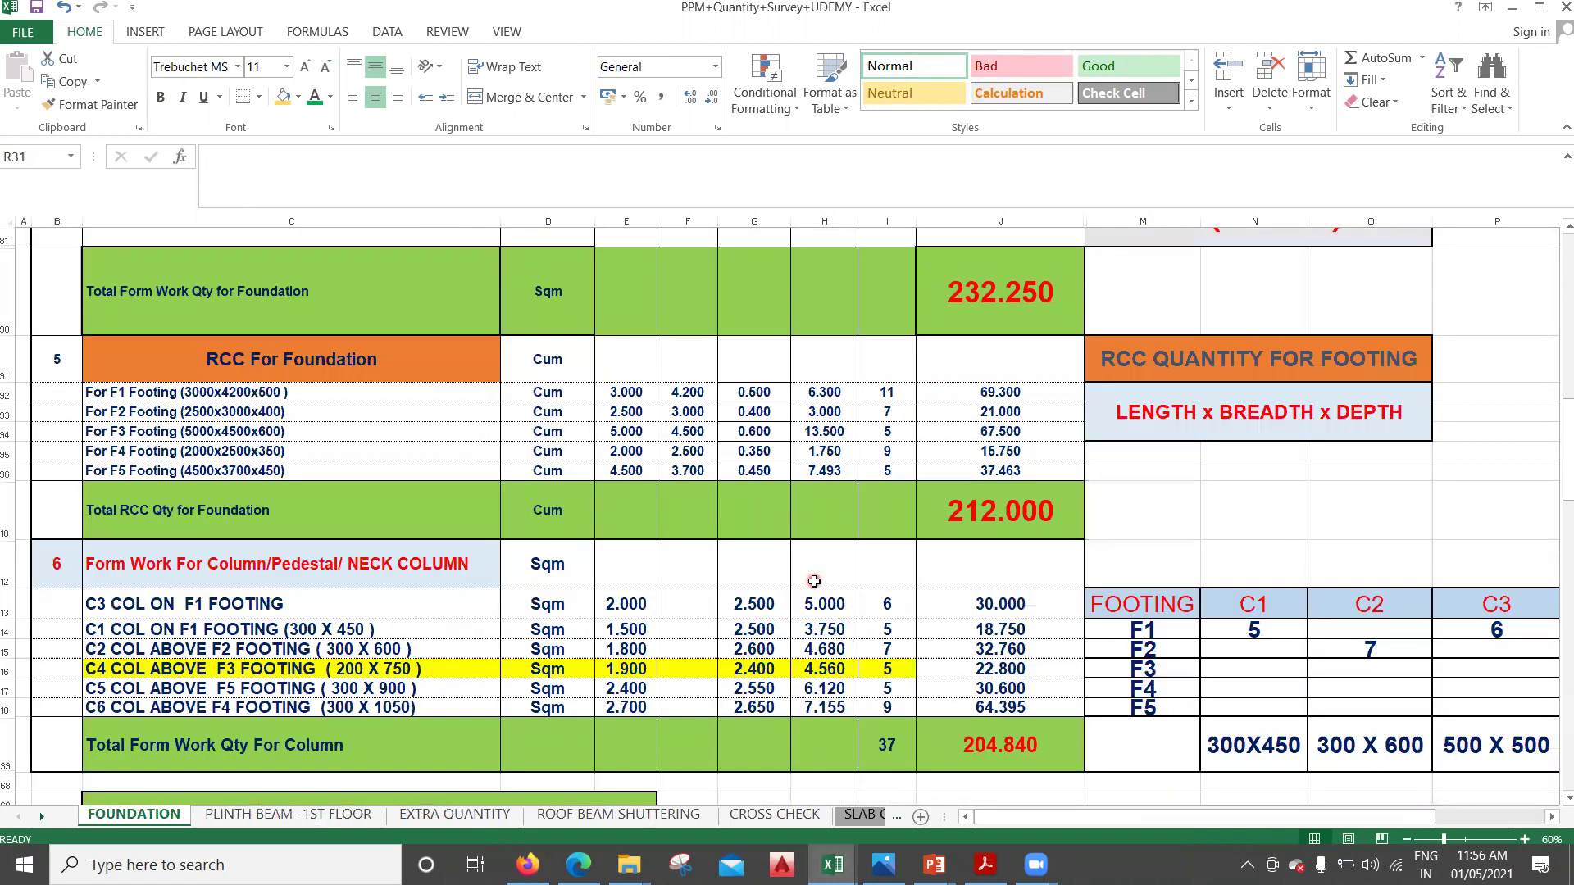
scroll(814, 581, "up", 5)
scroll(1322, 387, "down", 2)
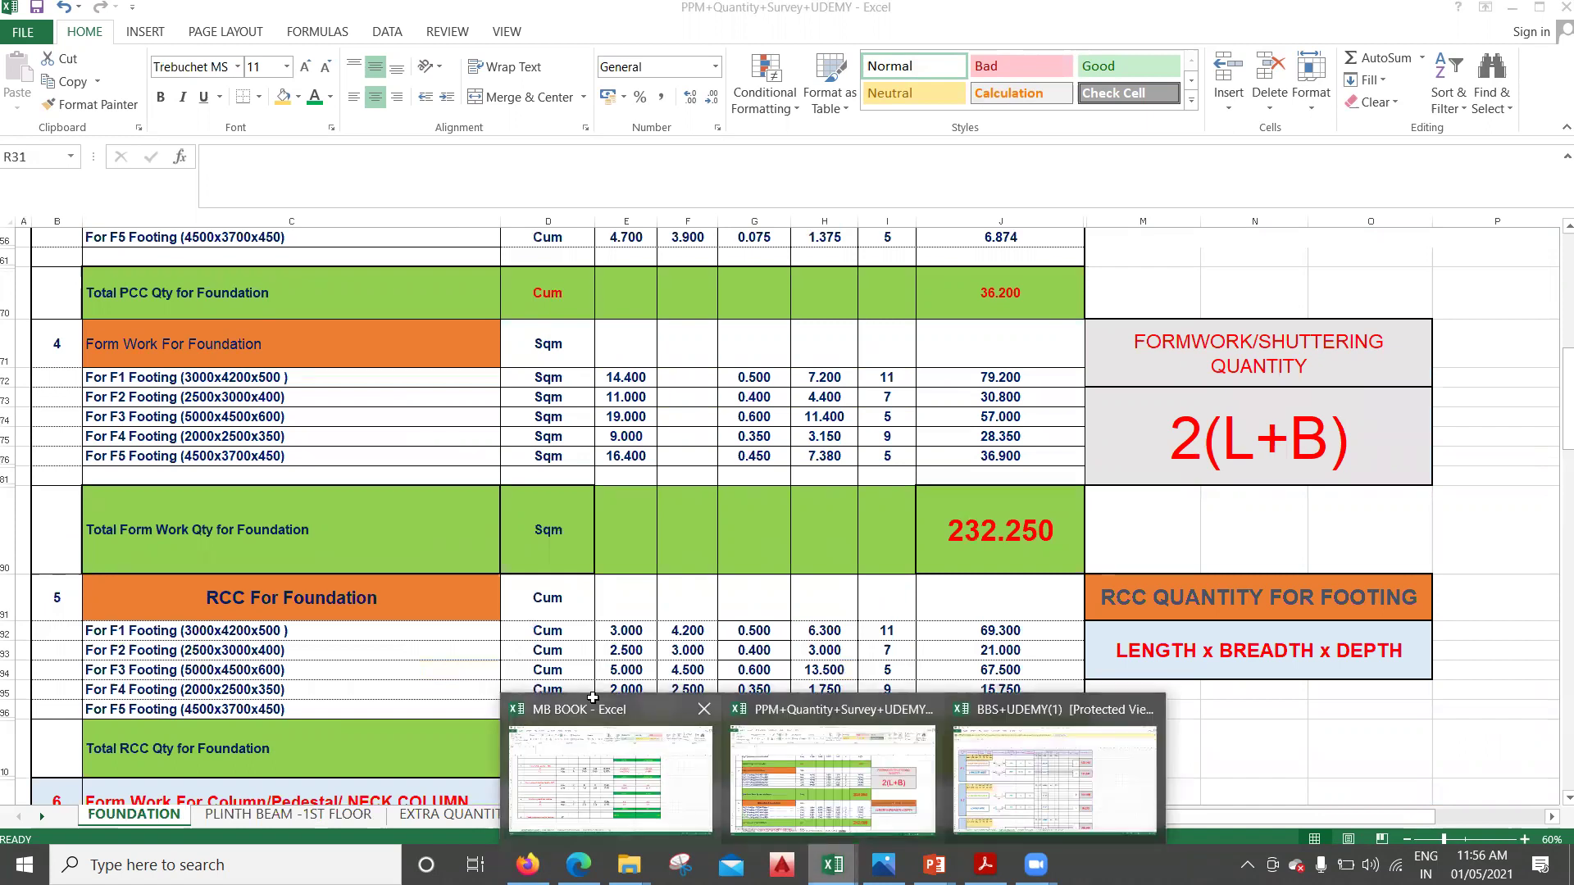
left_click(611, 775)
Set the number of members for the footing shuttering work to 2 for F1 and 4 for F2
left_click(531, 591)
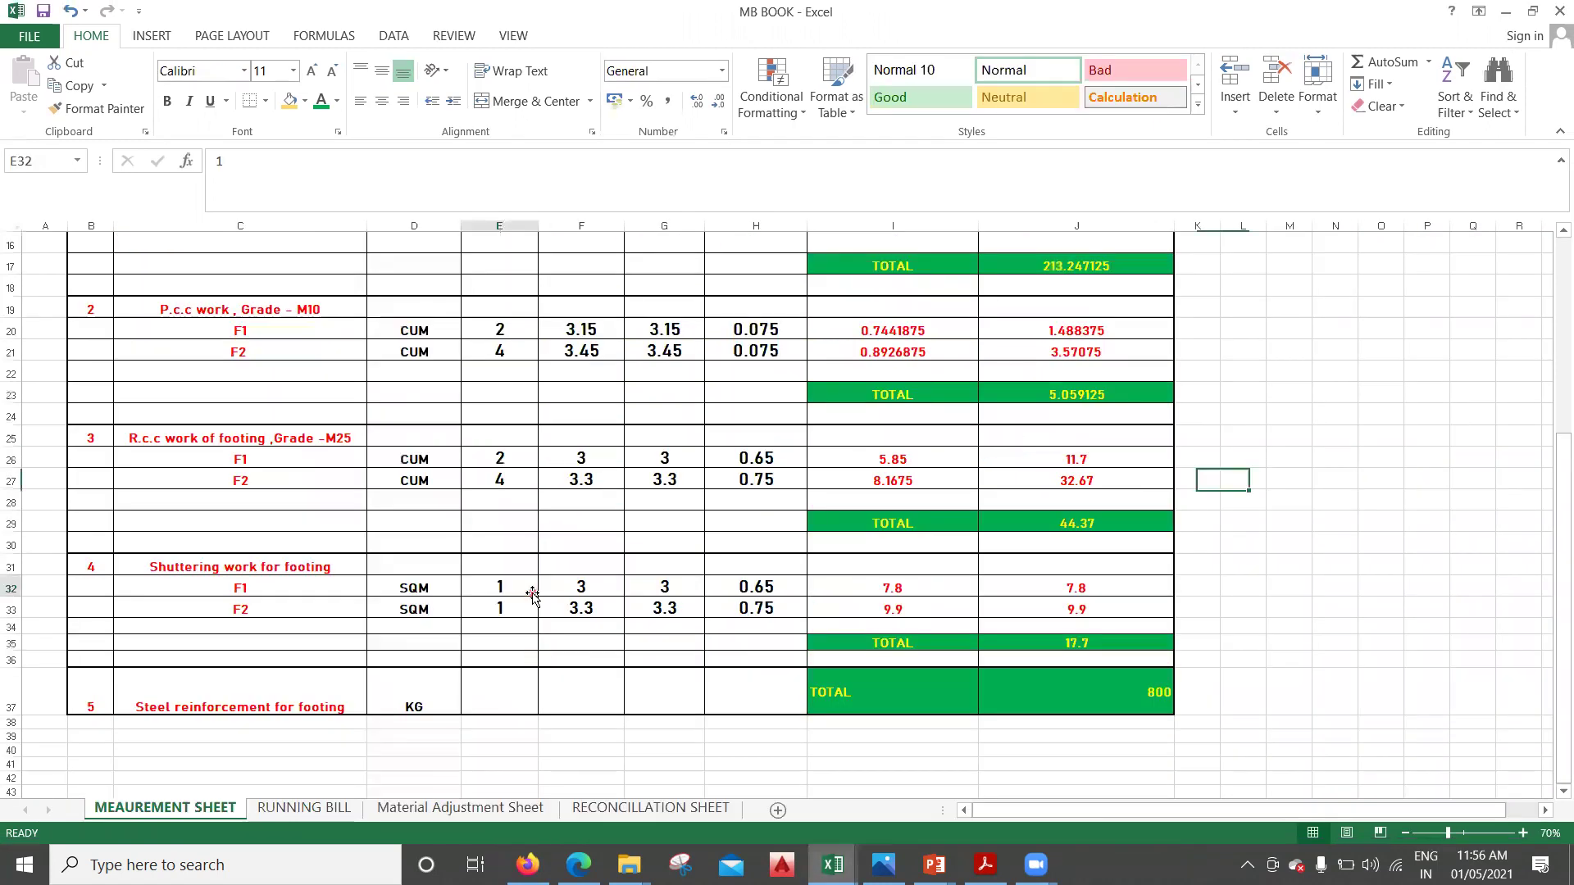
type("2")
left_click(536, 663)
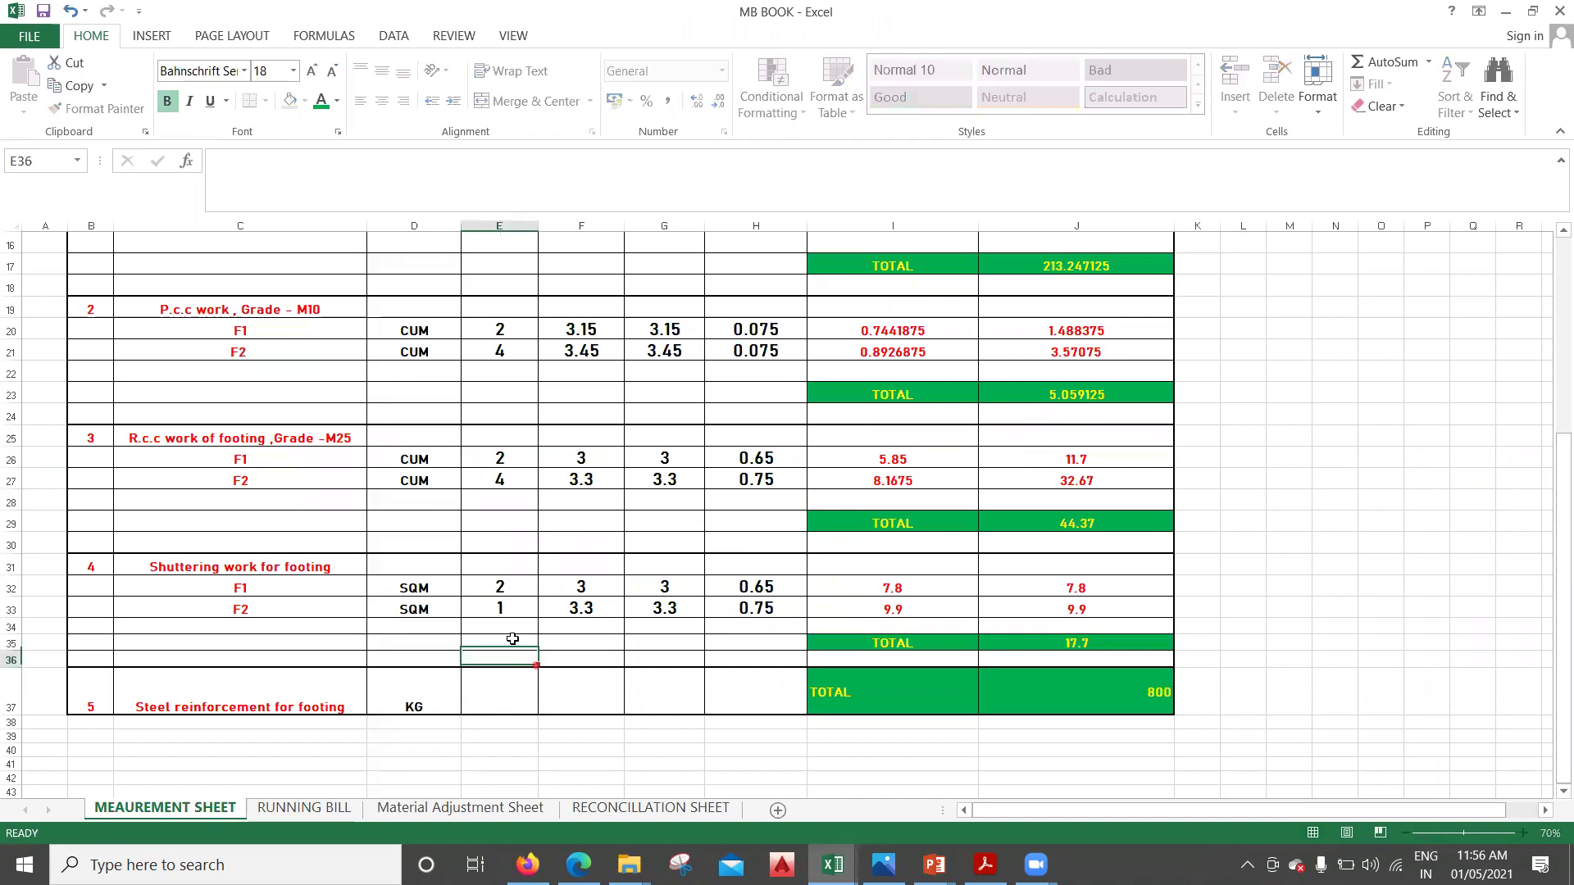
left_click(504, 614)
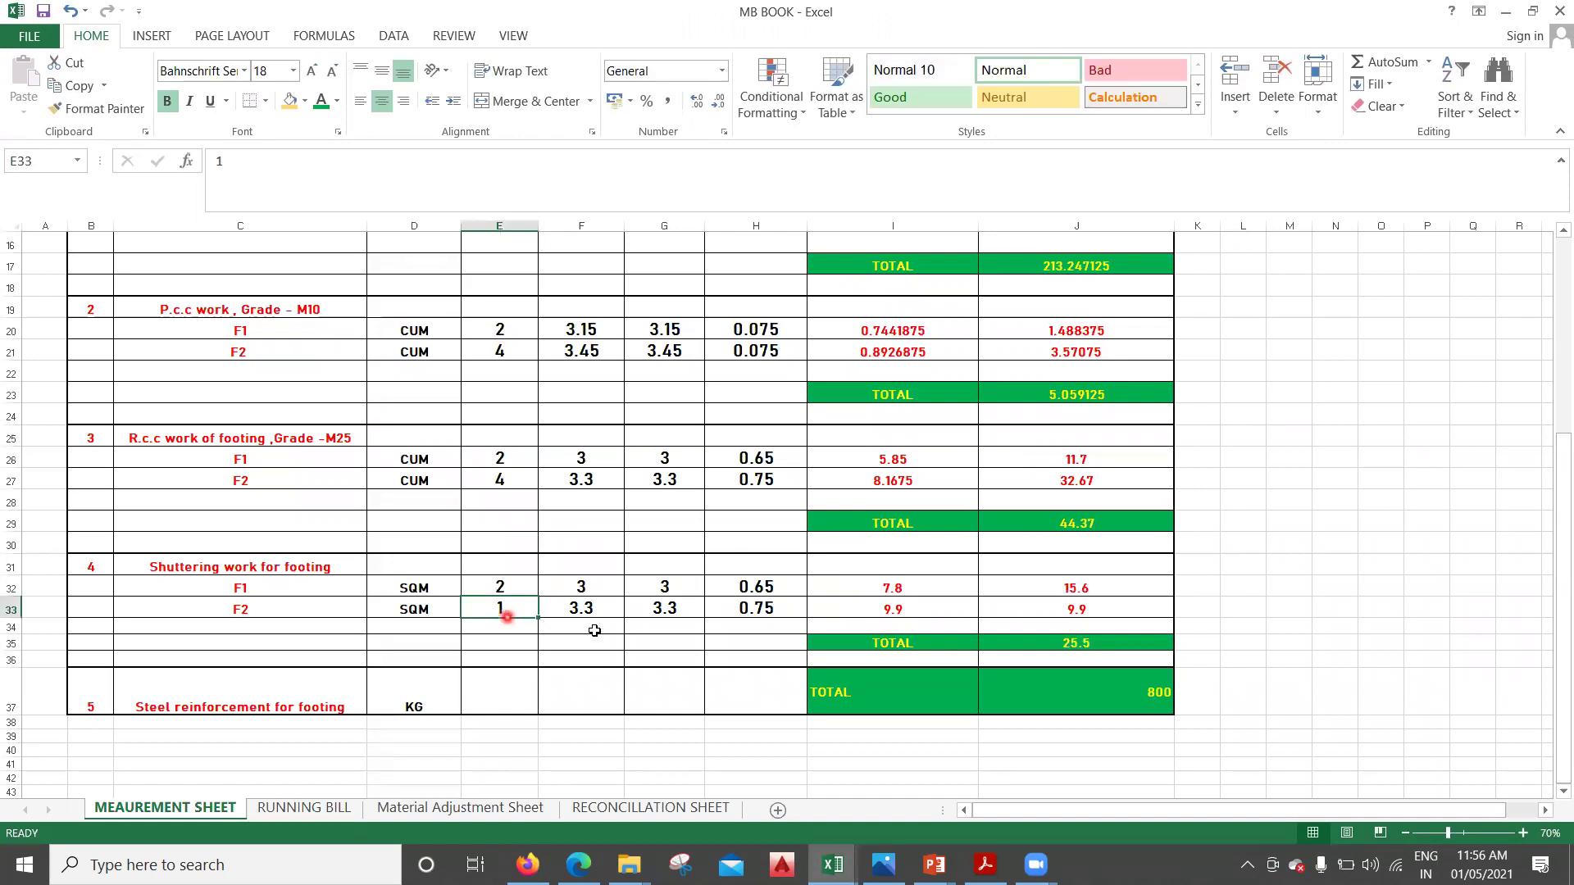
type("4")
left_click(581, 693)
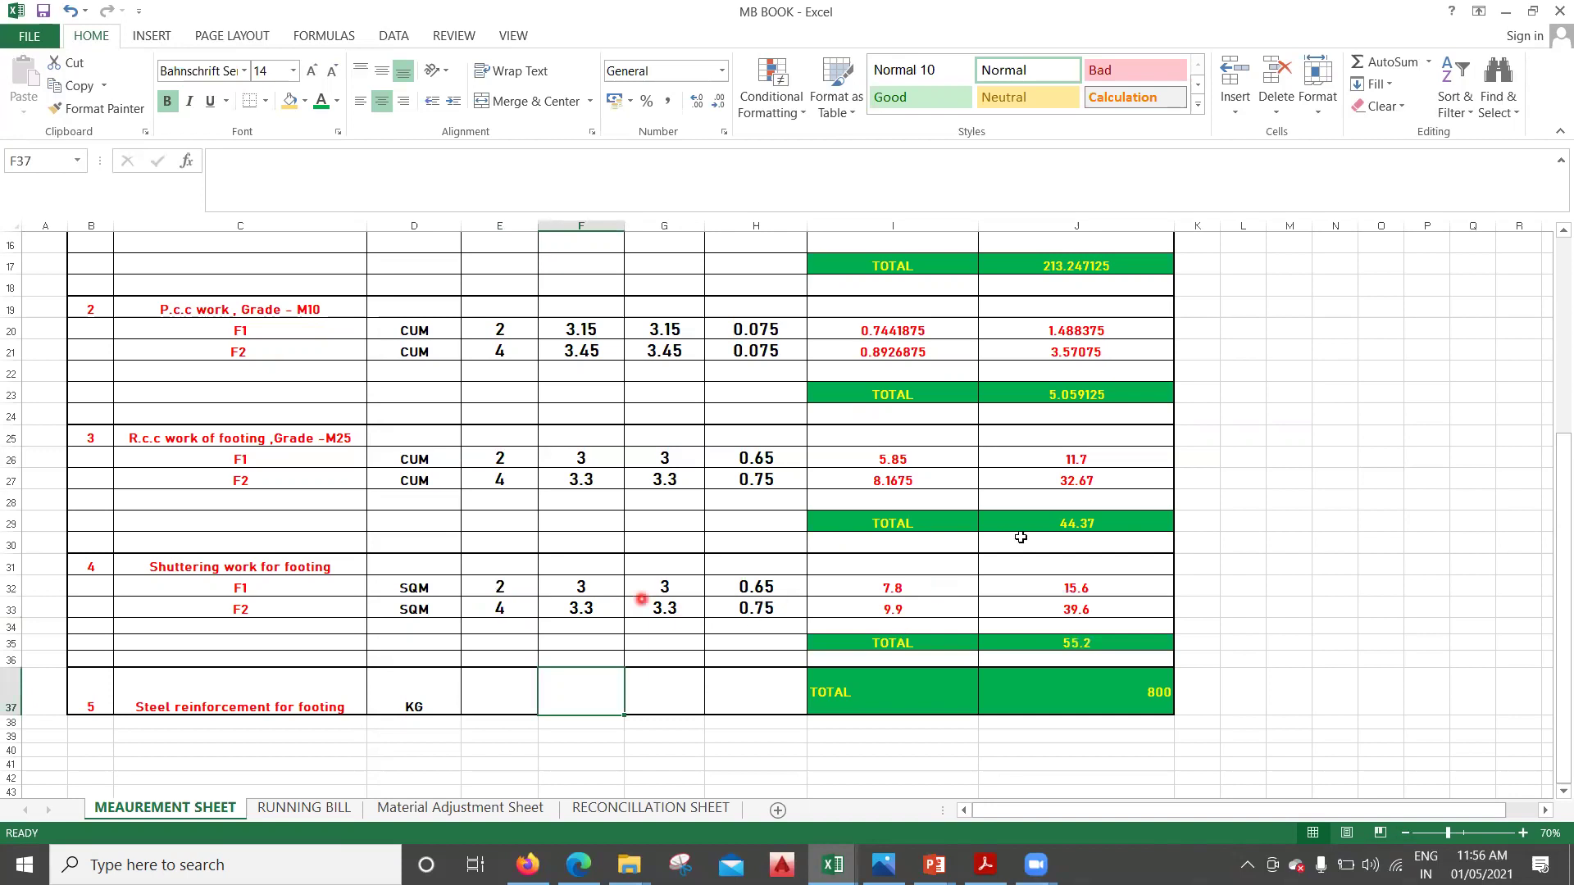
Review the filled-in items and display the quantity formula of the F1 shuttering row
scroll(943, 584, "up", 2)
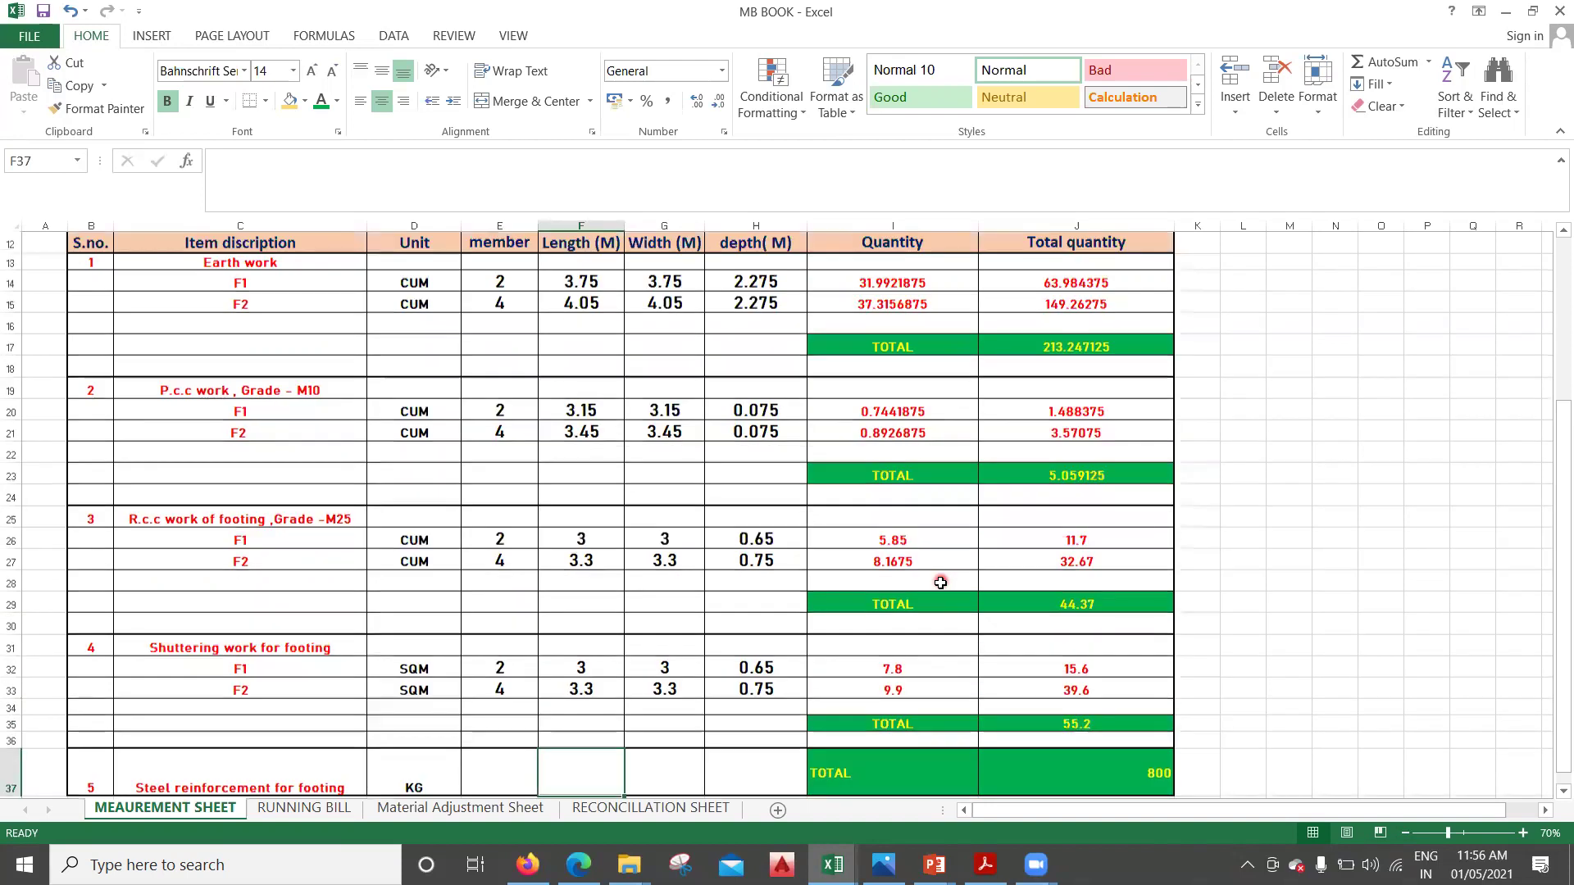
scroll(927, 592, "down", 2)
left_click(927, 593)
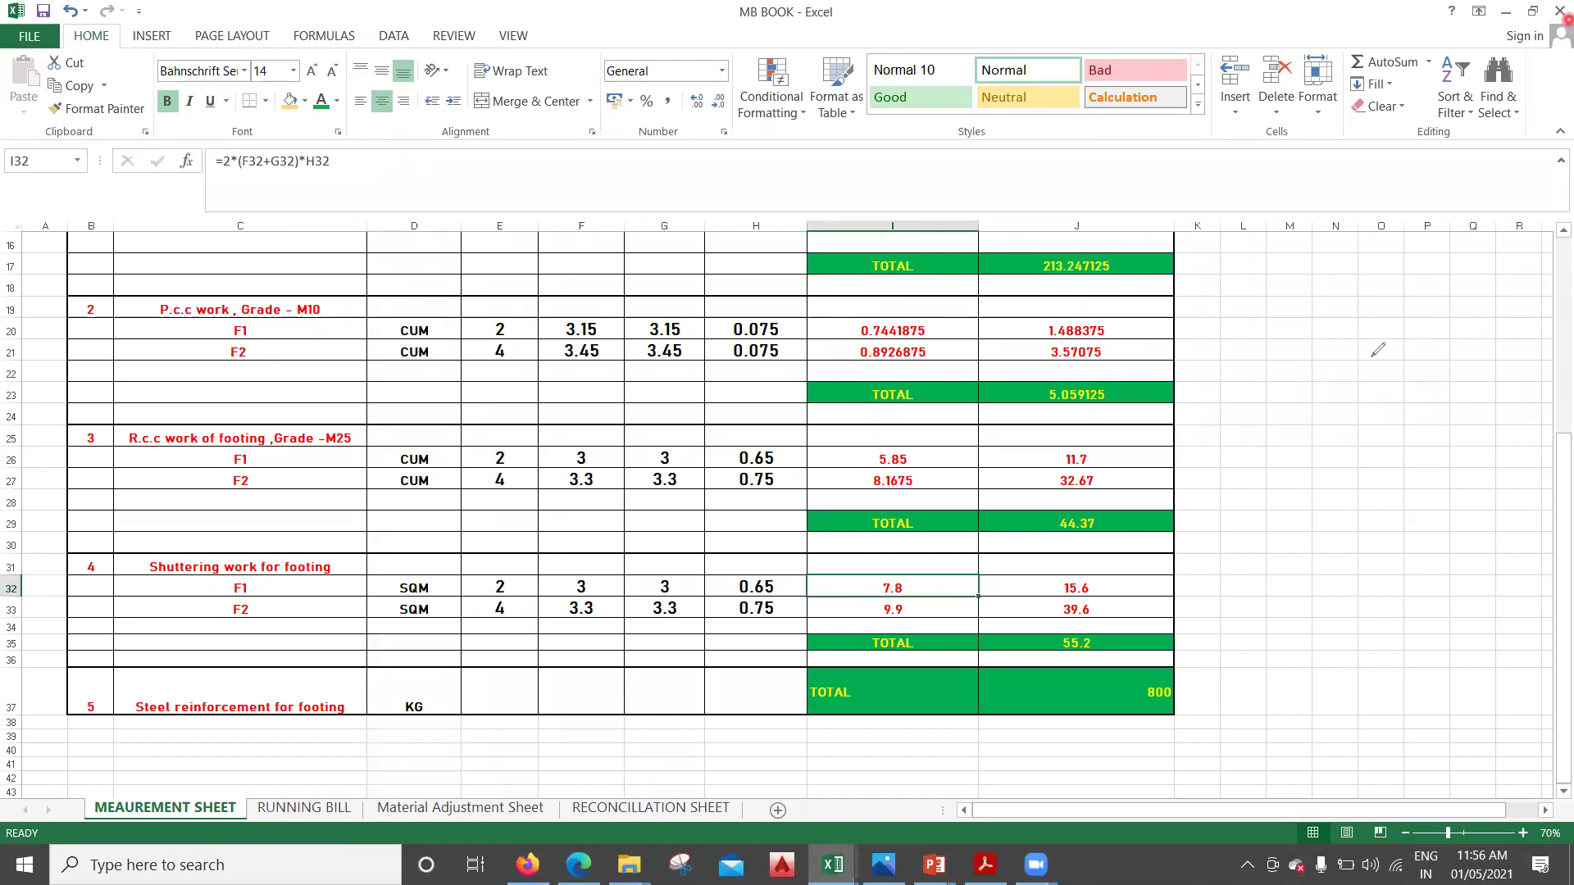
Annotate the screen beside the table with a handwritten 2(L+B) formula and a sketch of a footing box with its shuttering sides
mouse_move(1420, 329)
left_mouse_down()
mouse_move(1488, 275)
mouse_move(1494, 293)
left_mouse_up()
left_click_drag(1485, 236, 1508, 264)
left_click_drag(1490, 245, 1516, 268)
left_click_drag(1490, 197, 1550, 252)
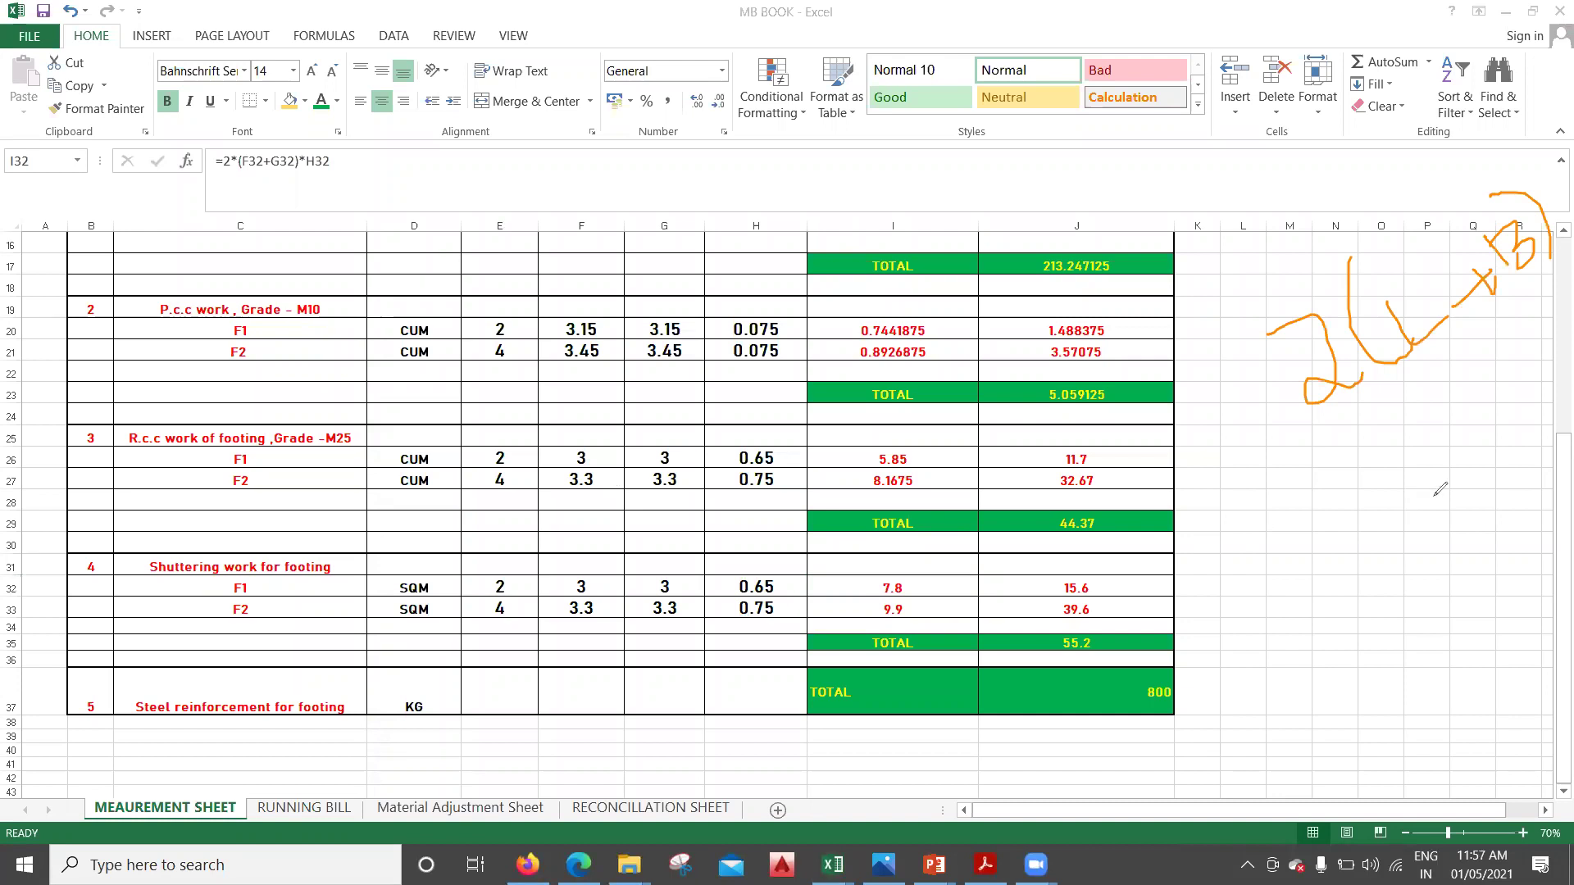
left_click_drag(1253, 539, 1473, 615)
left_click_drag(1188, 548, 1473, 615)
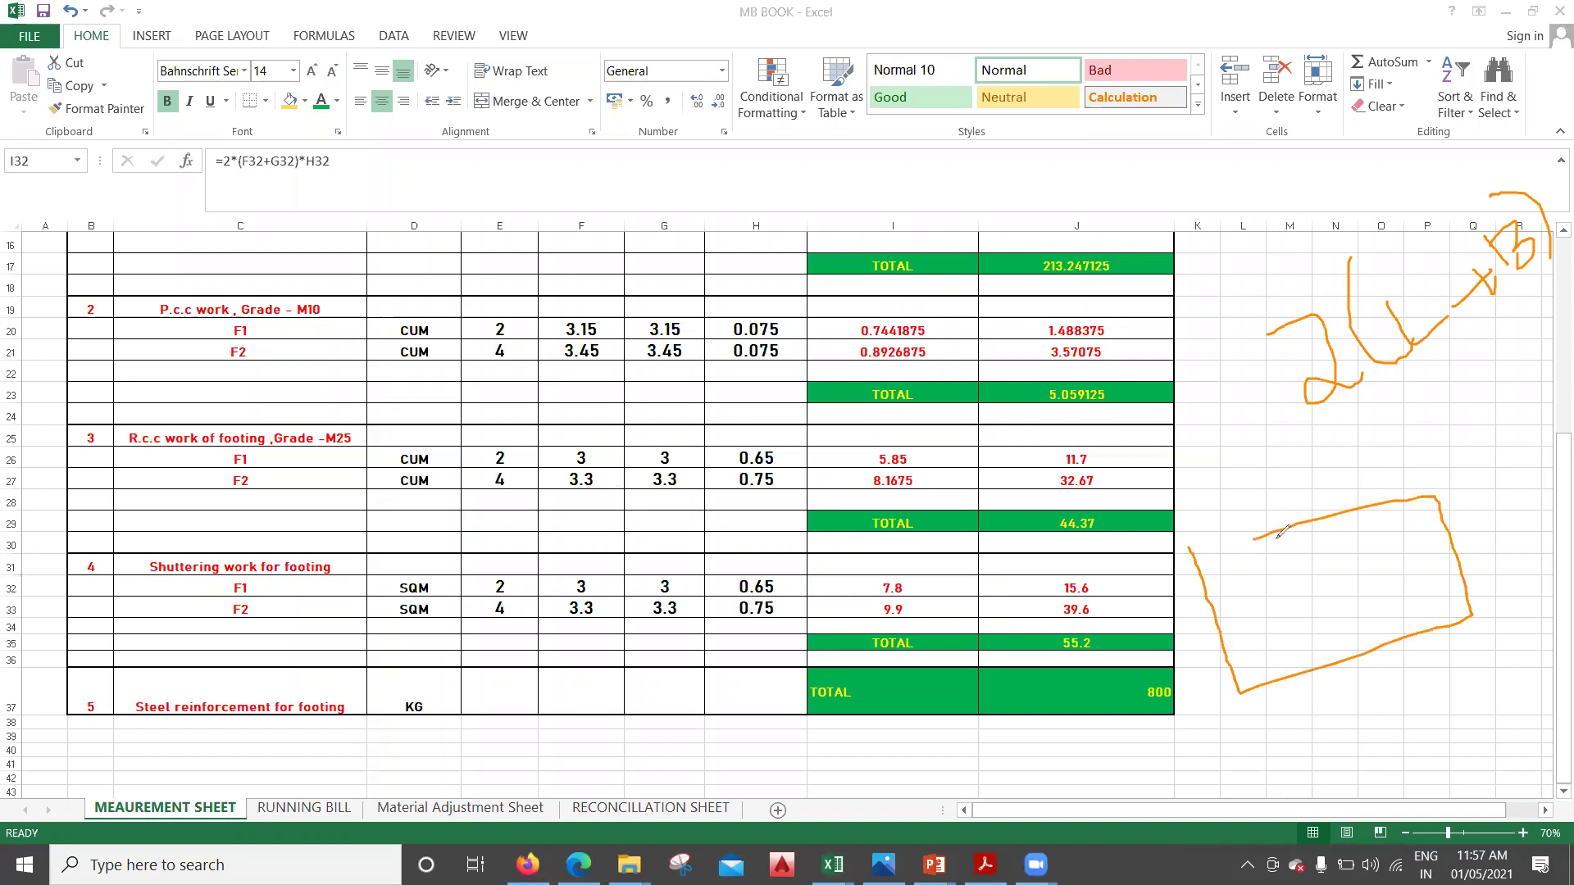
mouse_move(1213, 525)
left_mouse_down()
mouse_move(1404, 474)
mouse_move(1504, 607)
mouse_move(1167, 557)
left_mouse_up()
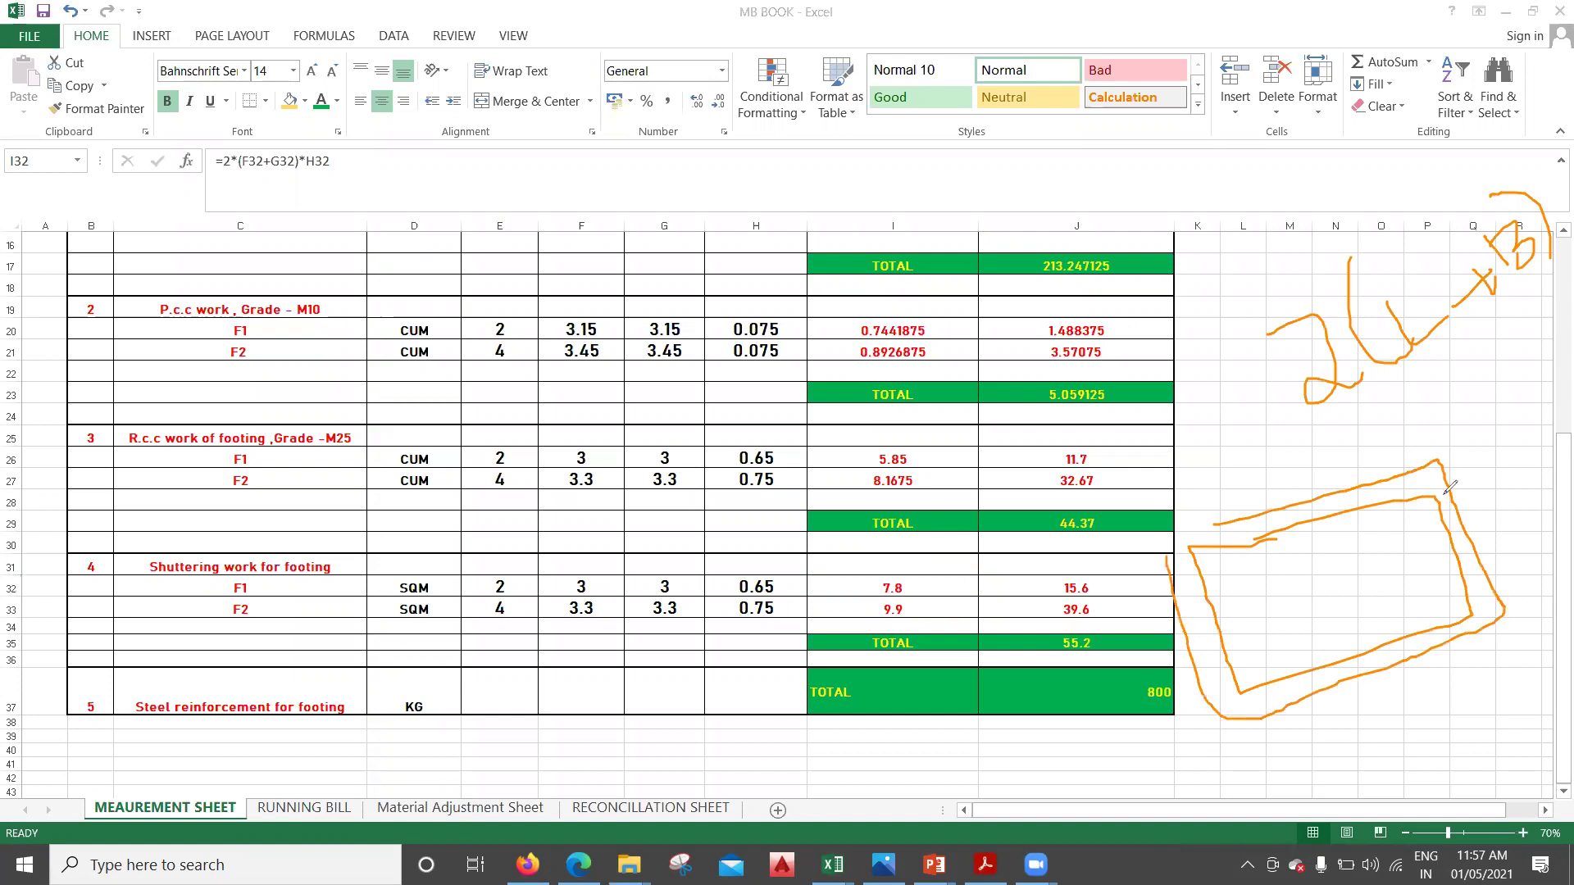
left_click_drag(1443, 490, 1452, 408)
mouse_move(1192, 558)
left_mouse_down()
mouse_move(1482, 420)
mouse_move(1518, 541)
mouse_move(1495, 584)
left_mouse_up()
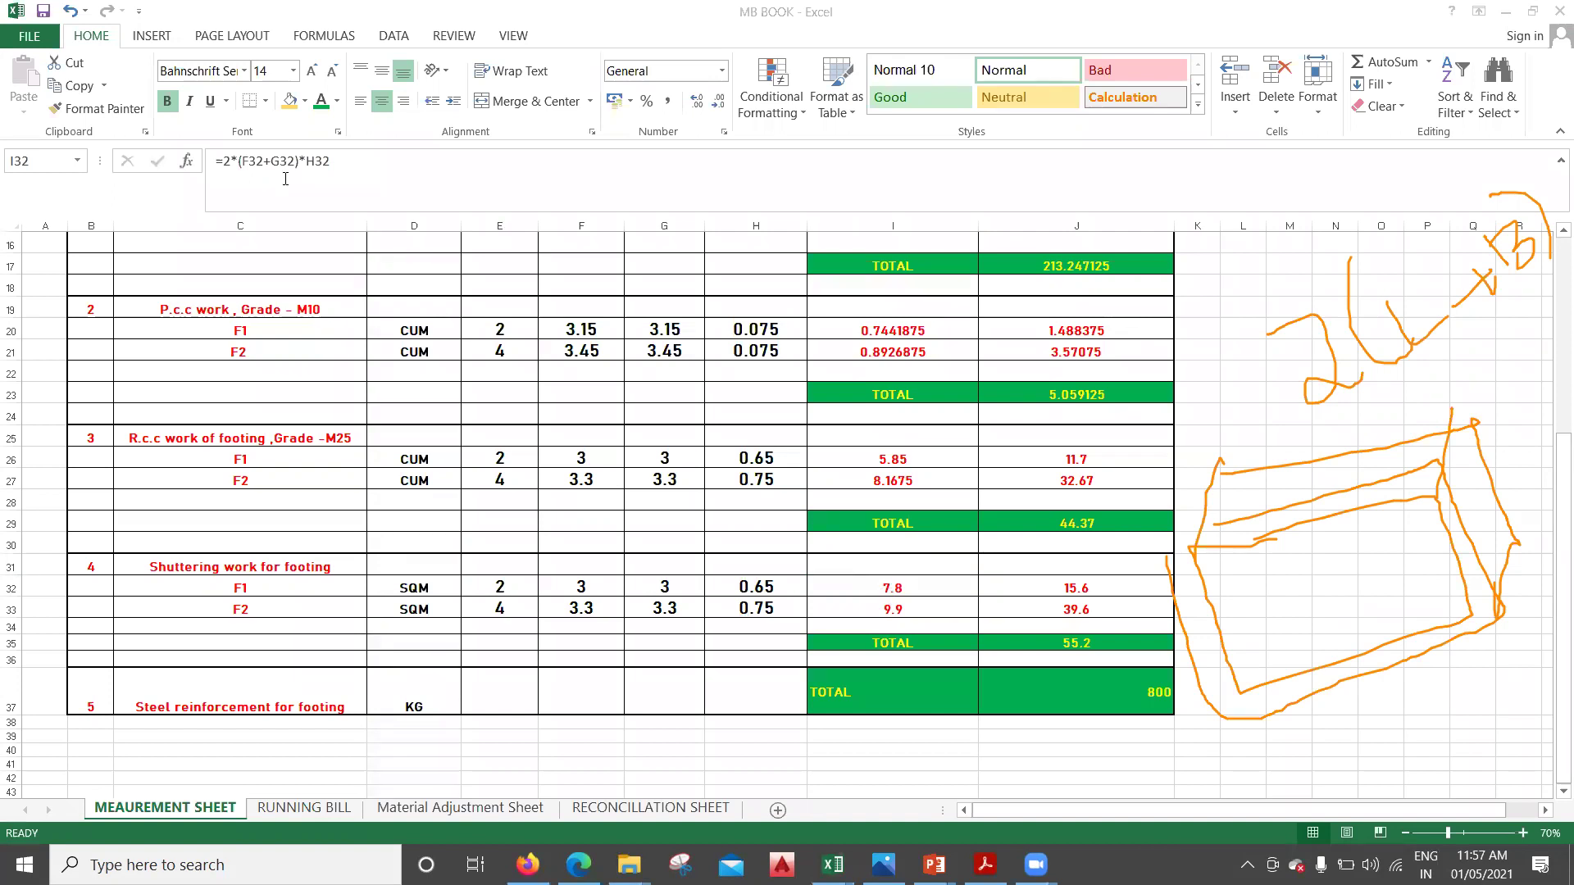
Examine how the F1 shuttering quantity formula refers to the length, width and depth cells
left_click(243, 185)
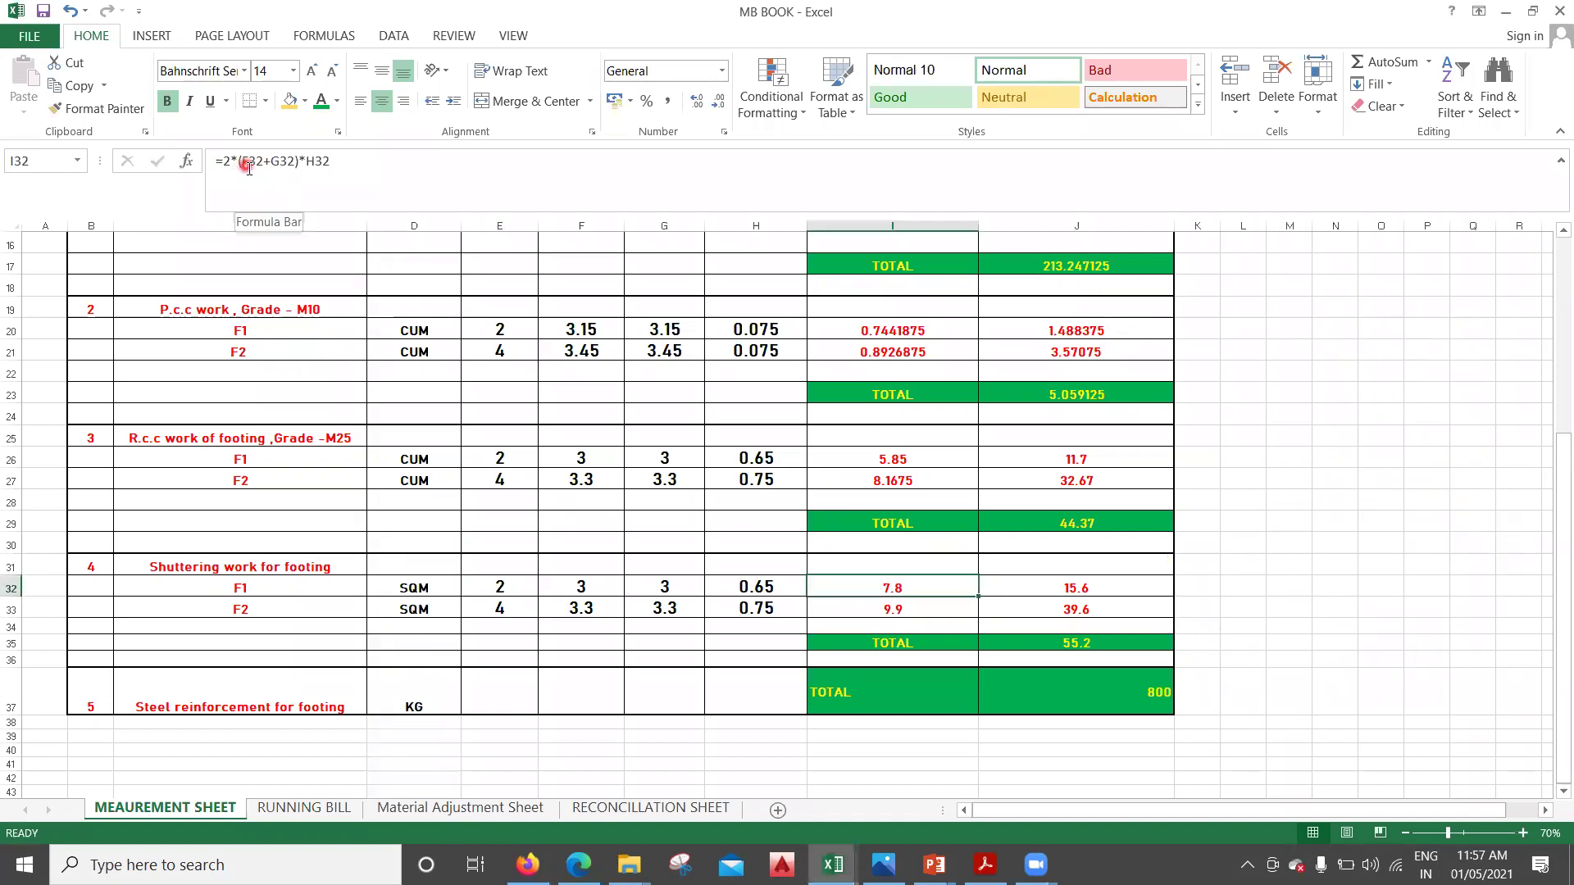
key("Escape")
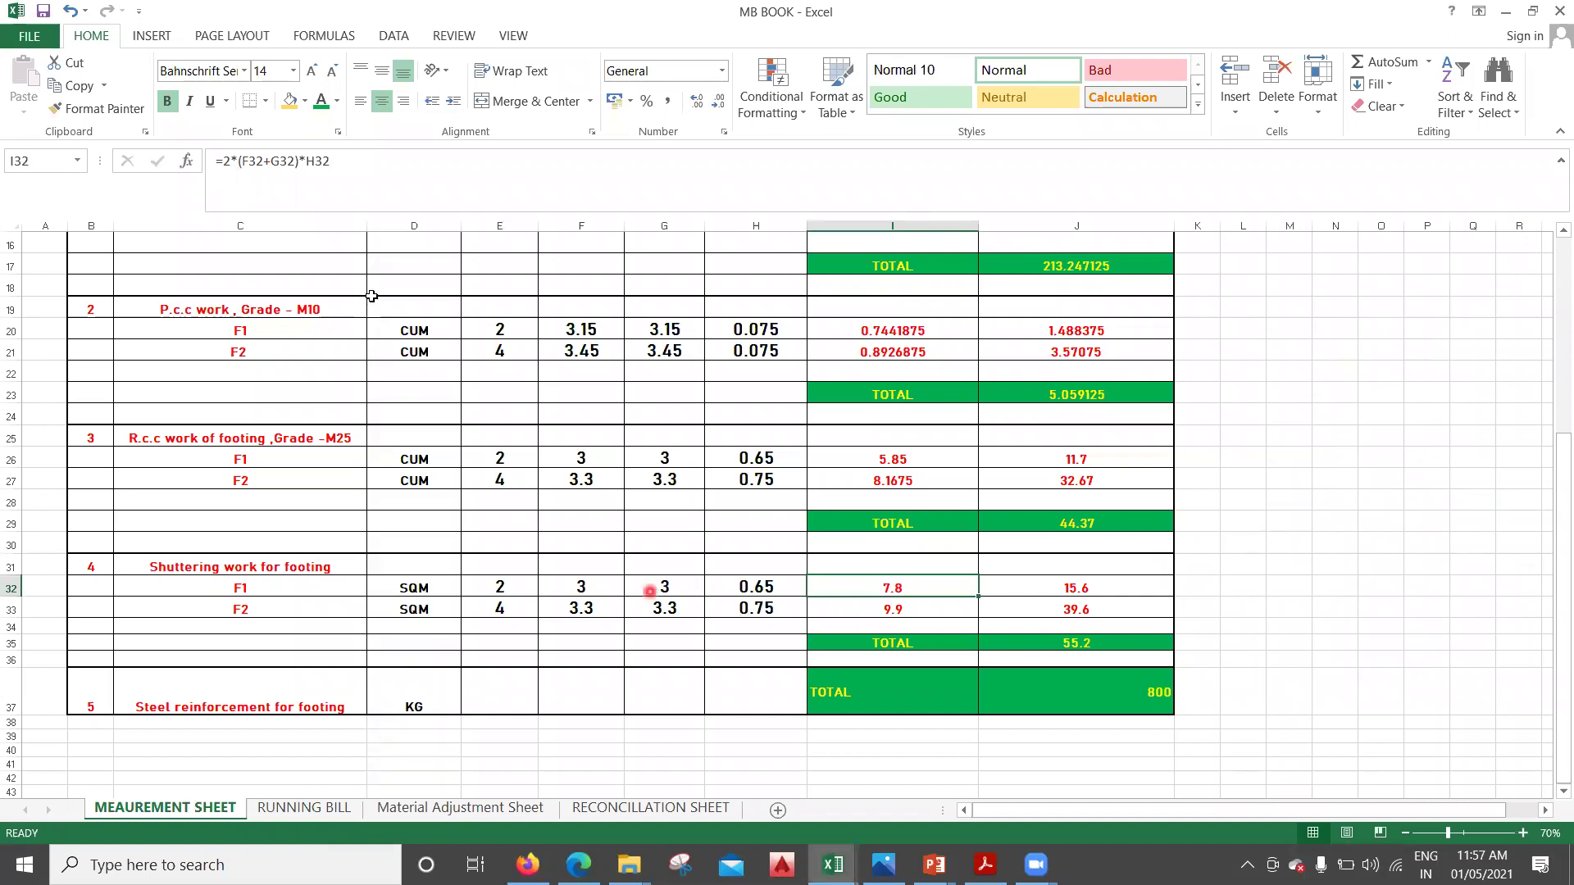
left_click(236, 179)
key("Escape")
left_click(740, 581)
left_click(915, 589)
Clear the F2 shuttering quantity formula and re-enter it as =2*(F33+G33)*H33
left_click(912, 616)
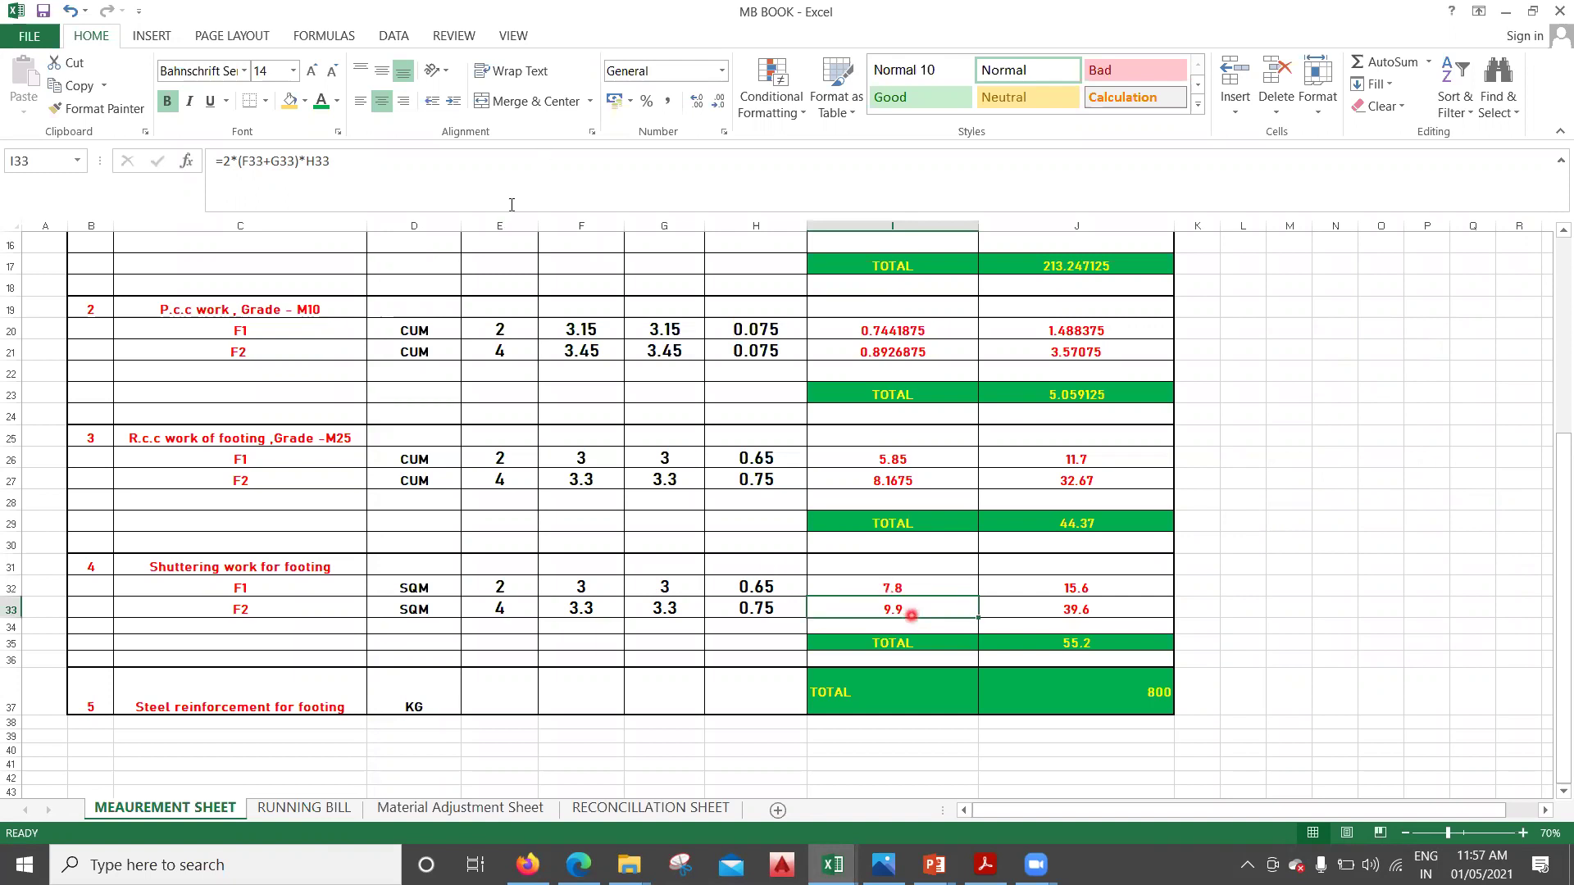
left_click(508, 190)
key("BackSpace")
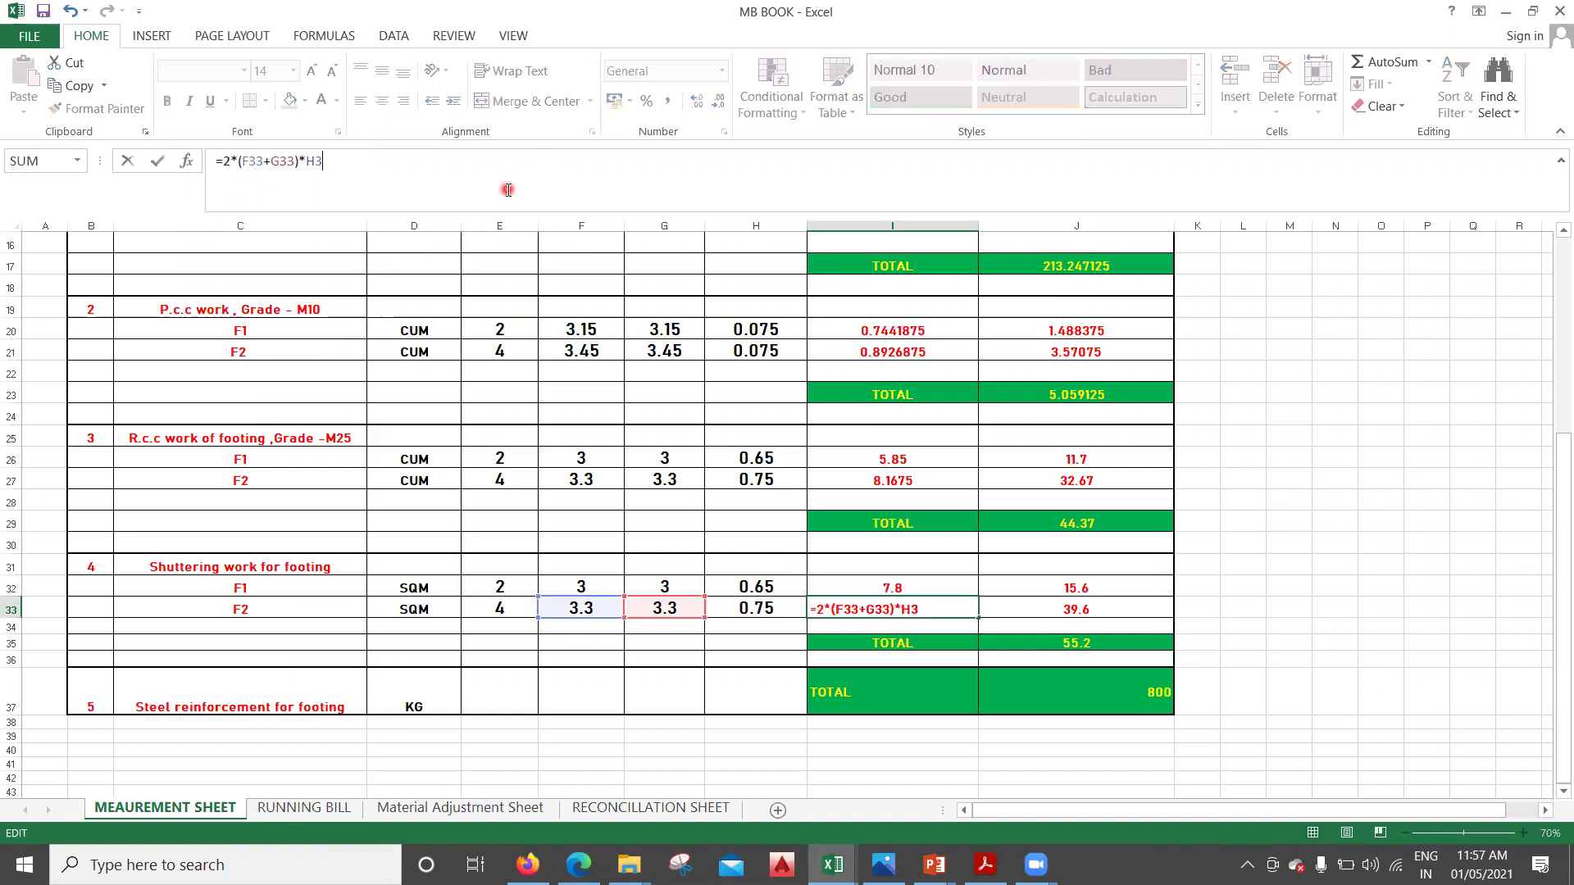
key("BackSpace")
key("BackSpace")
key("BackSpace")
key("BackSpace")
key("BackSpace")
key("BackSpace")
key("BackSpace")
key("BackSpace")
key("BackSpace")
key("BackSpace")
key("BackSpace")
key("BackSpace")
key("BackSpace")
key("BackSpace")
key("BackSpace")
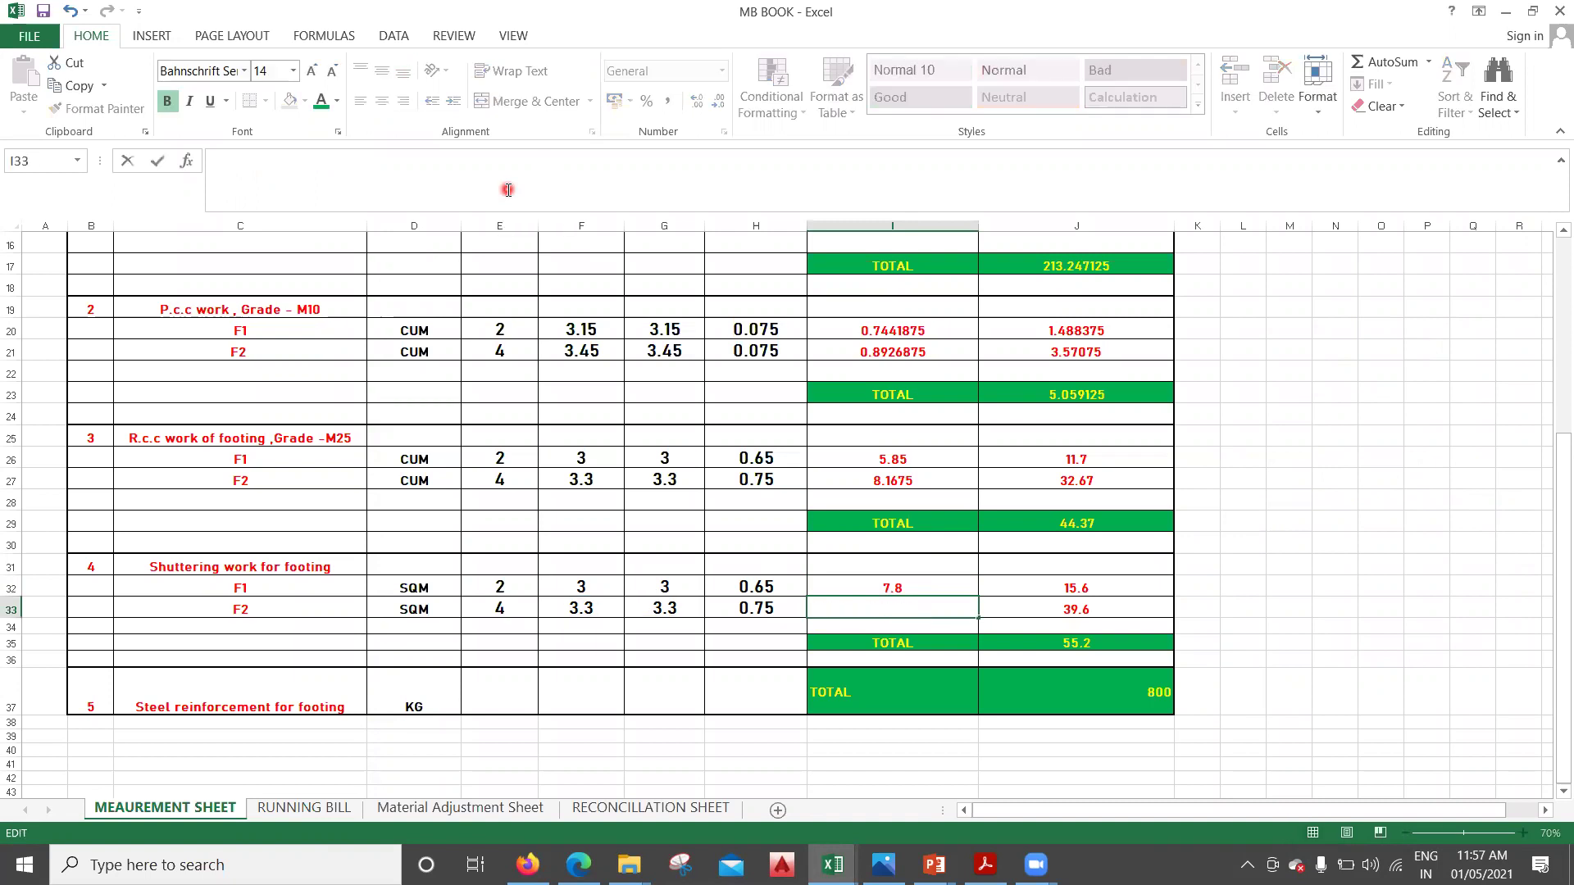
type("=")
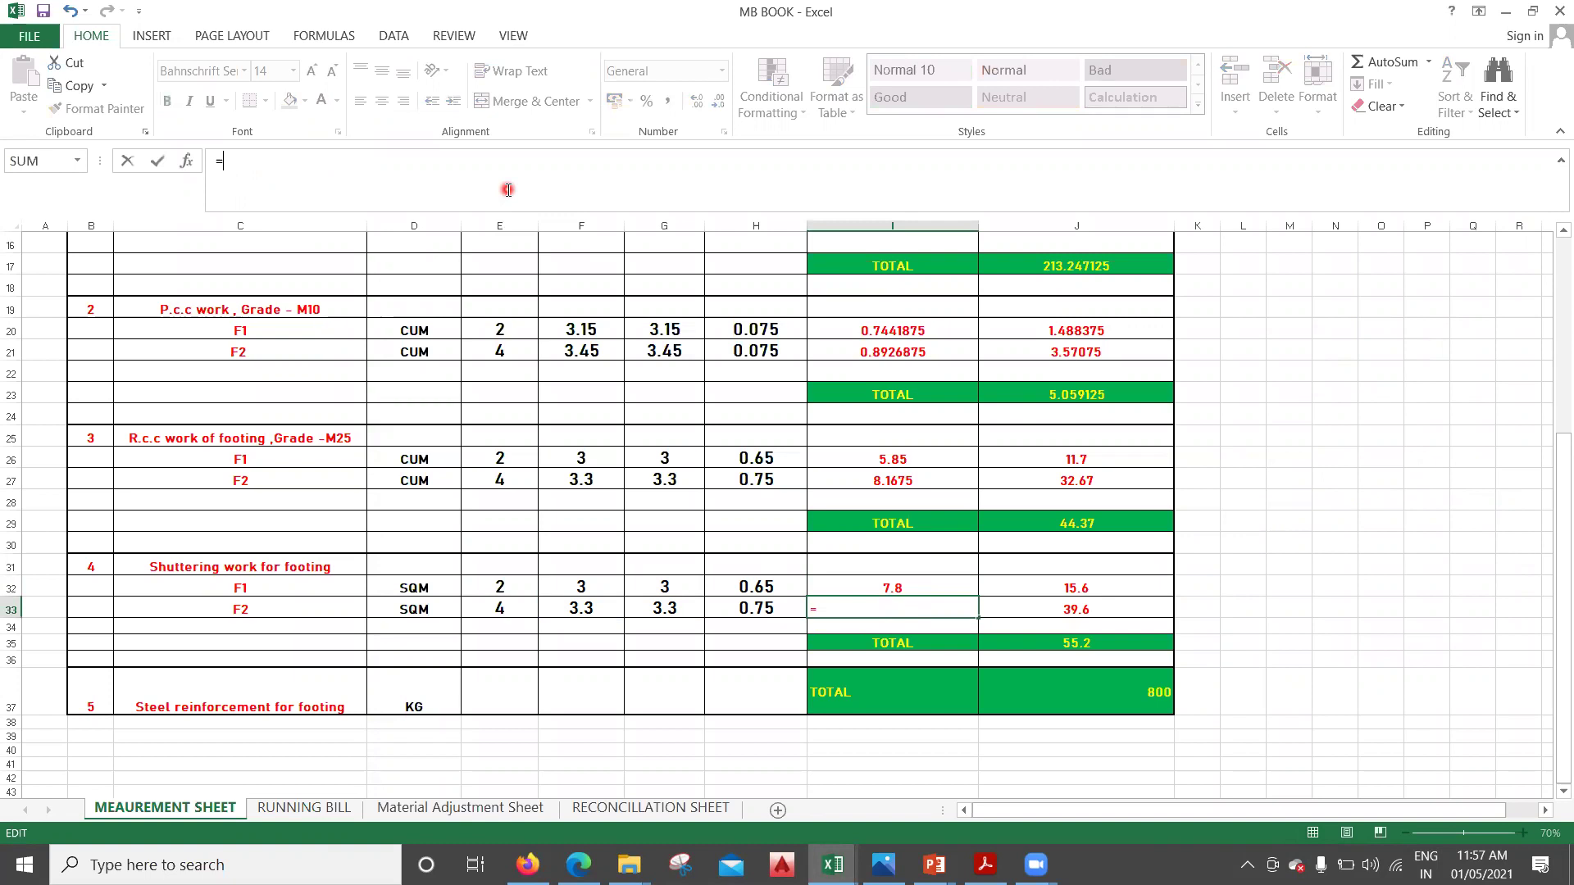
type("2(")
left_click(589, 609)
type("+")
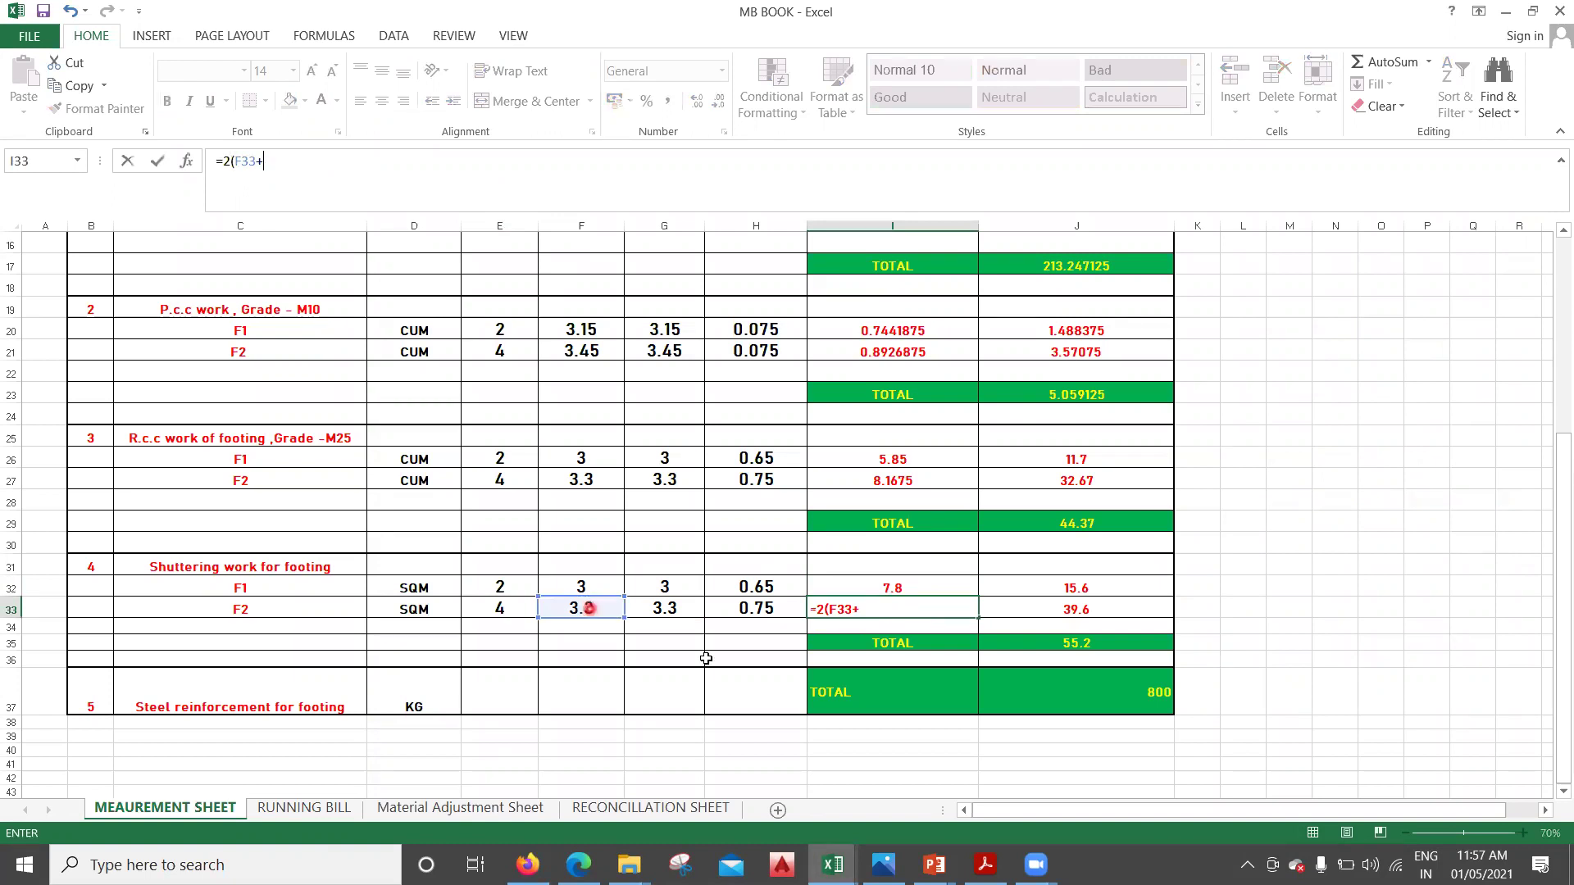
left_click(679, 613)
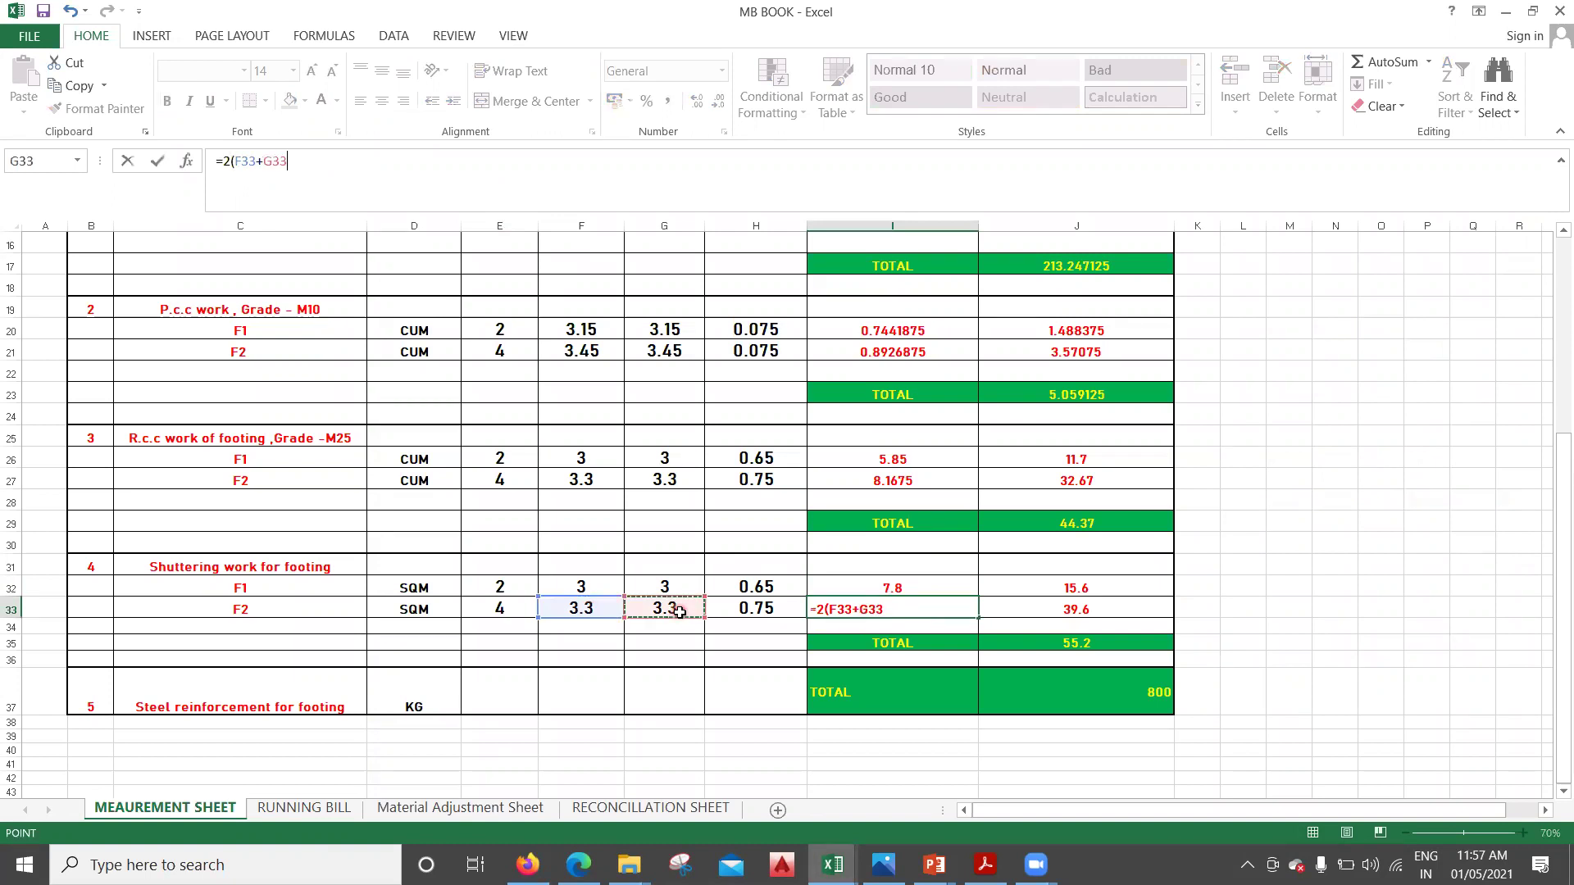
type(")*")
left_click(757, 615)
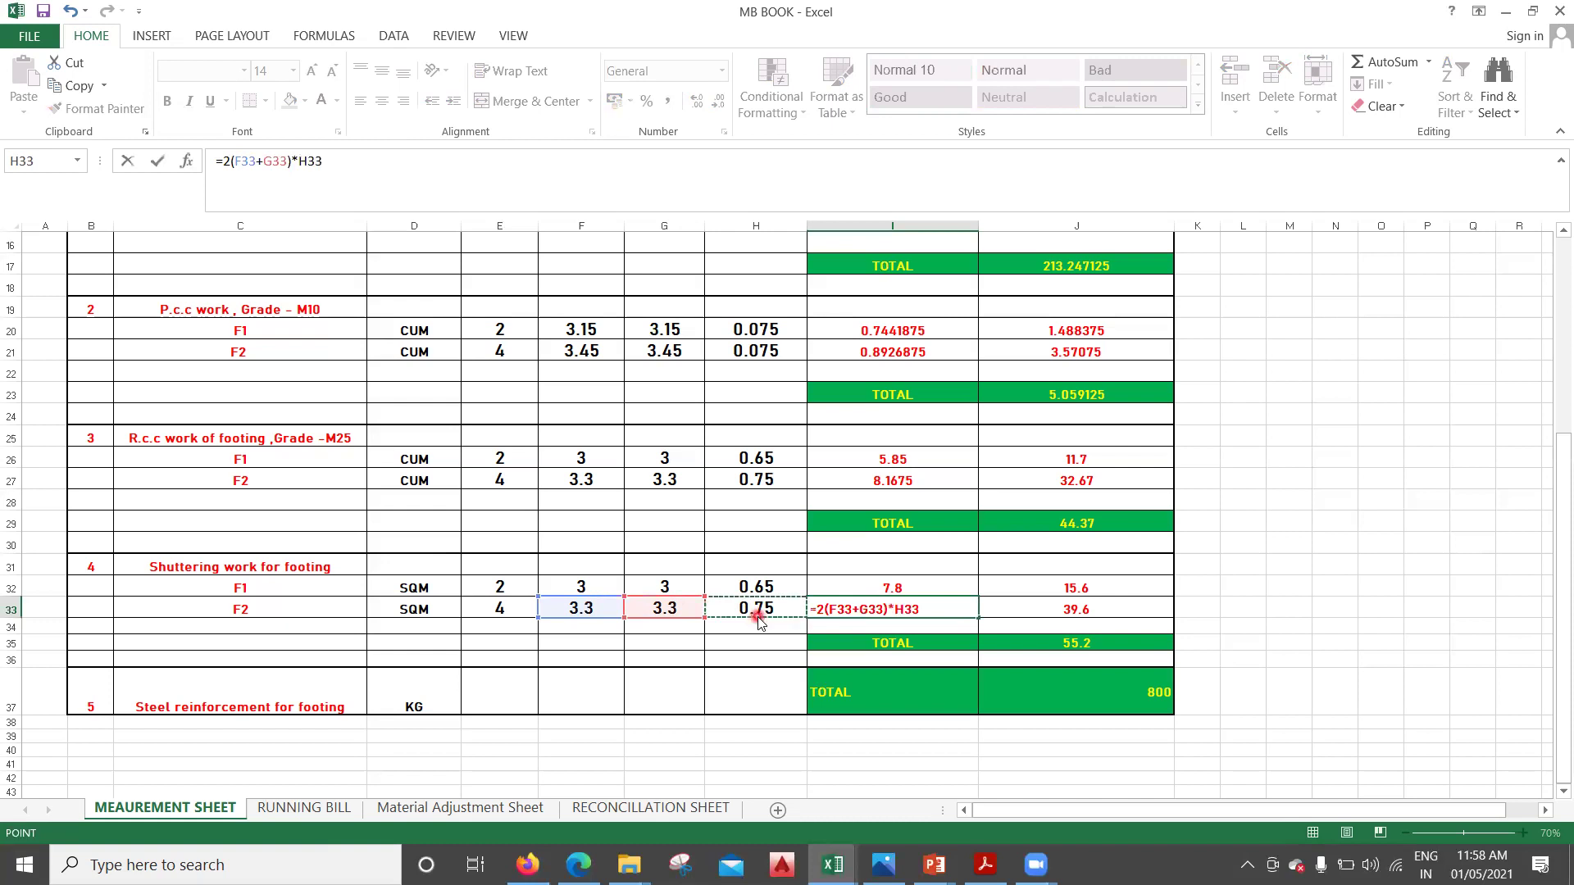
key("Return")
left_click(766, 504)
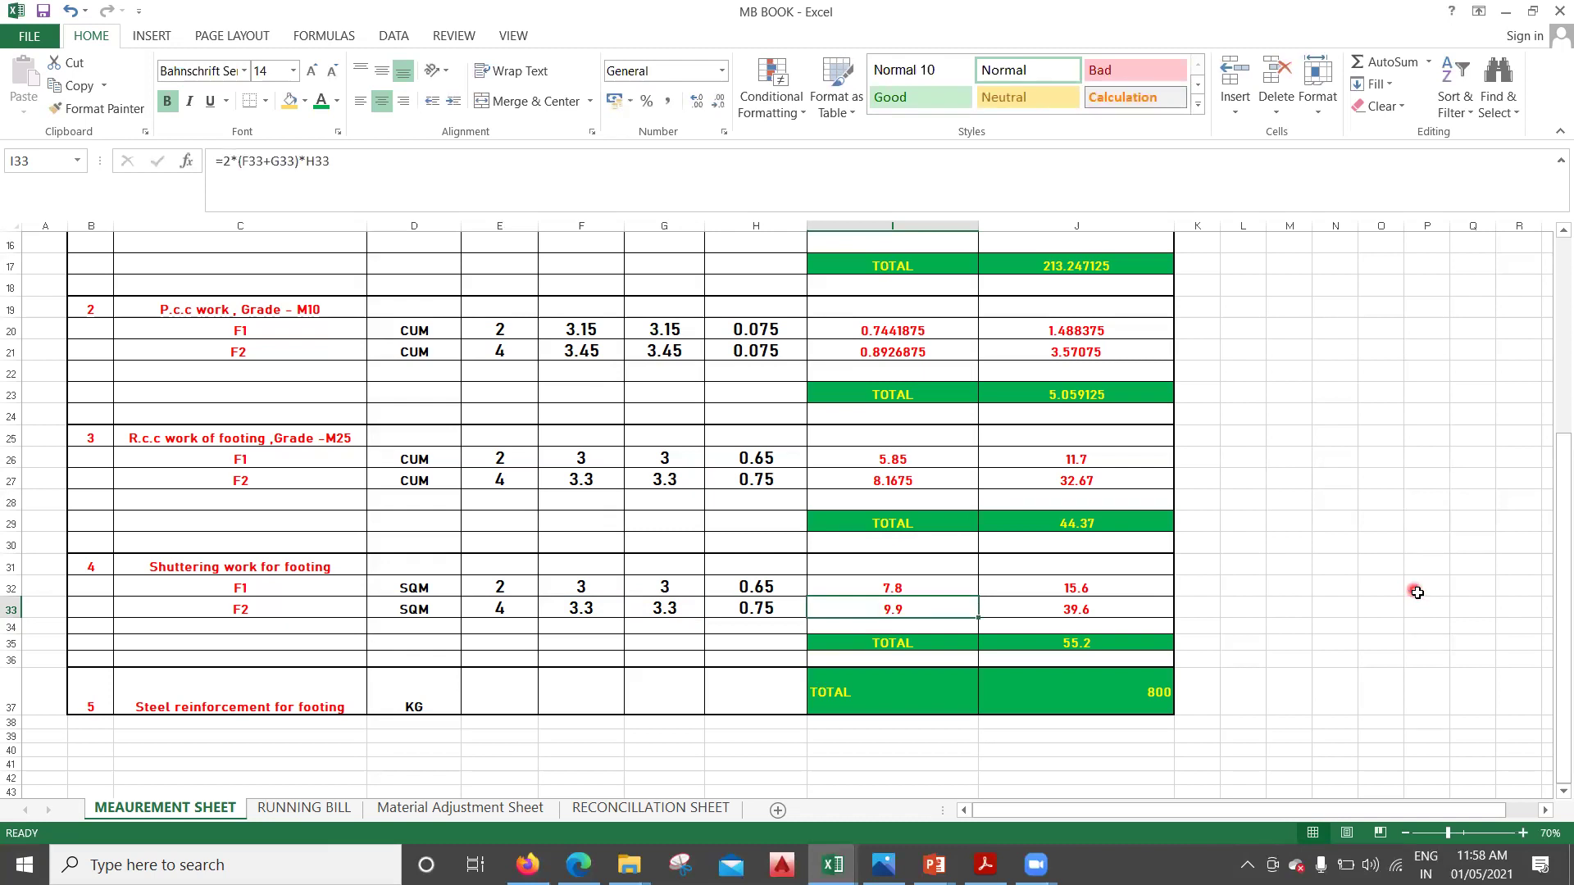
Display the total quantity formula of the F1 shuttering row and examine the steel reinforcement item below it
left_click(1107, 594)
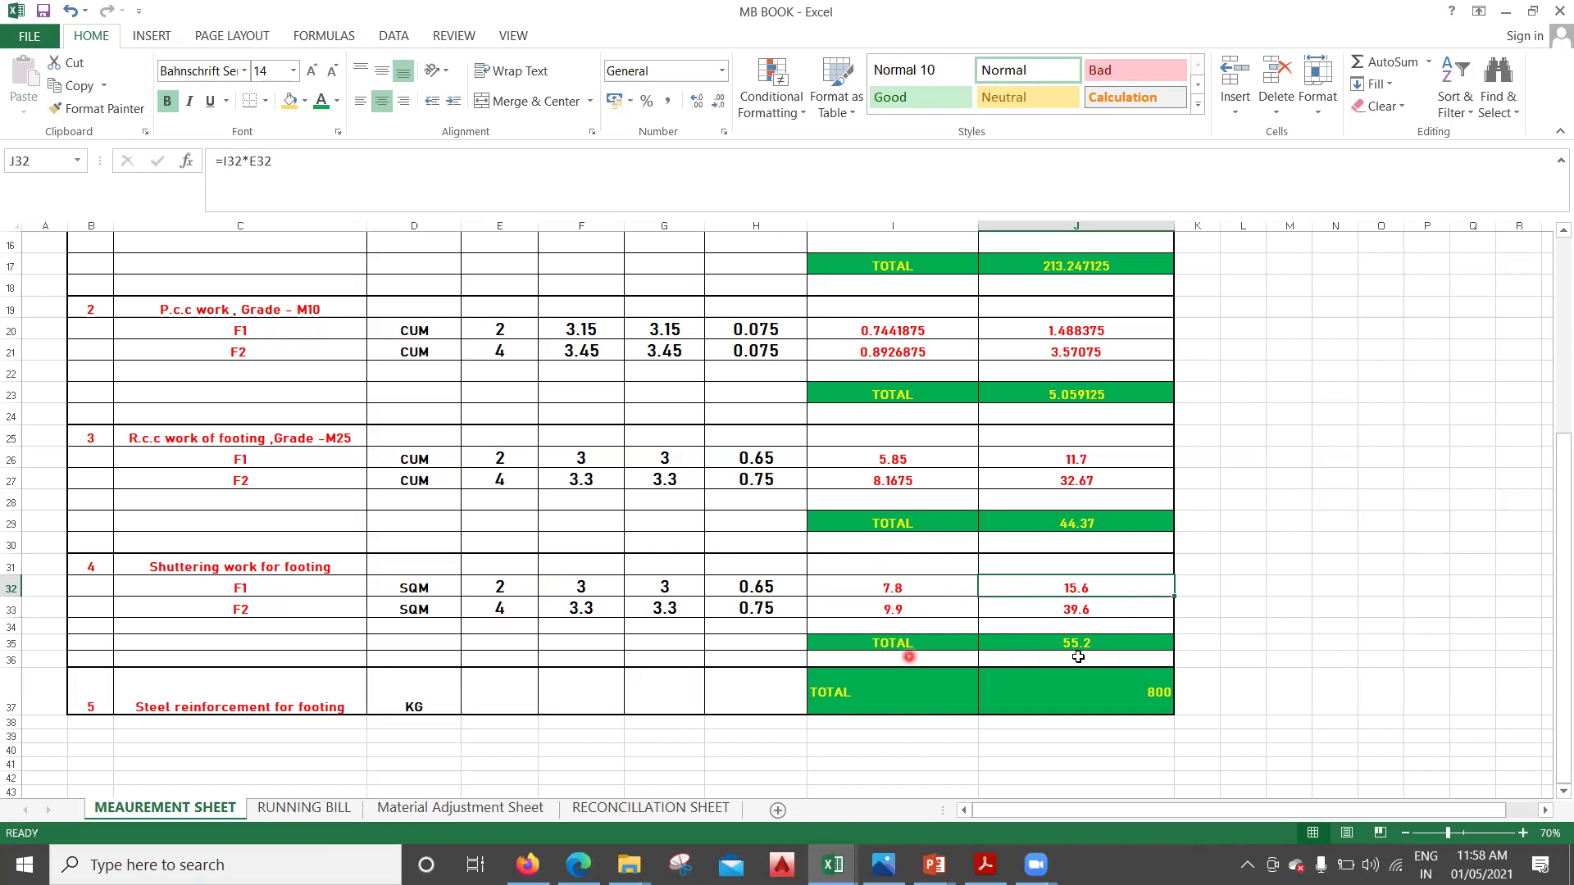
scroll(1164, 574, "down", 1)
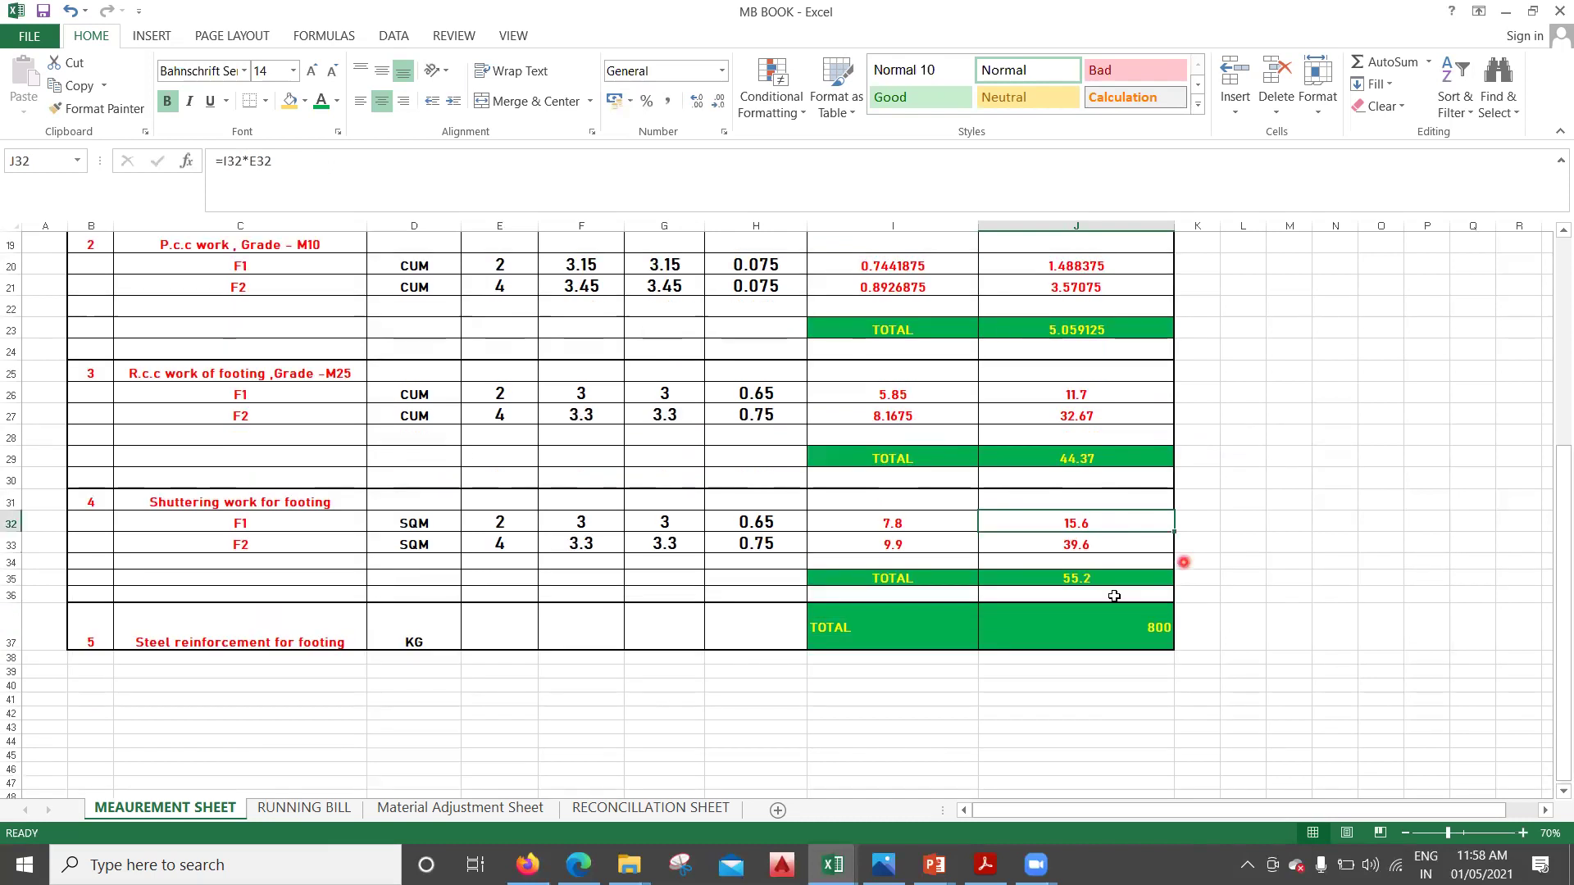
scroll(245, 549, "down", 2)
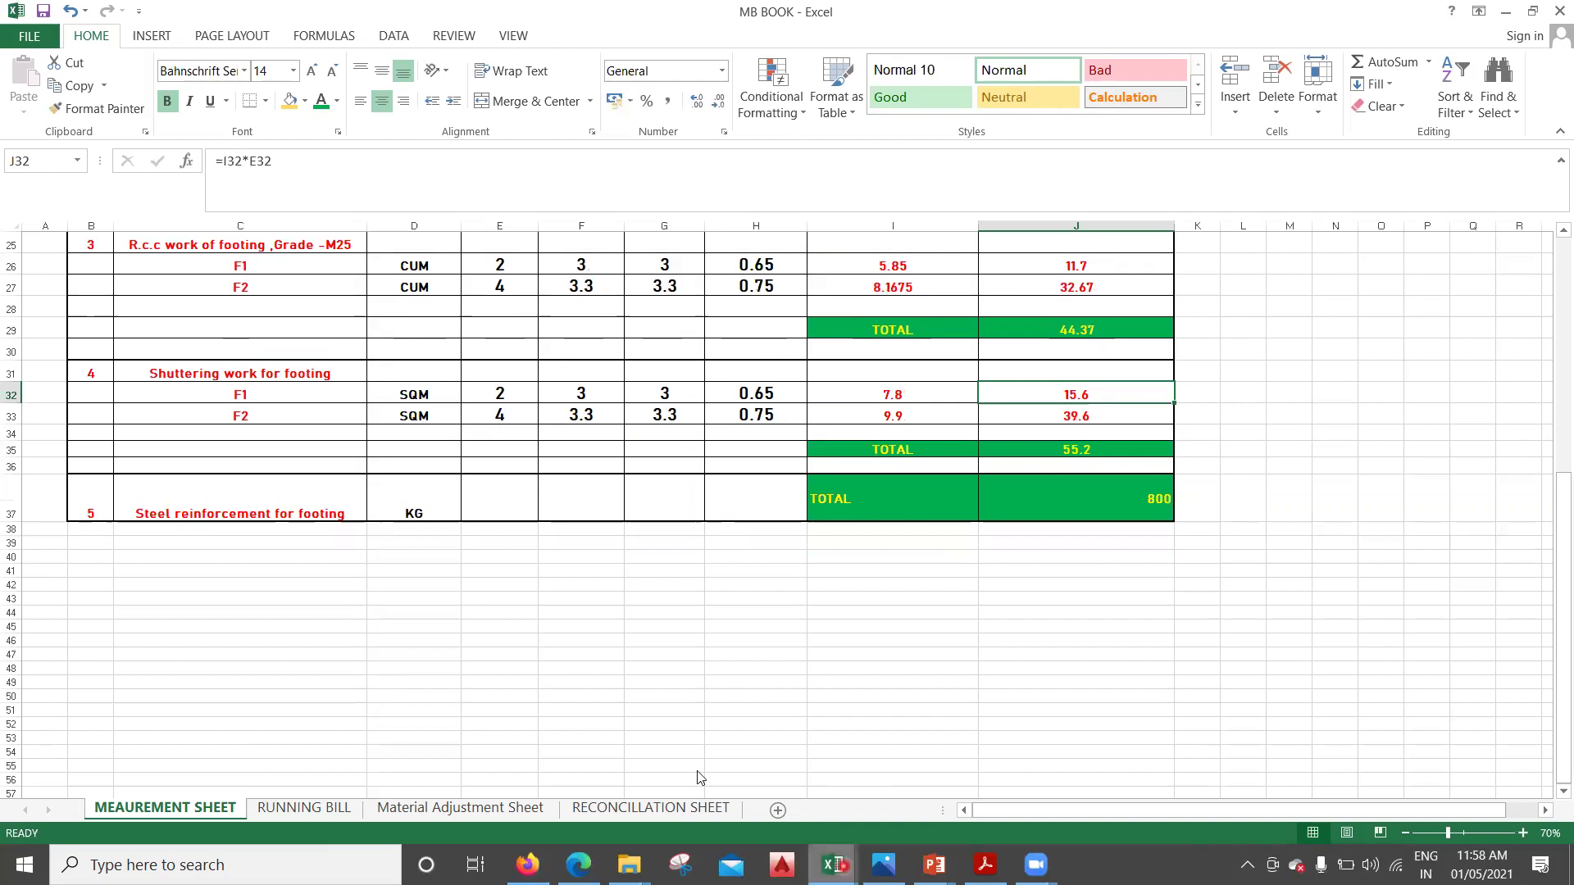
Switch to the BBS+UDEMY(1) workbook and examine the footing bar schedules from F1 down to the total rebar weight and final abstract
left_click(832, 864)
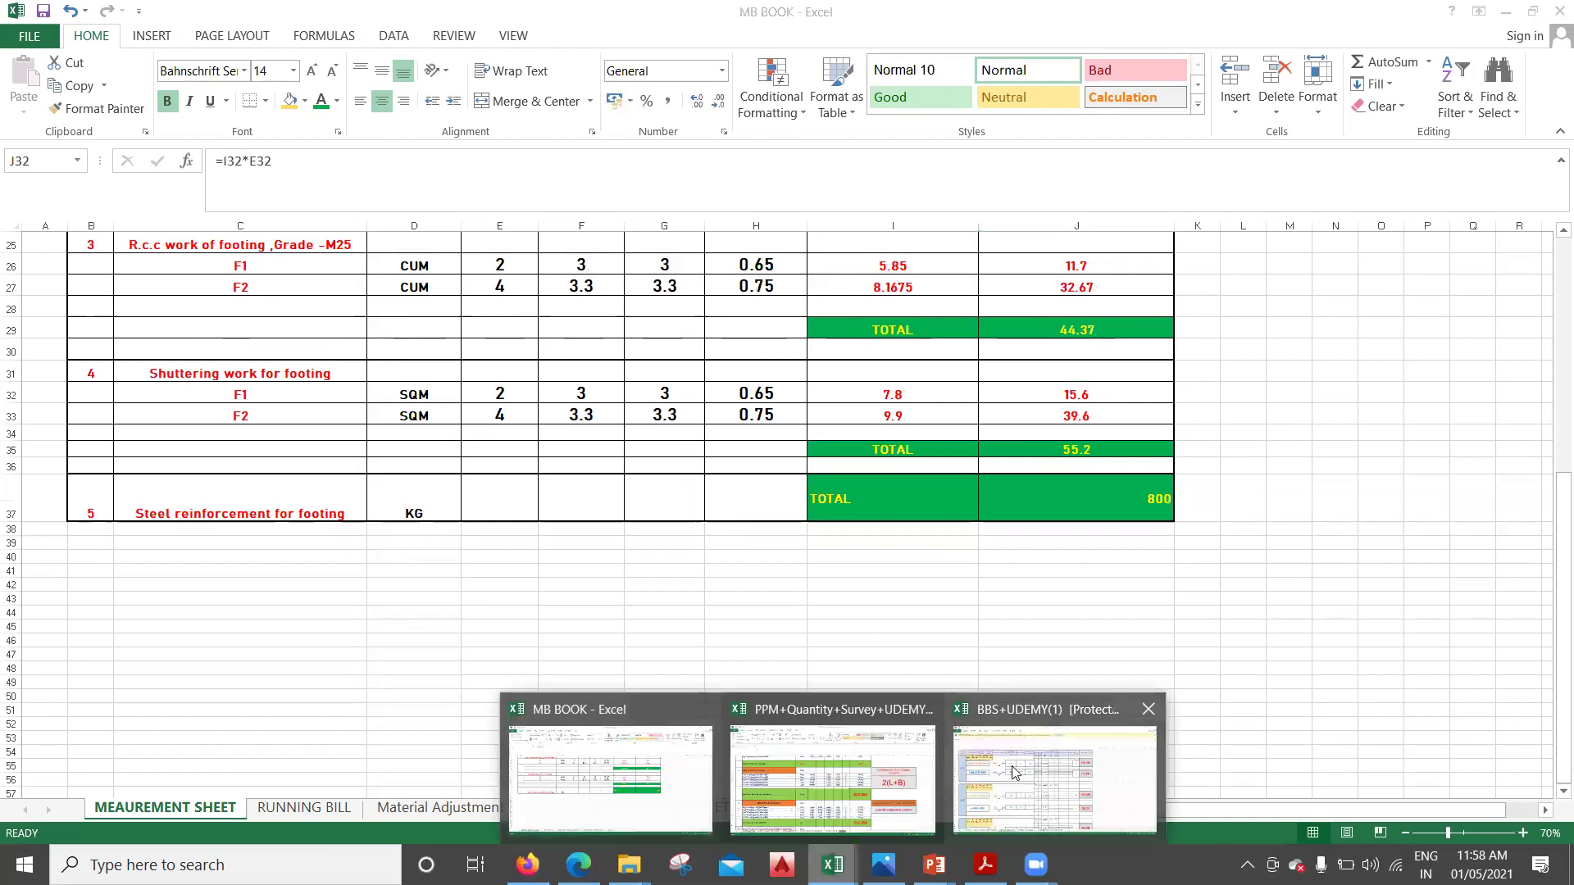
left_click(1008, 769)
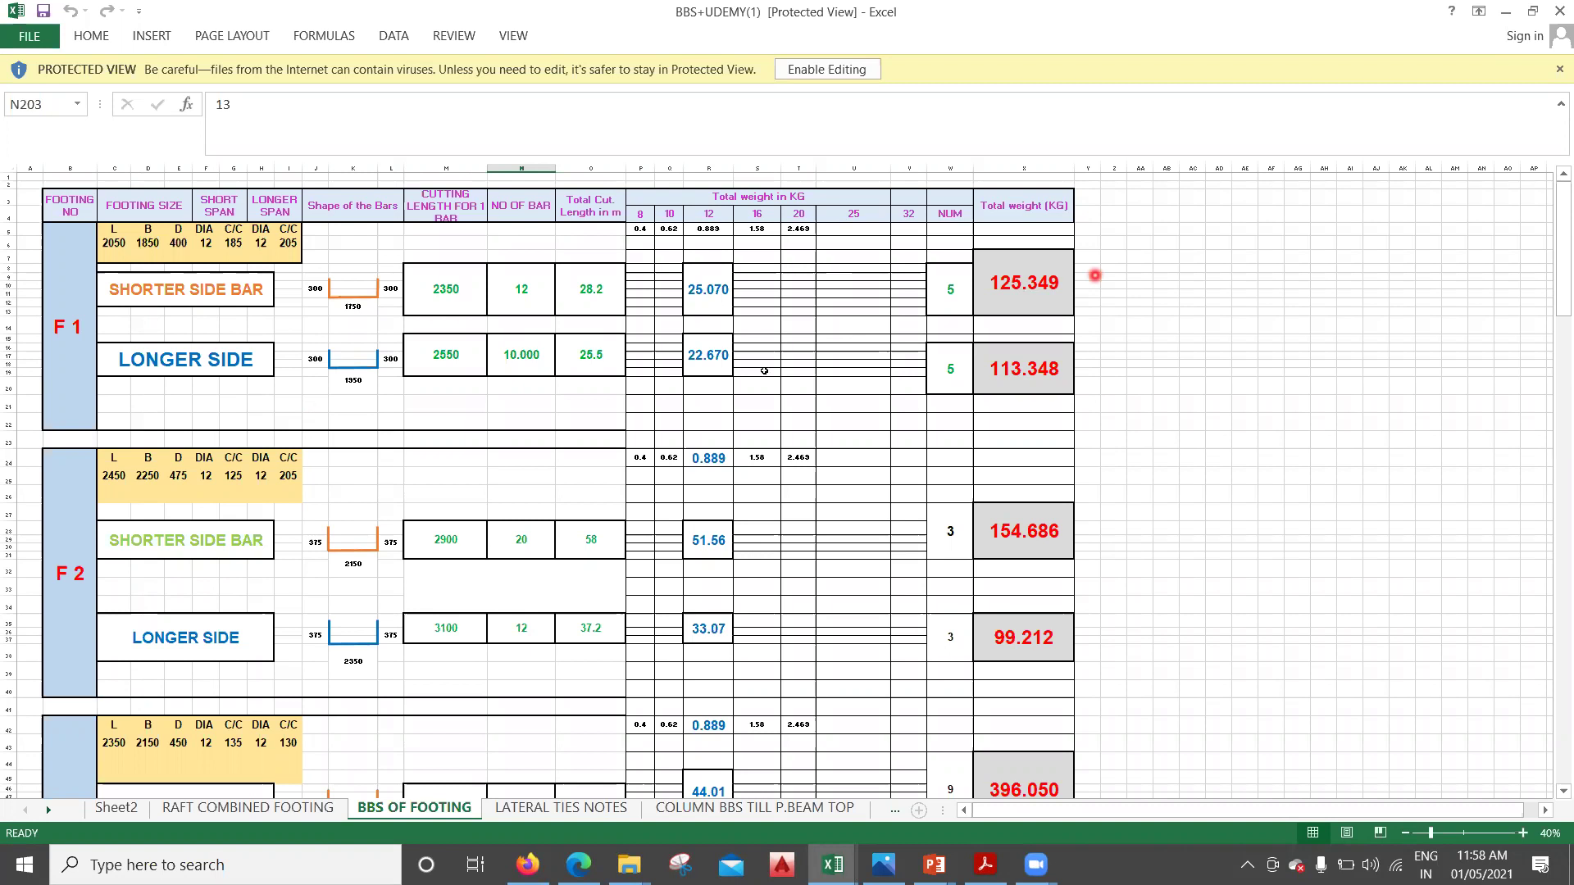
scroll(720, 374, "down", 4)
scroll(723, 373, "down", 16)
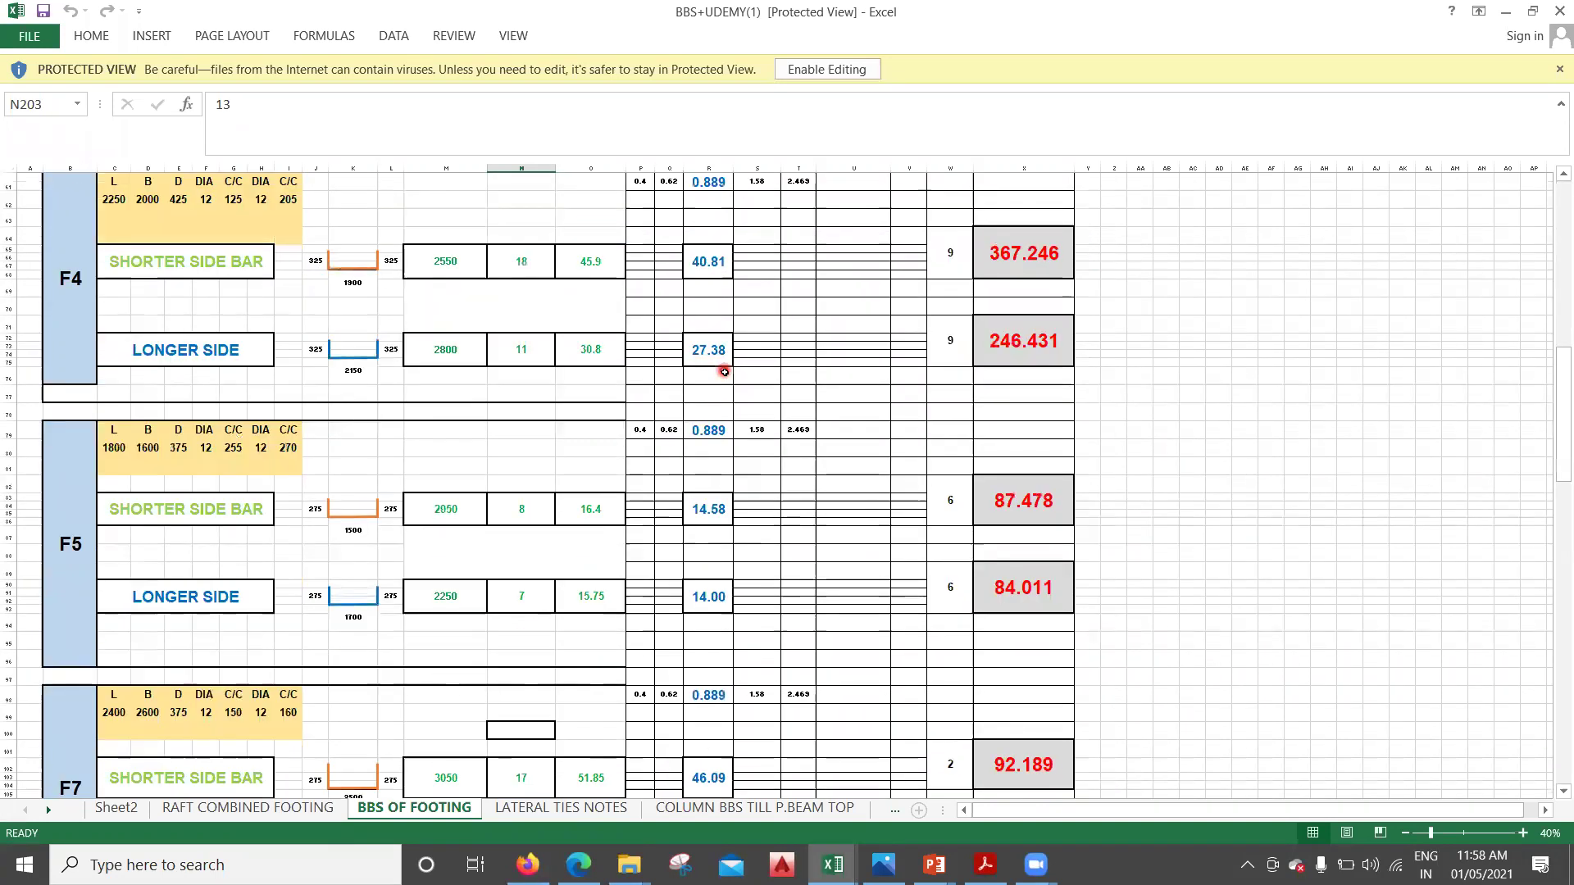
scroll(725, 373, "down", 9)
scroll(730, 373, "down", 13)
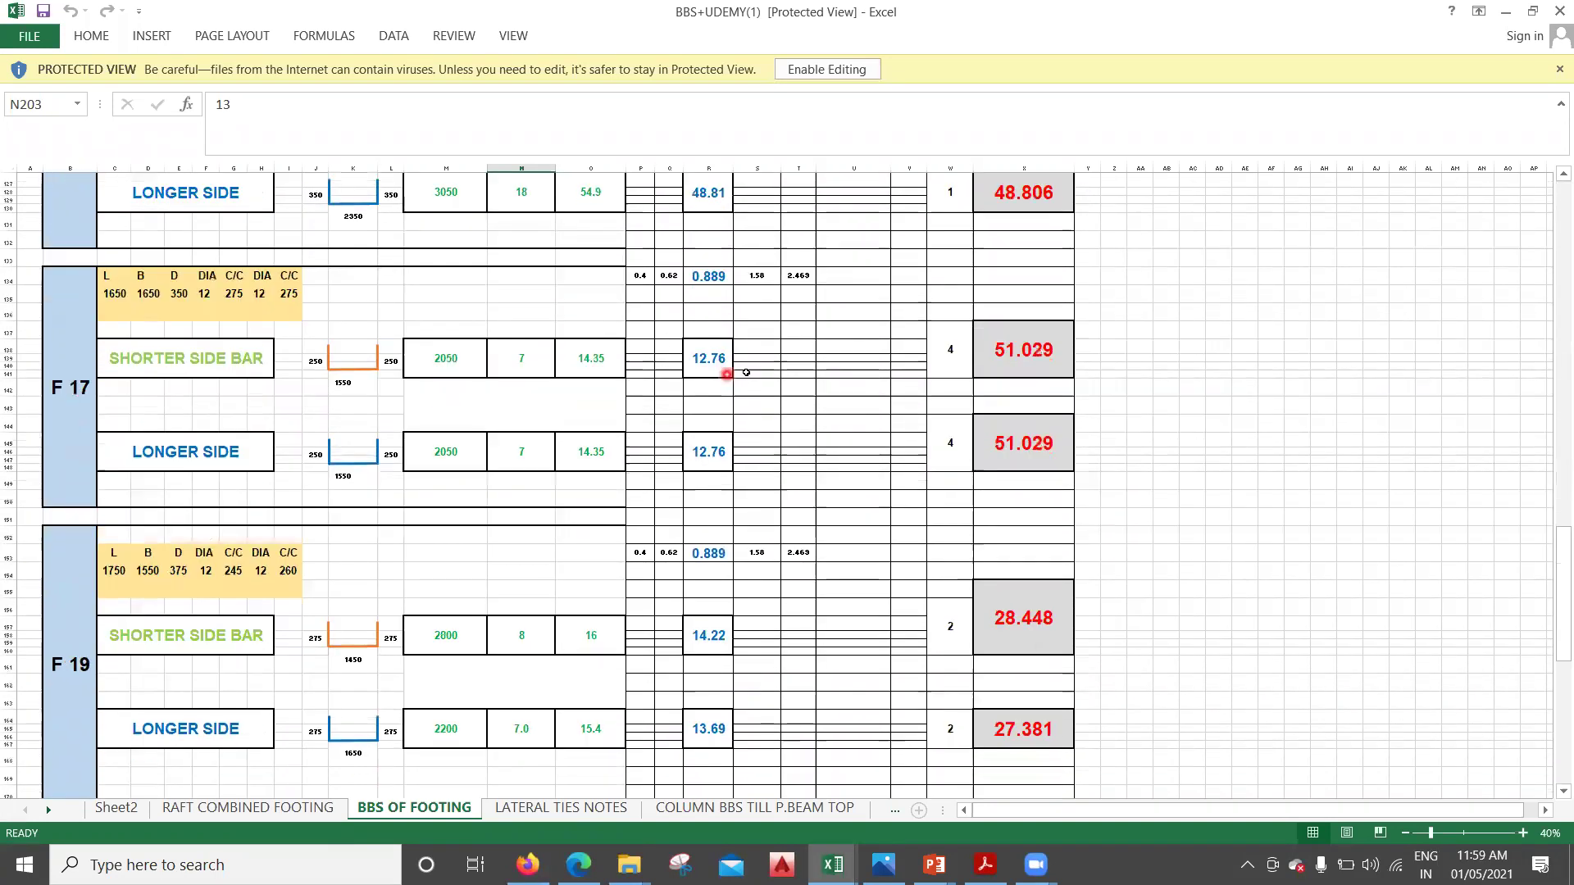
scroll(745, 371, "down", 14)
scroll(746, 370, "down", 8)
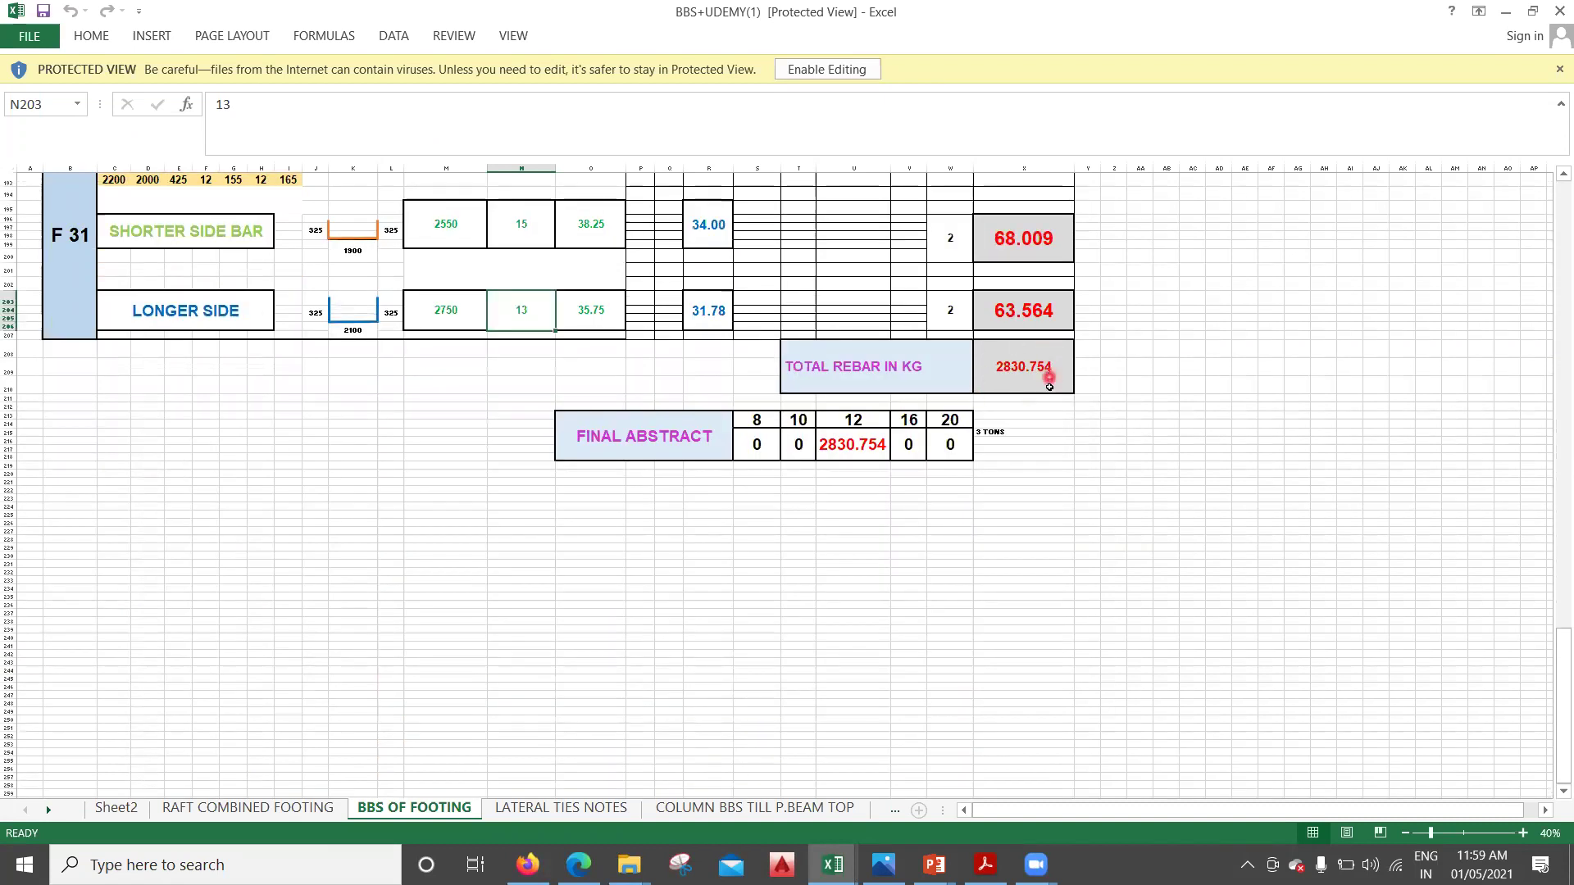
scroll(1050, 376, "up", 17)
scroll(1049, 373, "up", 8)
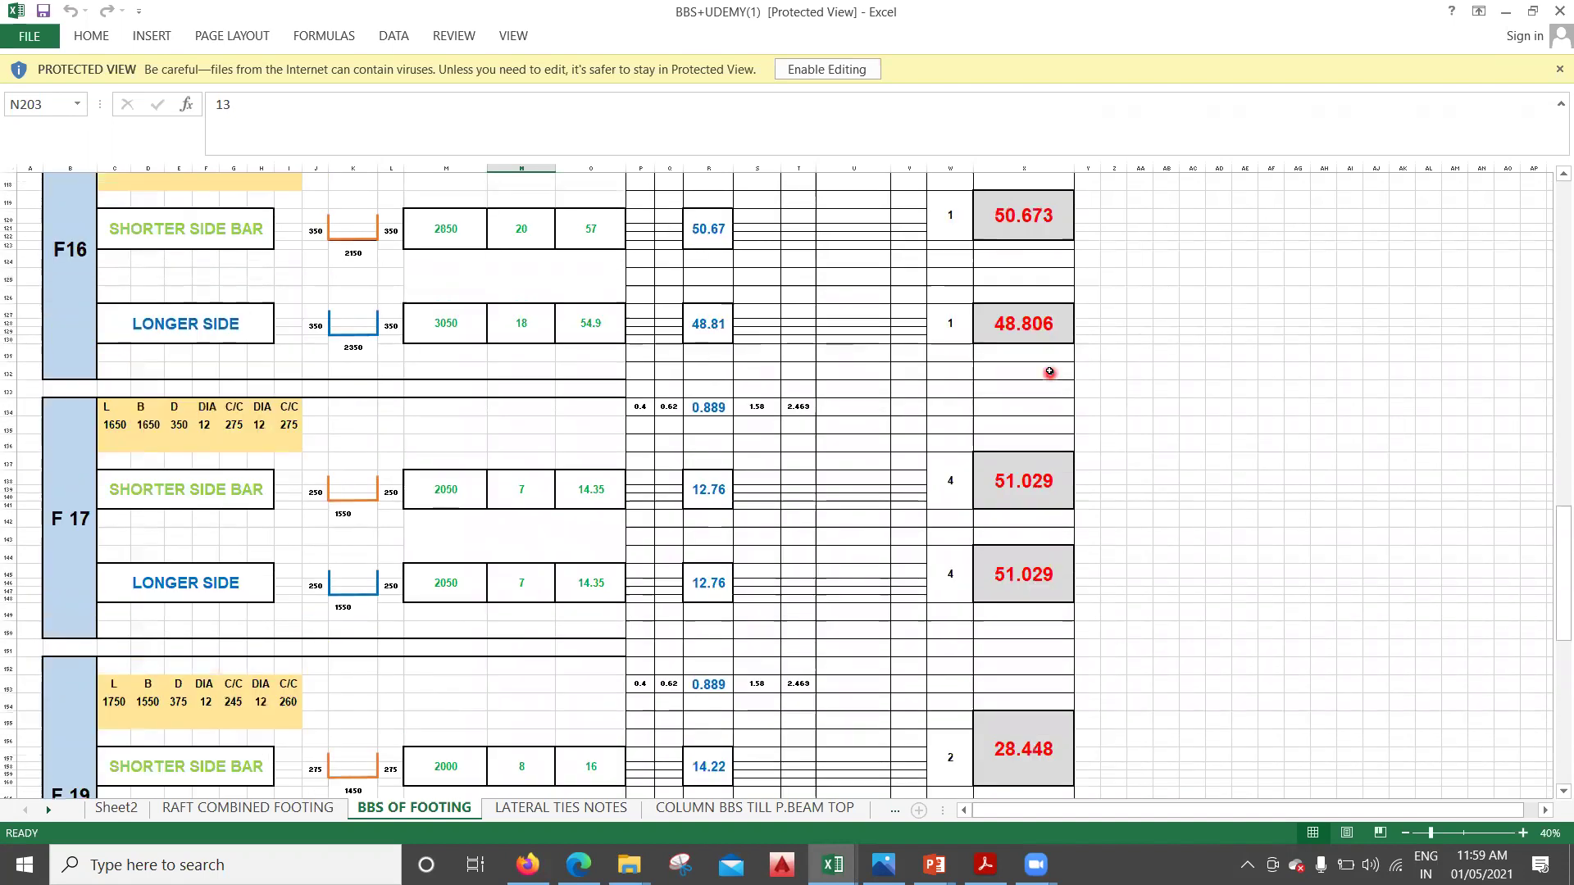
scroll(1049, 372, "up", 11)
scroll(1049, 371, "up", 20)
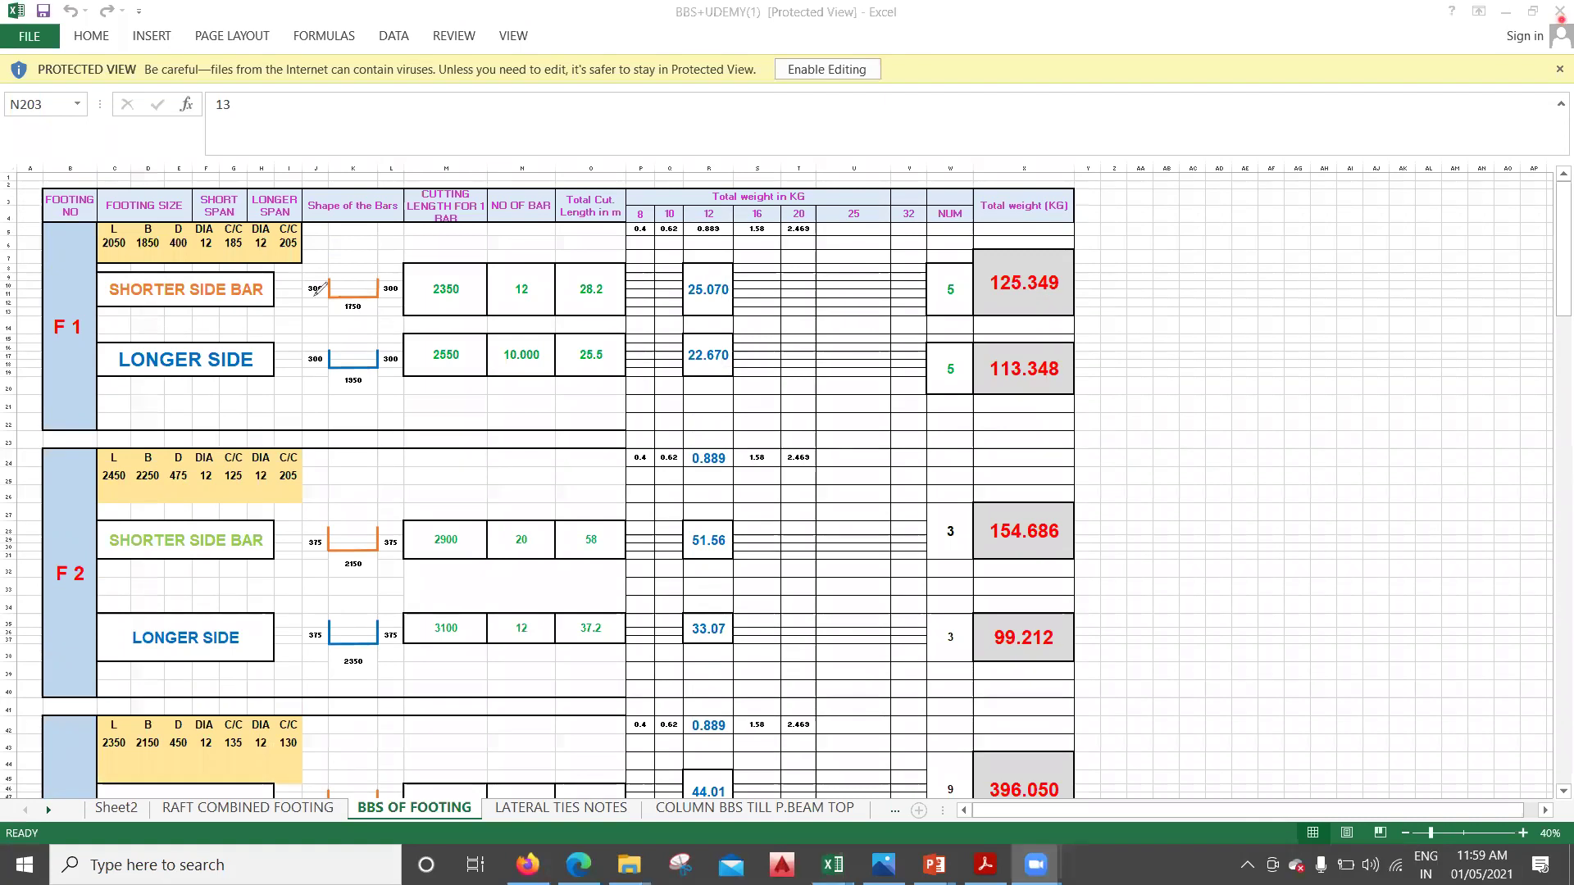
Annotate the bar schedule by outlining the F1 and F2 blocks, marking them 2 and 4, and handwriting 800 between the marks
left_click_drag(21, 186, 15, 662)
mouse_move(903, 670)
left_mouse_down()
mouse_move(1153, 454)
mouse_move(1108, 174)
mouse_move(127, 139)
mouse_move(6, 165)
left_mouse_up()
mouse_move(1098, 287)
left_mouse_down()
mouse_move(1142, 254)
mouse_move(1234, 250)
left_mouse_up()
mouse_move(1074, 578)
left_mouse_down()
mouse_move(1170, 529)
mouse_move(1244, 526)
mouse_move(1244, 584)
left_mouse_up()
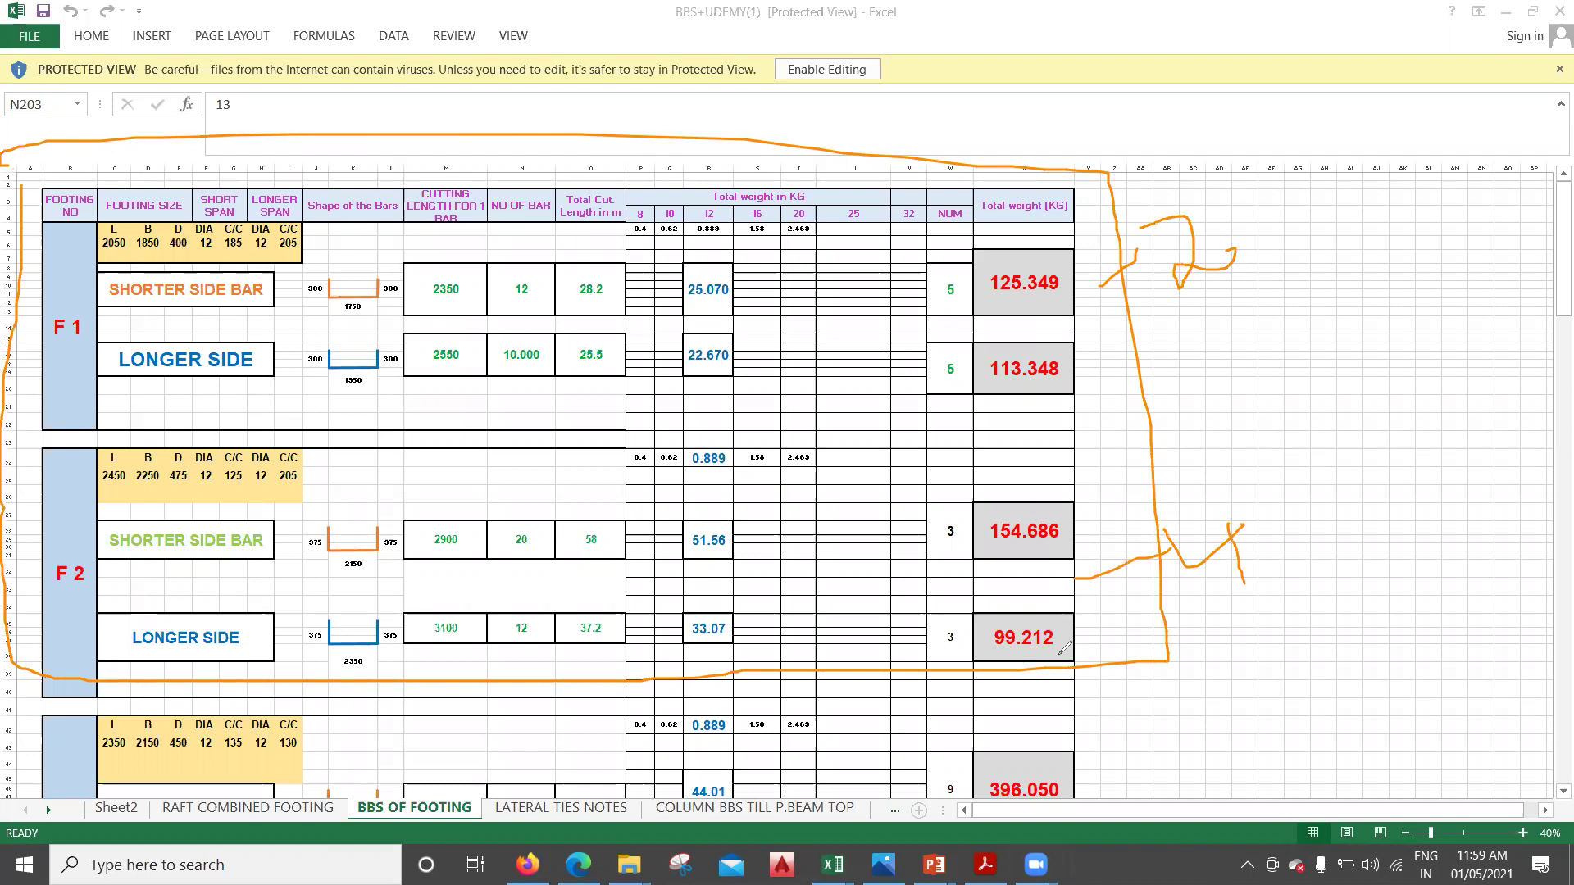
mouse_move(1191, 373)
left_mouse_down()
mouse_move(1192, 399)
mouse_move(1218, 383)
mouse_move(1262, 393)
mouse_move(1272, 369)
left_mouse_up()
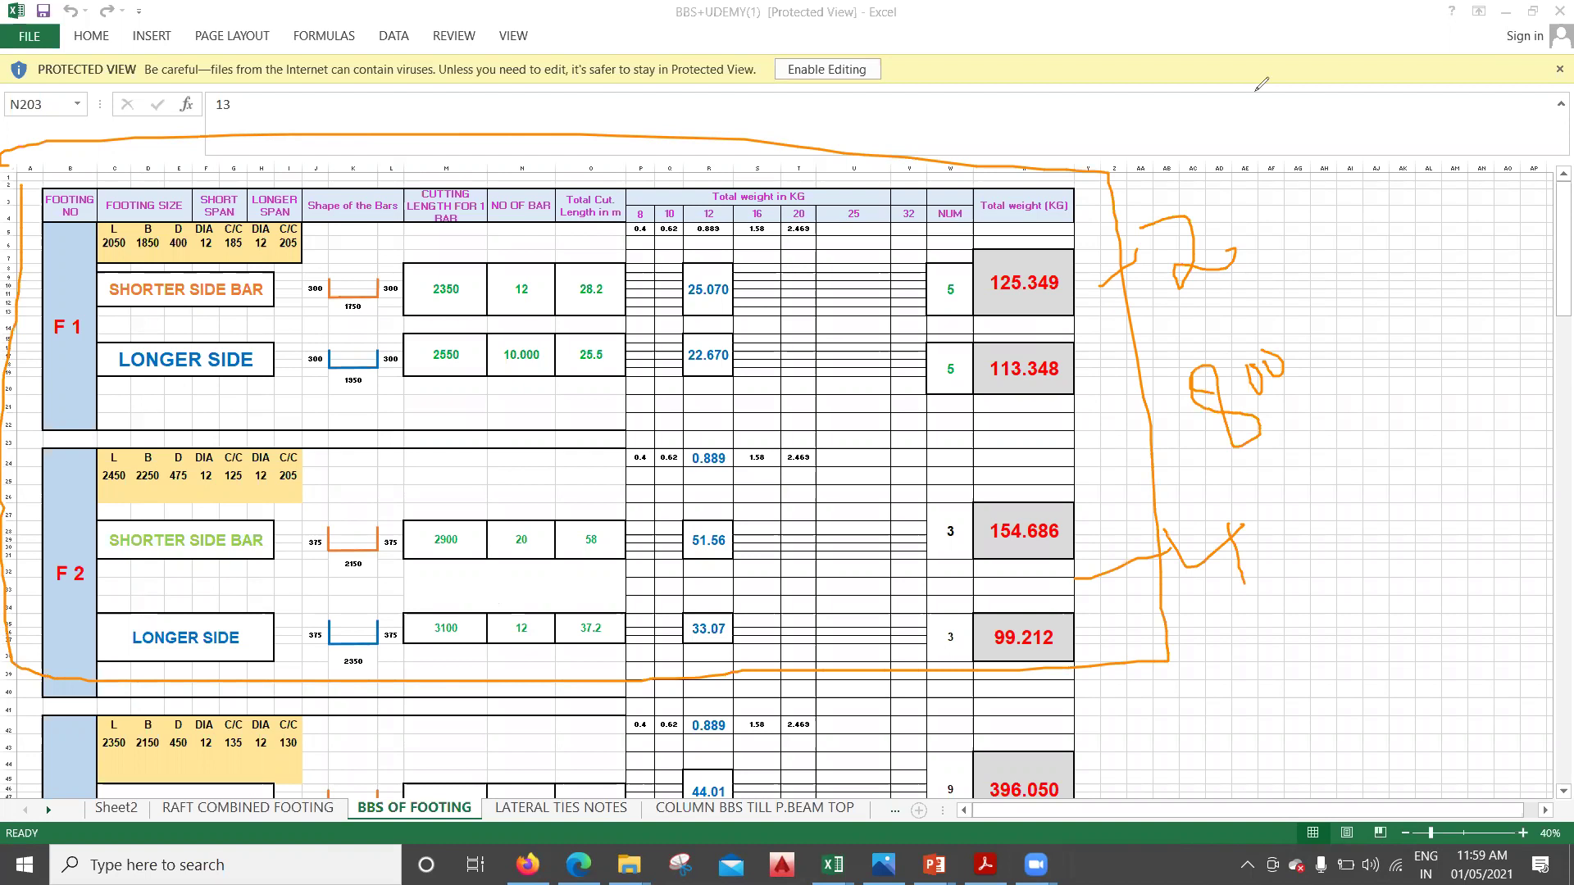
Return to the MB BOOK workbook and handwrite "May" beside the earth work rows of the Measurement Book table
left_click(869, 722)
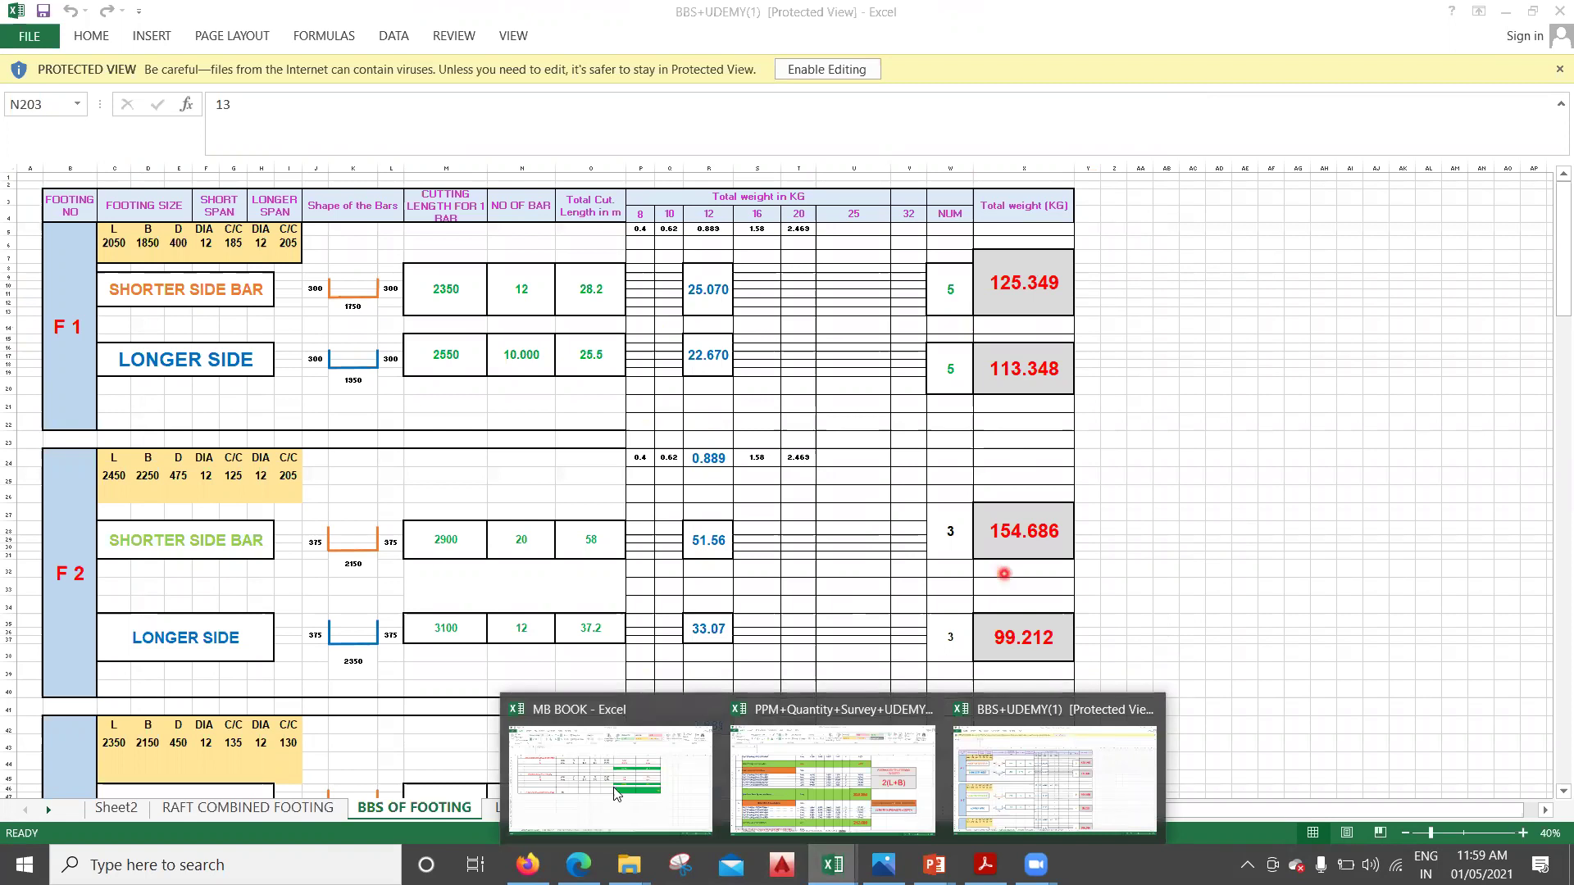
left_click(595, 755)
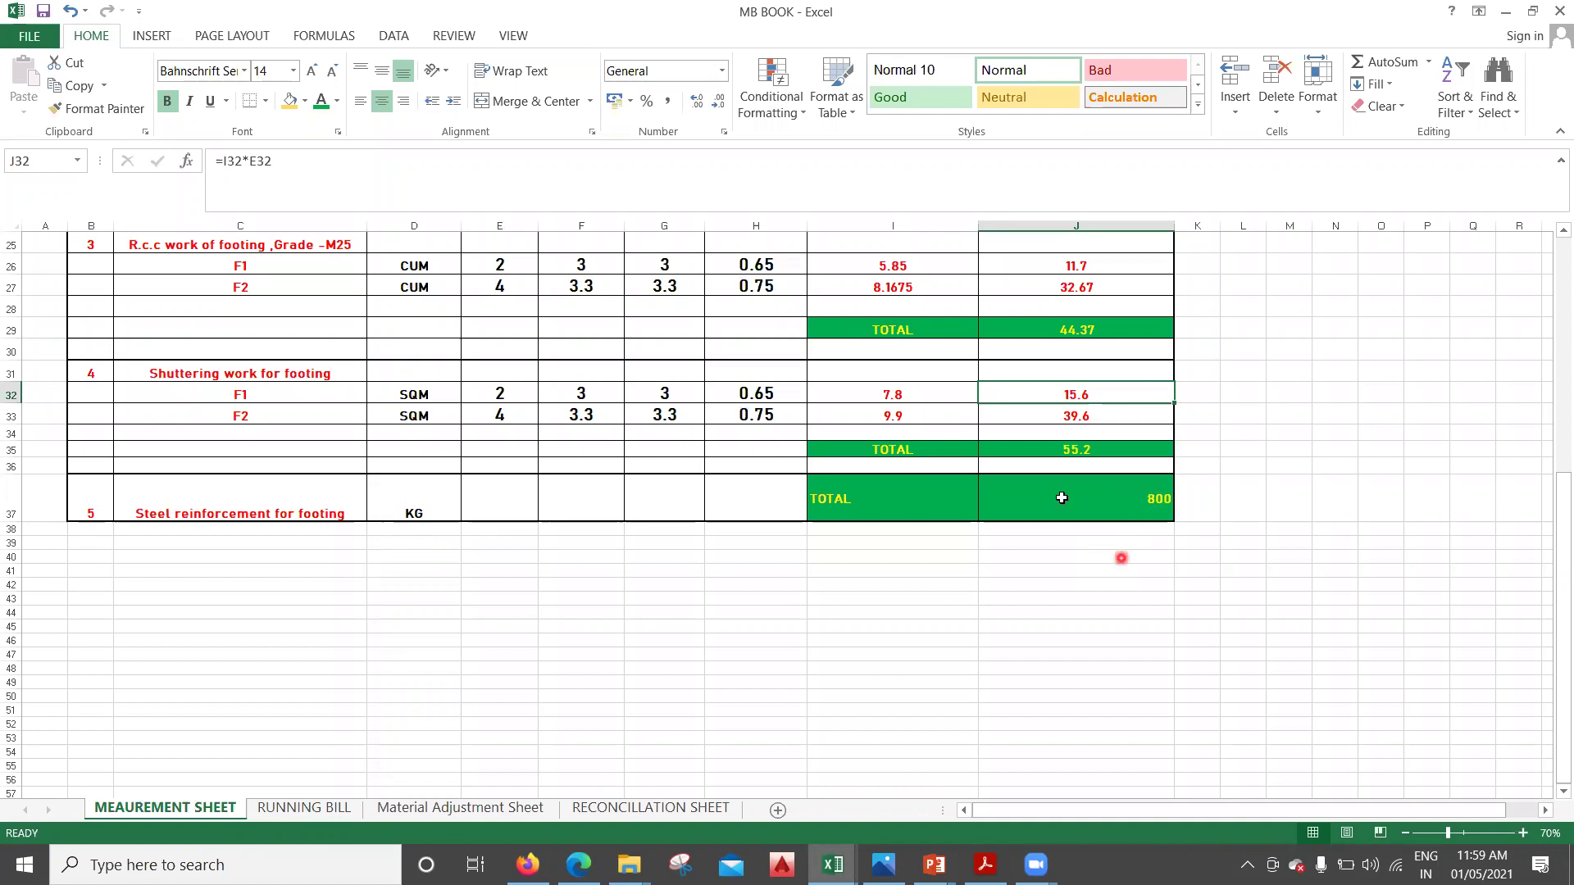
scroll(1116, 558, "up", 6)
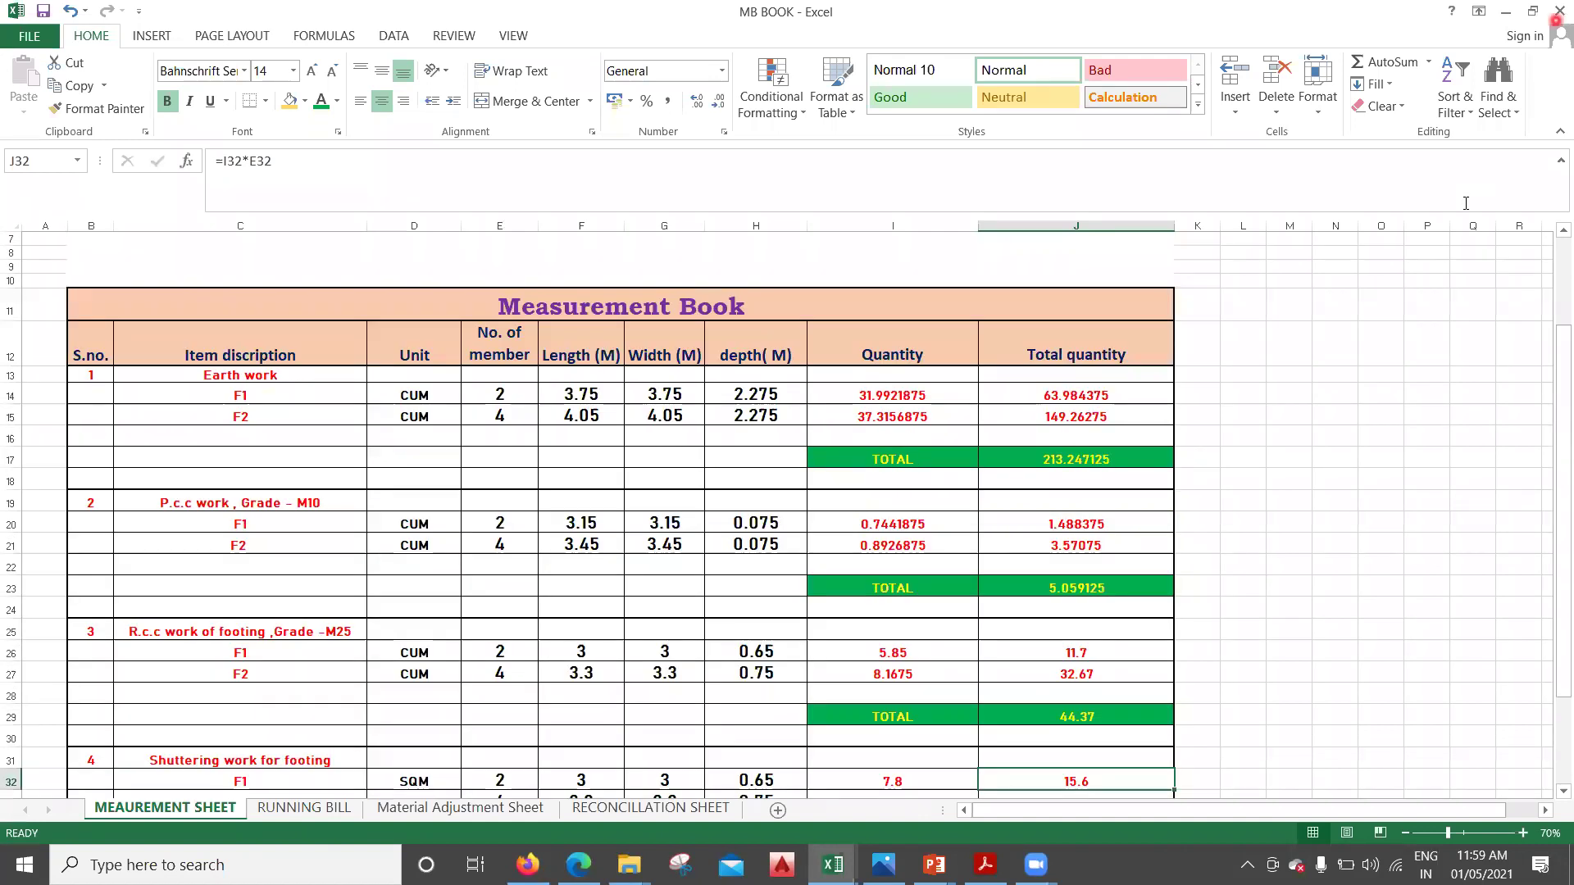
mouse_move(1226, 399)
left_mouse_down()
mouse_move(1247, 378)
mouse_move(1344, 360)
left_mouse_up()
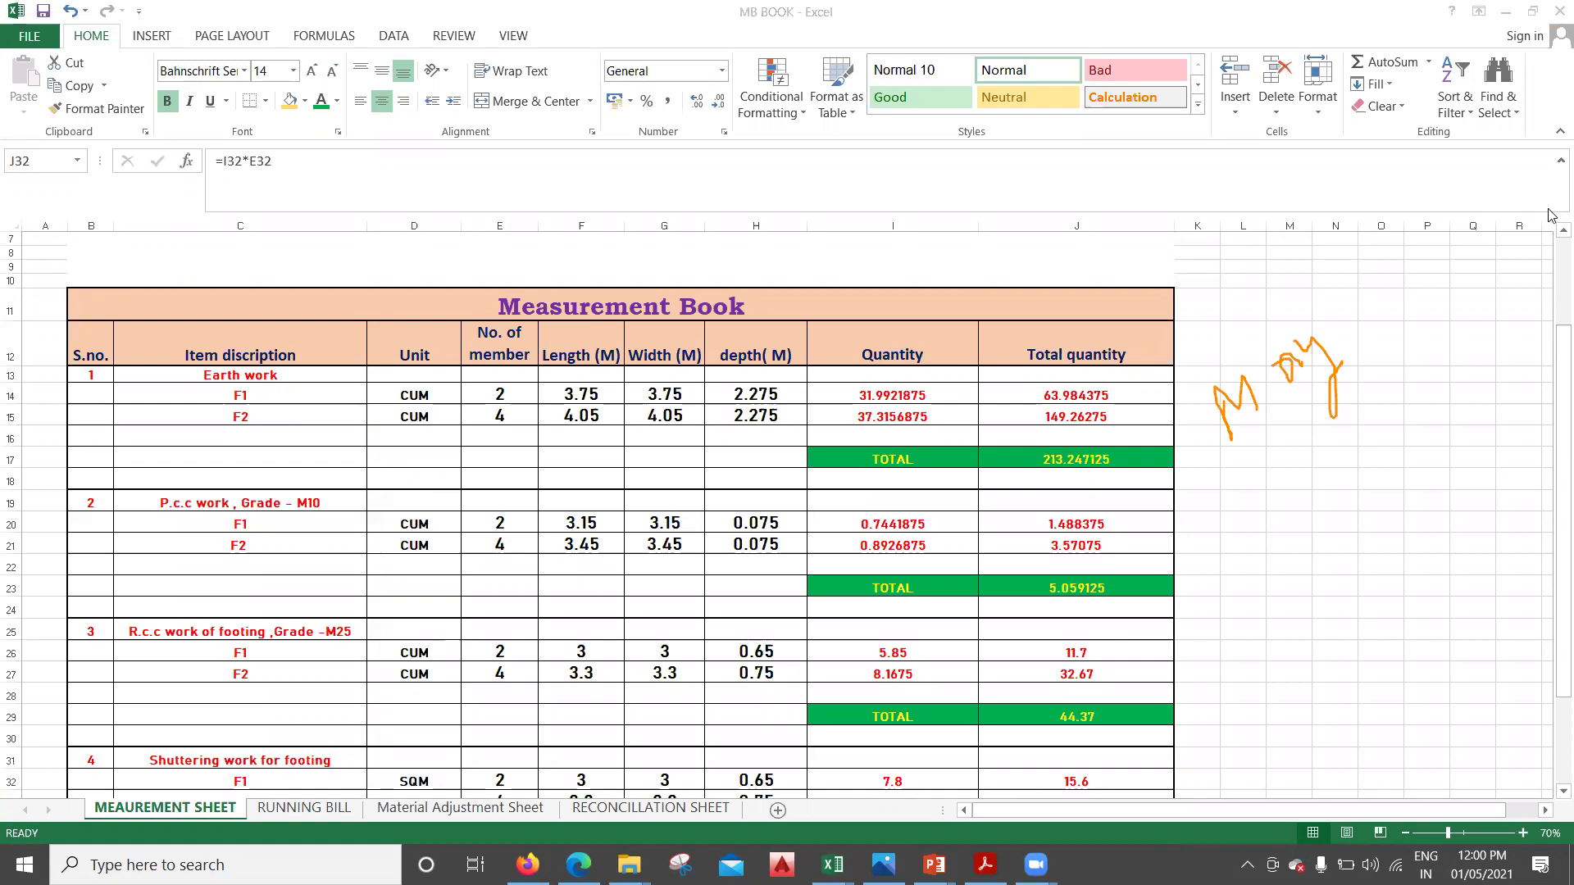
Review the shuttering and steel reinforcement totals, and open the RUNNING BILL sheet at the 2nd running amount bill
left_click(1552, 391)
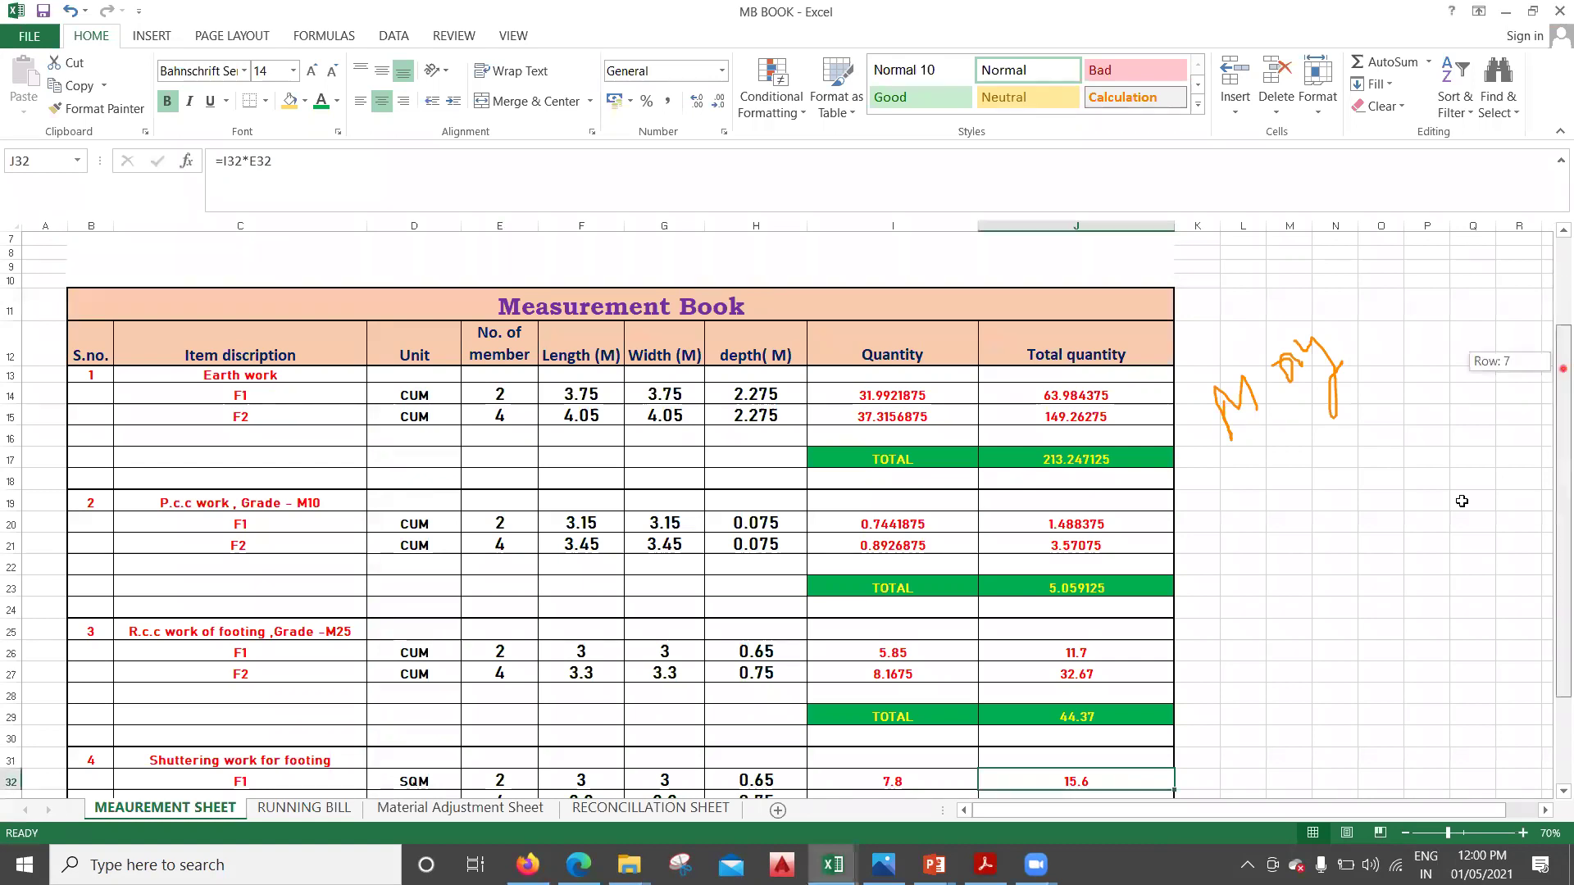
left_click_drag(1563, 369, 1563, 524)
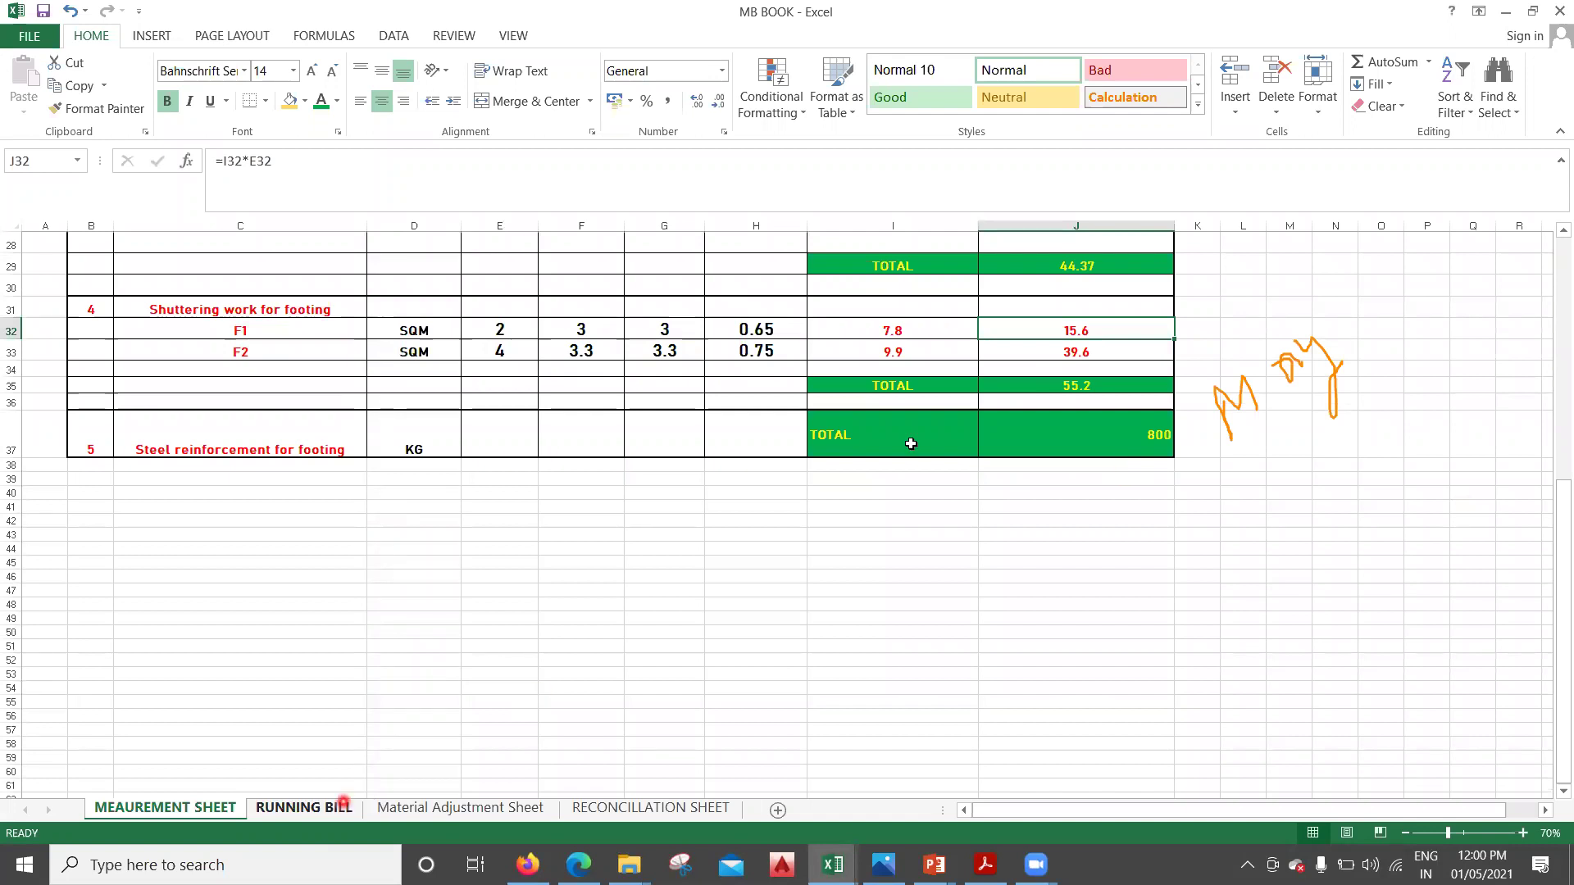
left_click(343, 804)
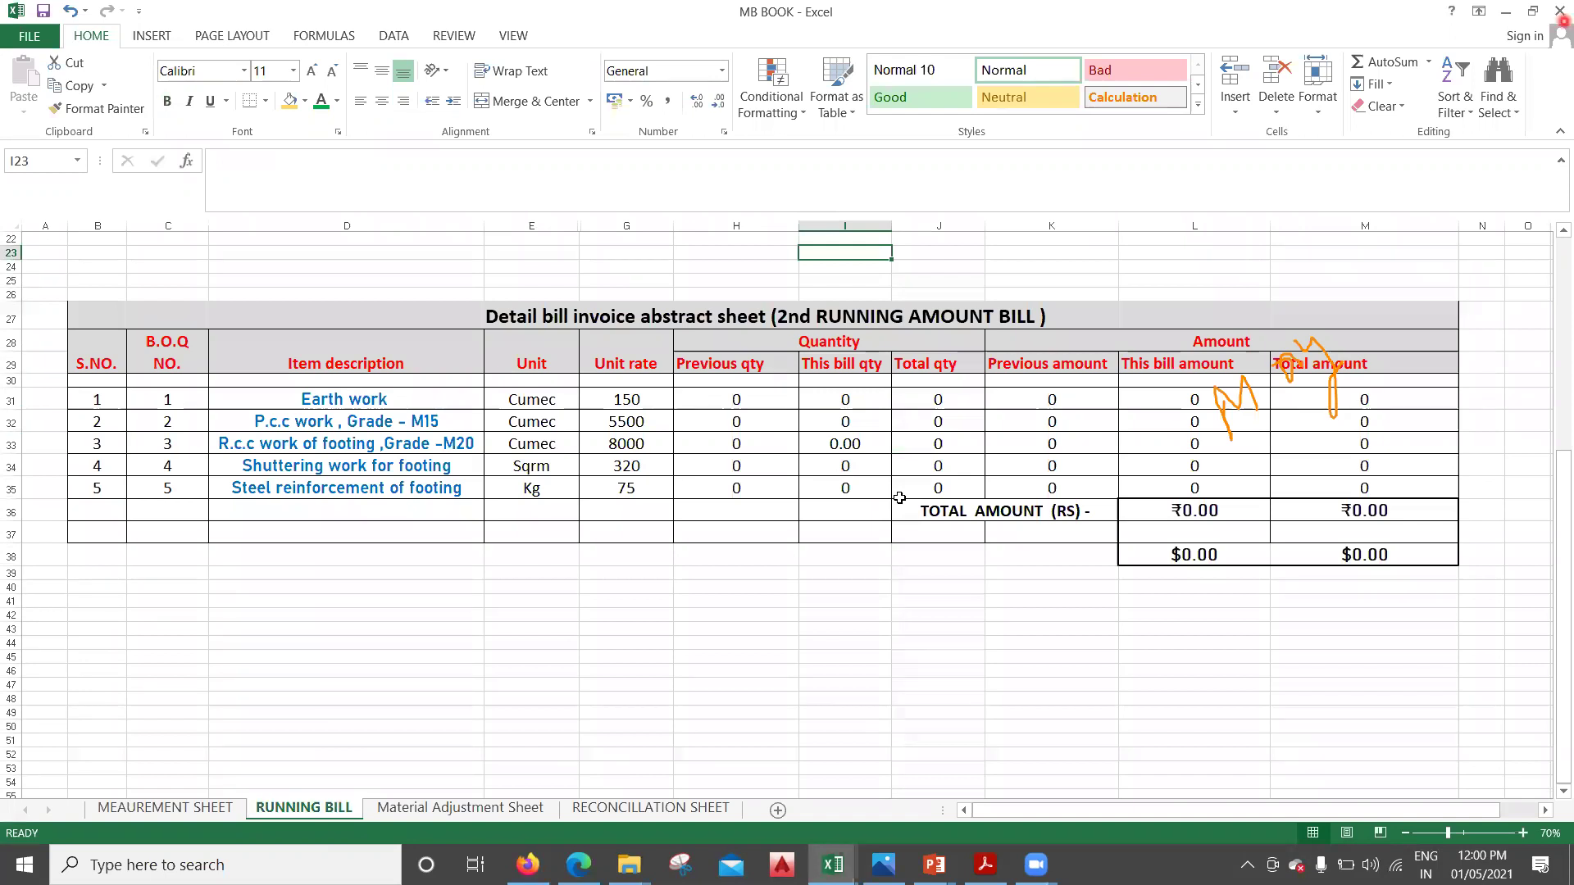
key("alt+Tab")
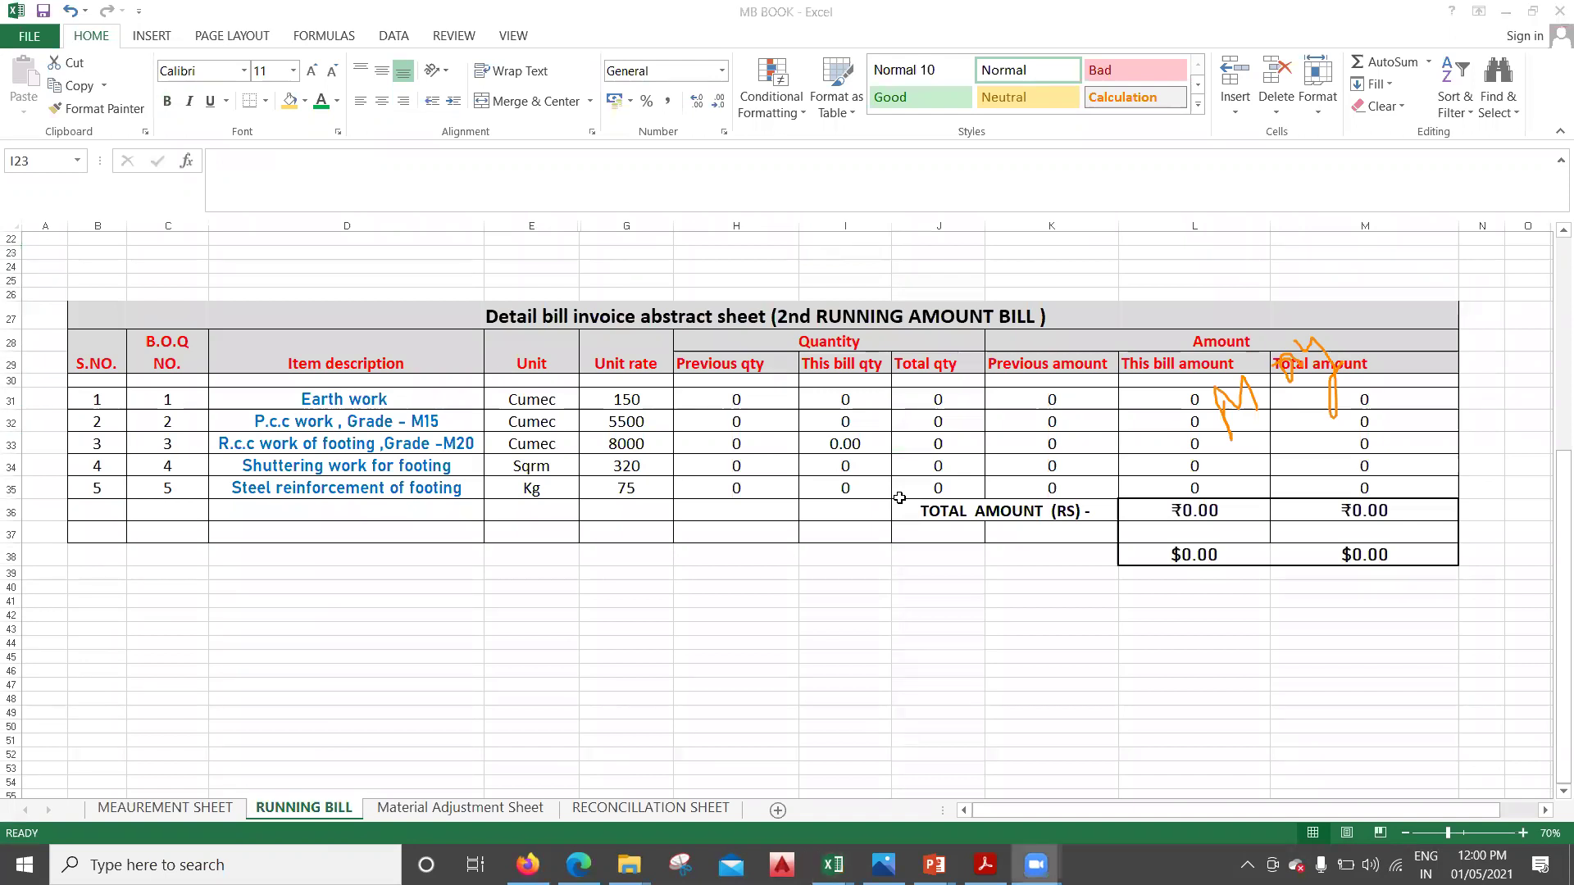